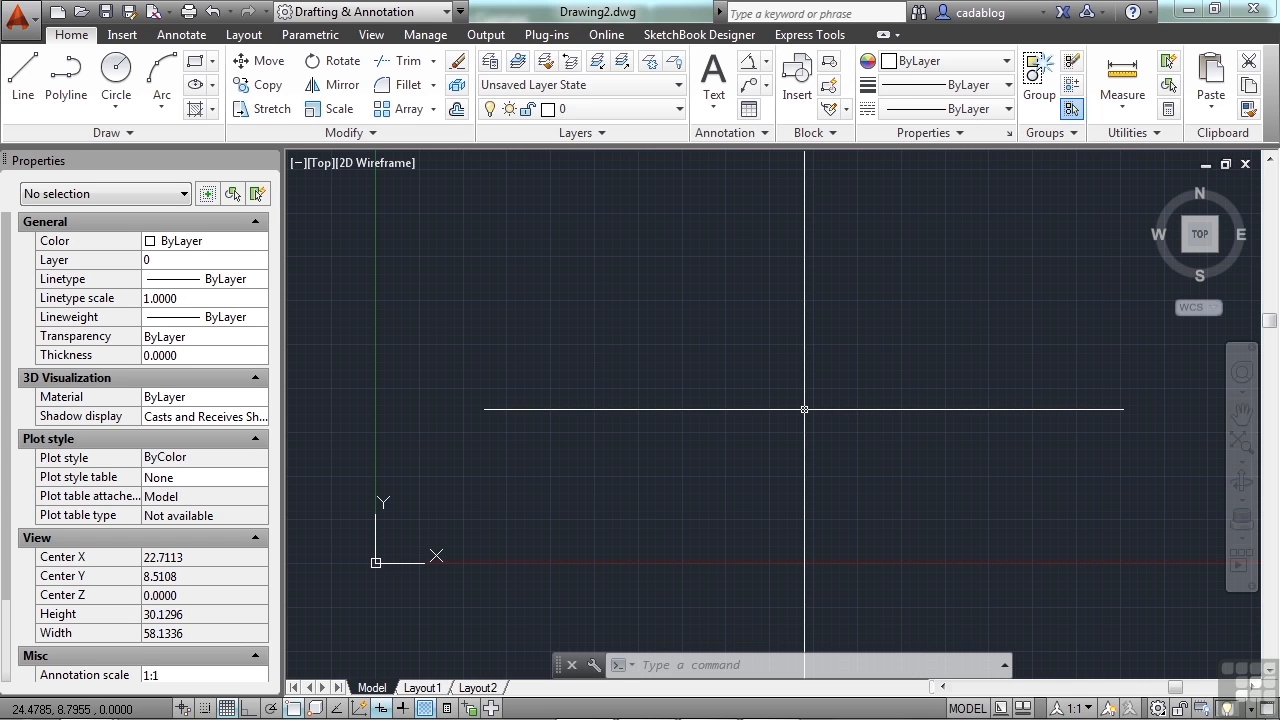
# Open the drawing Dimension Example.dwg and switch to its STYLES layout.
pyautogui.write('OPEN')
pyautogui.press('Return')
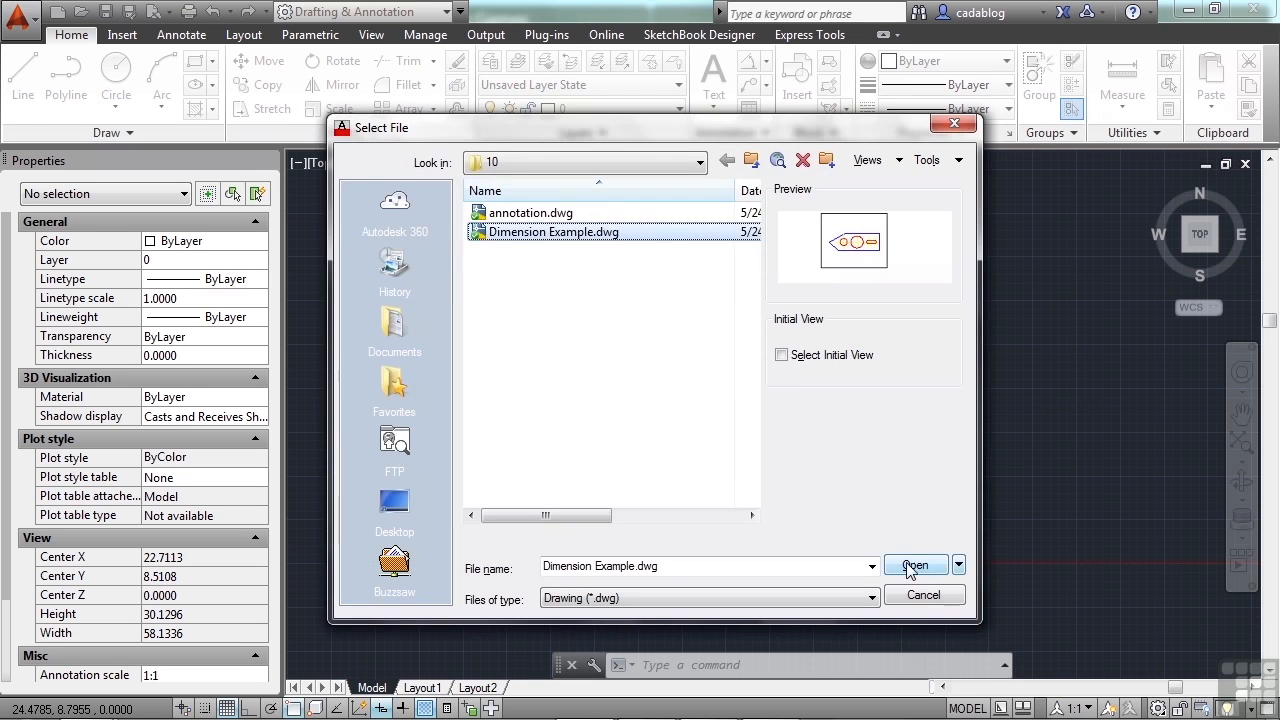
pyautogui.click(912, 566)
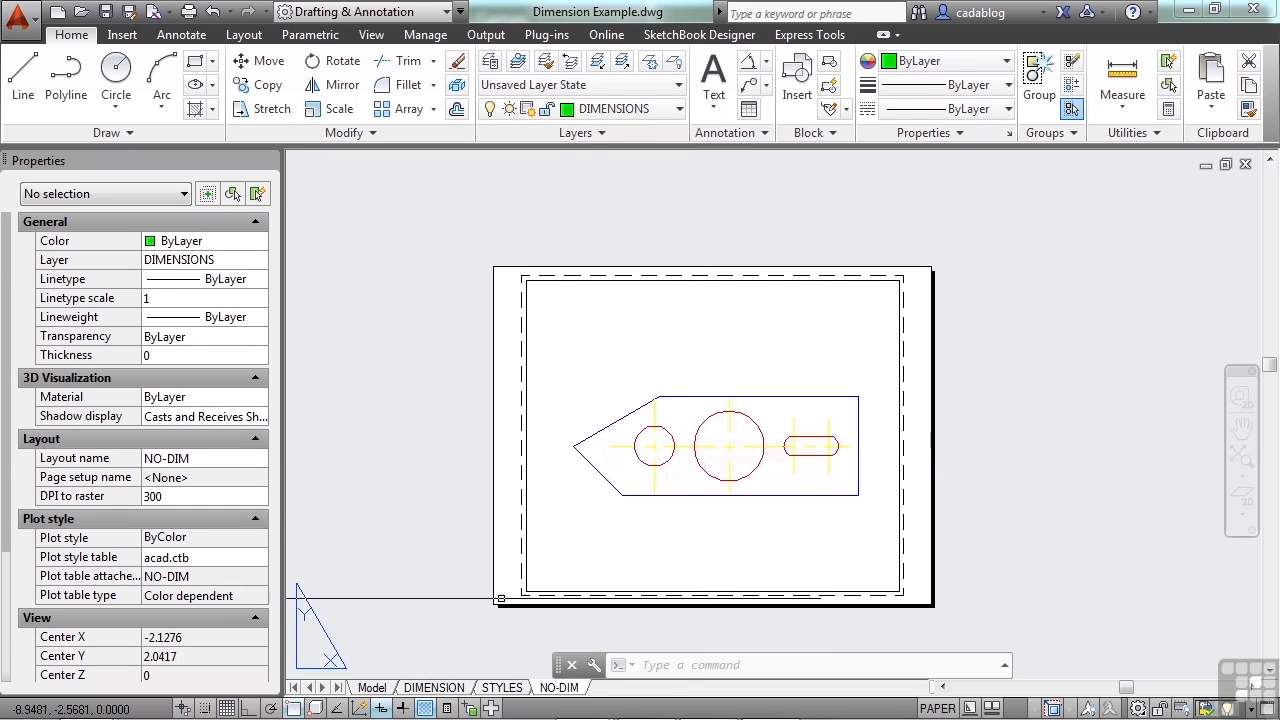
pyautogui.click(503, 688)
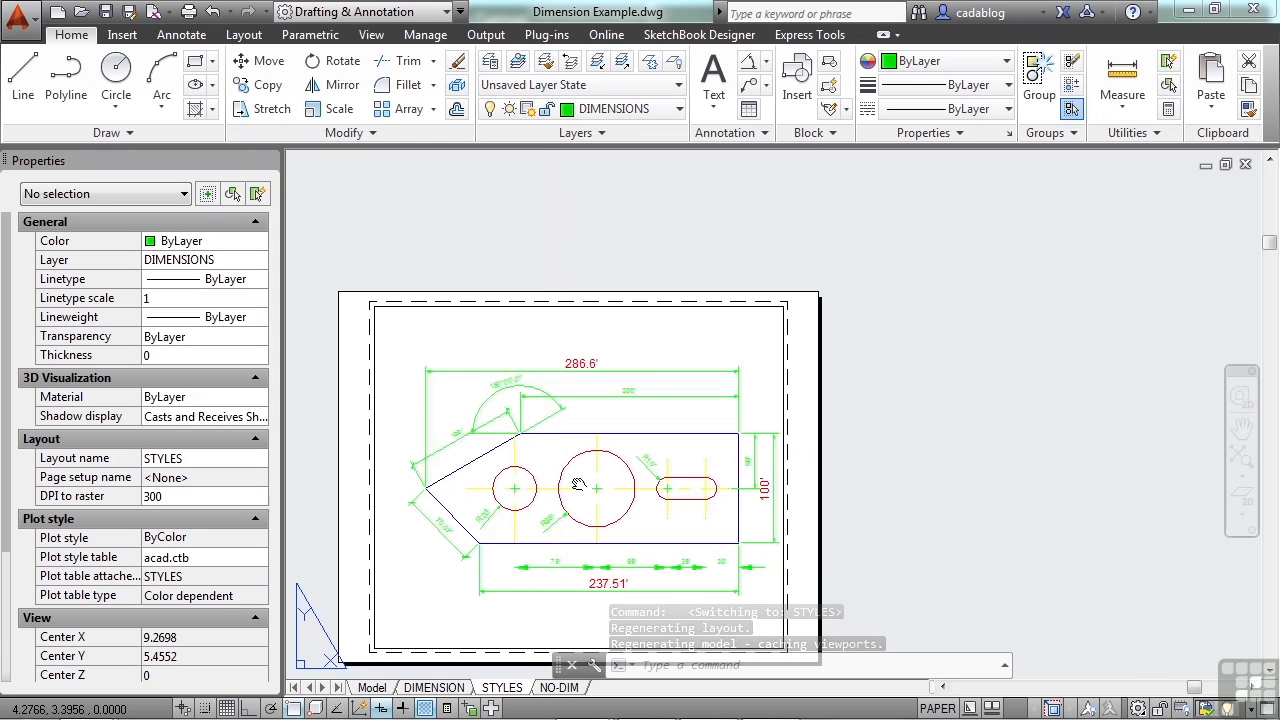
# Change the dimension style of the 200' dimension above the part's upper edge to BOLD.
pyautogui.moveTo(556, 502); pyautogui.dragTo(679, 402, button='middle')
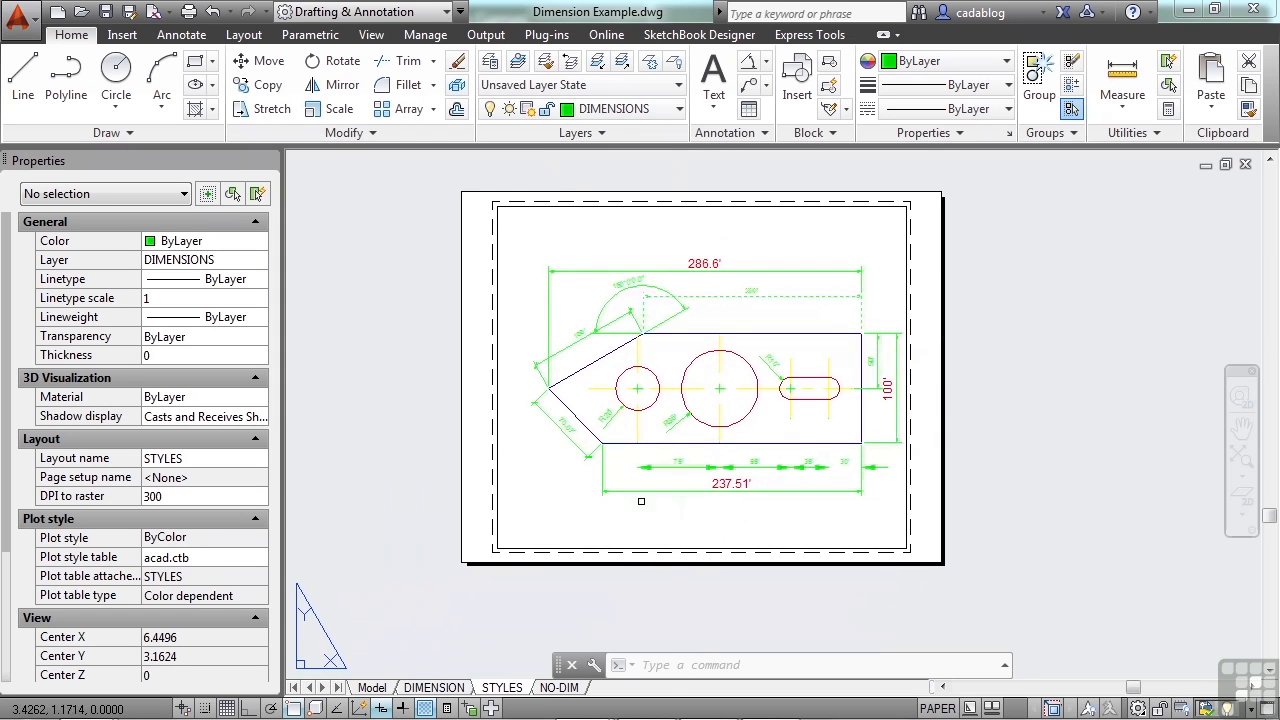
pyautogui.scroll(5, 630, 496)
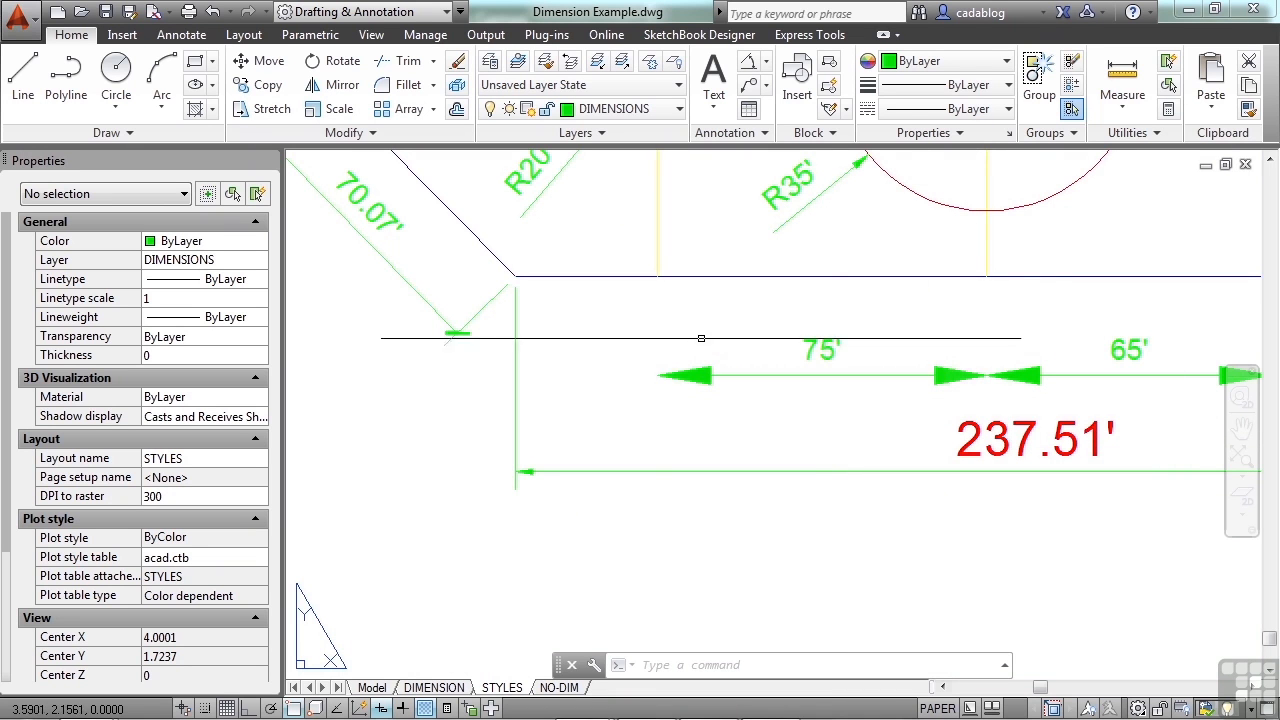
pyautogui.scroll(-3, 606, 343)
pyautogui.moveTo(650, 302); pyautogui.dragTo(664, 382, button='middle')
pyautogui.scroll(-3, 664, 382)
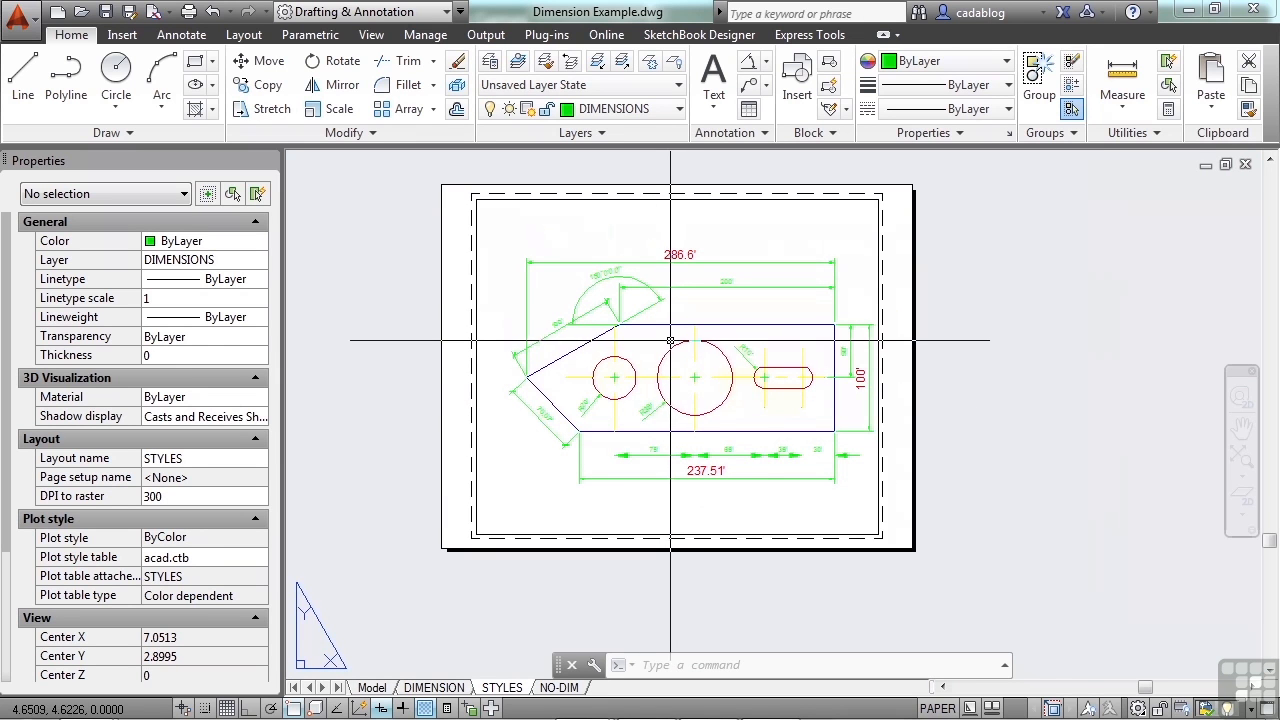
pyautogui.scroll(2, 671, 340)
pyautogui.click(681, 285)
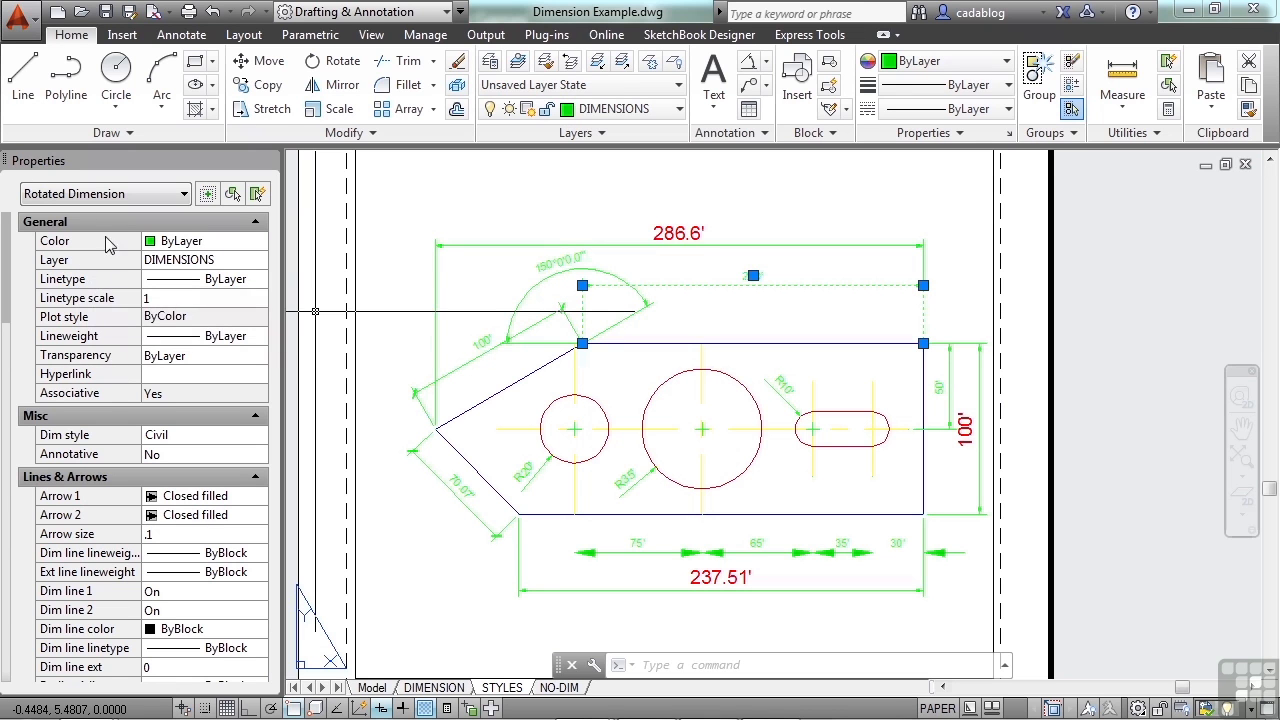
pyautogui.click(136, 196)
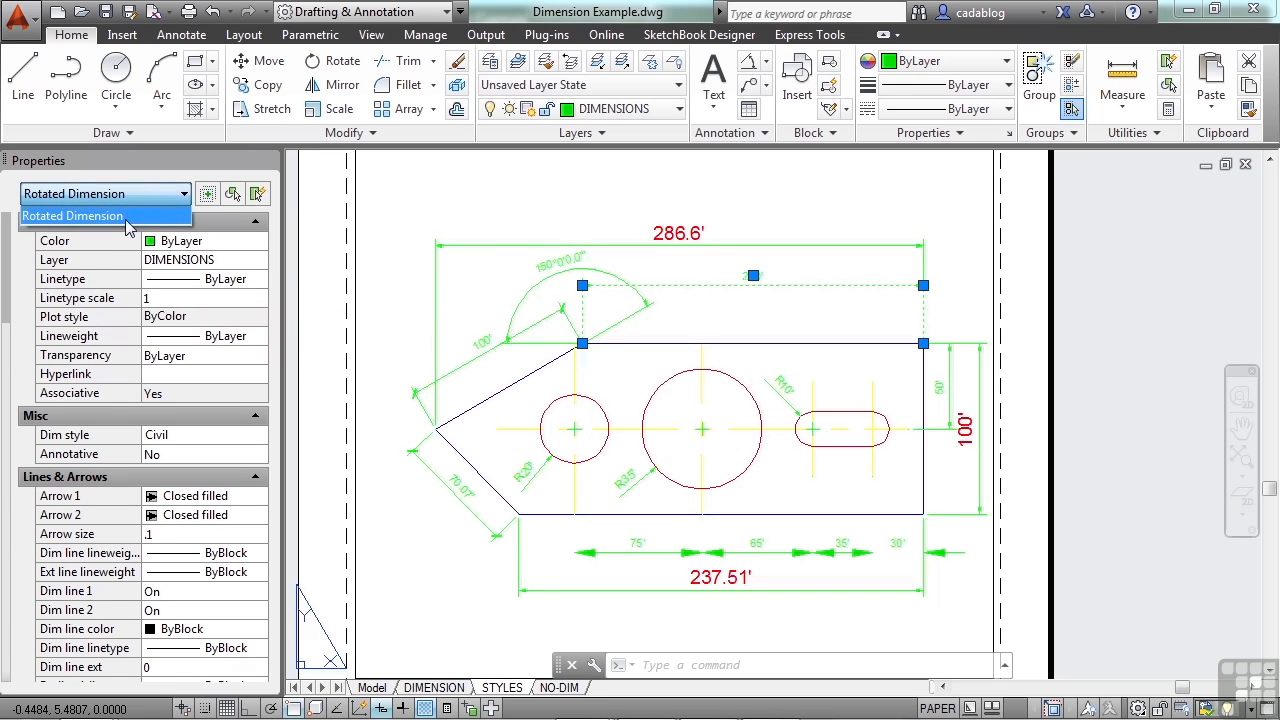
pyautogui.click(128, 218)
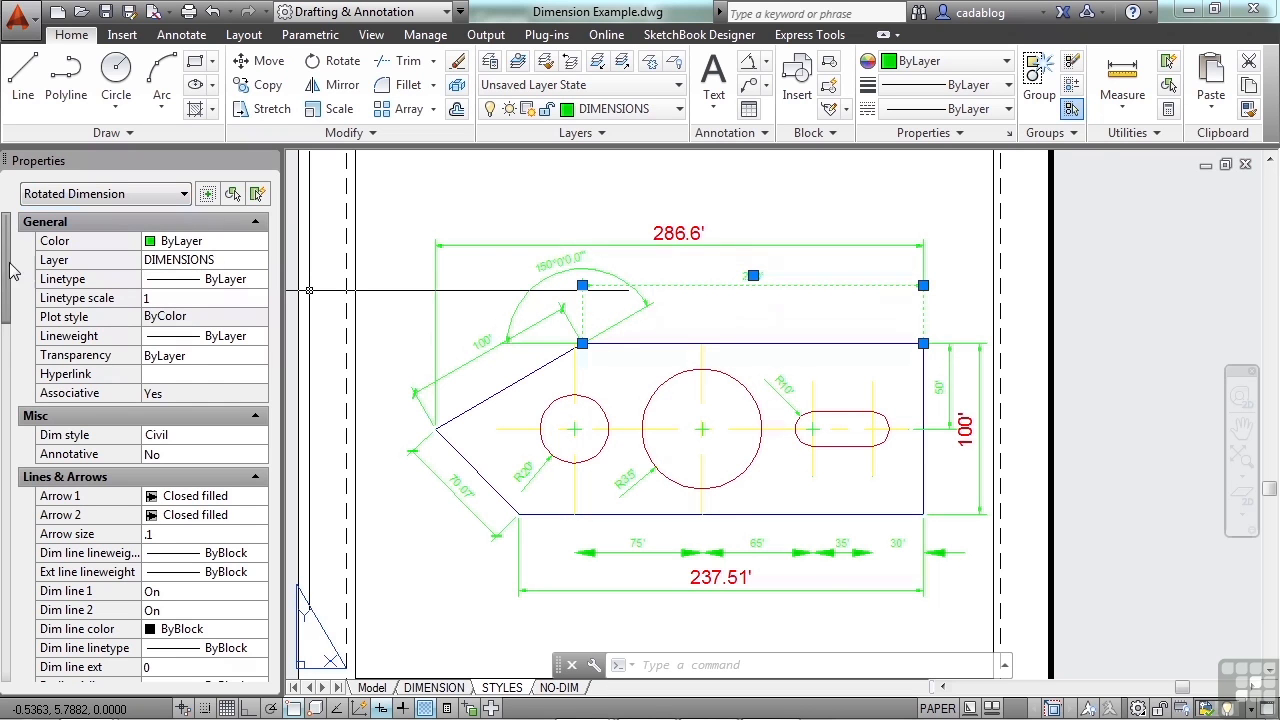
pyautogui.moveTo(9, 278); pyautogui.dragTo(10, 305)
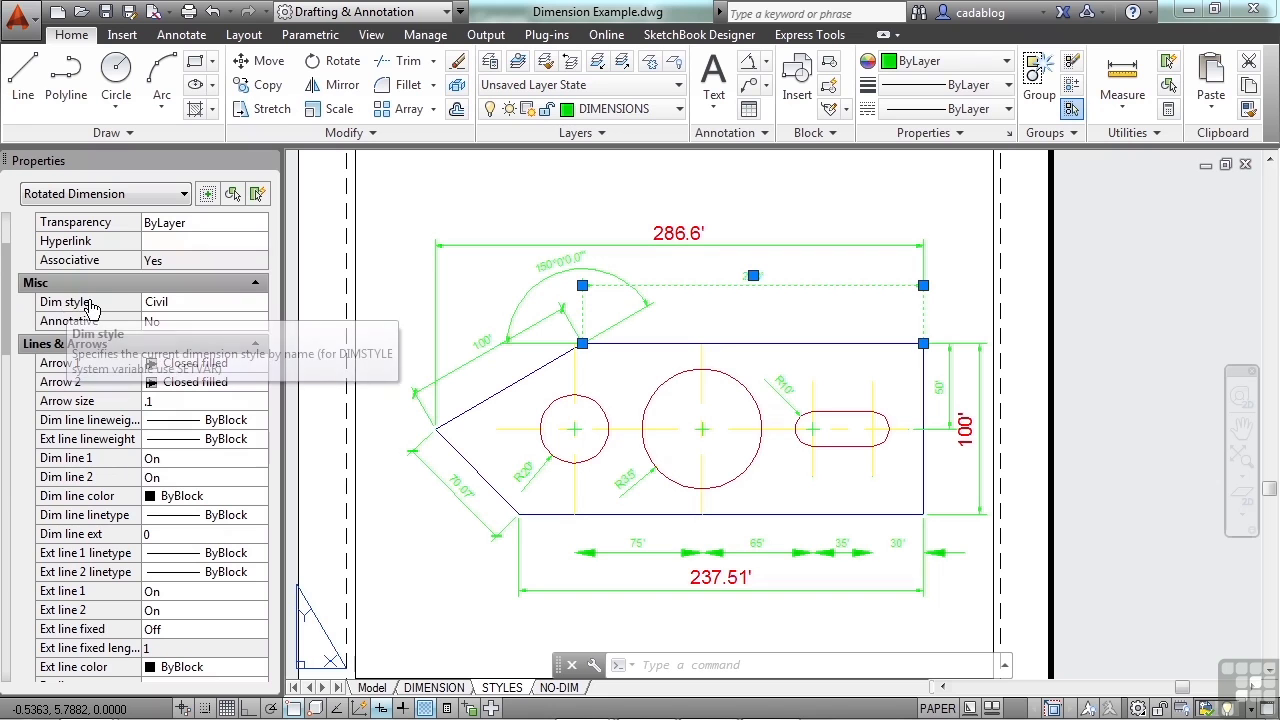
pyautogui.click(250, 310)
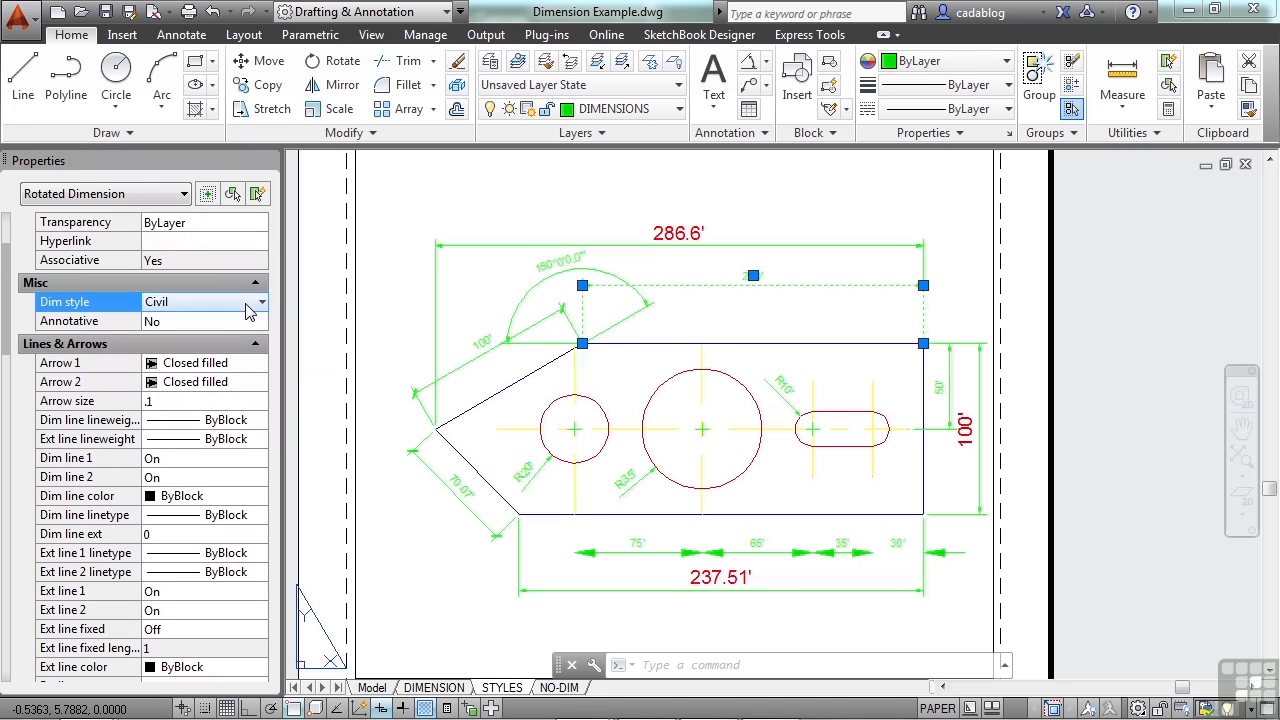
pyautogui.click(262, 305)
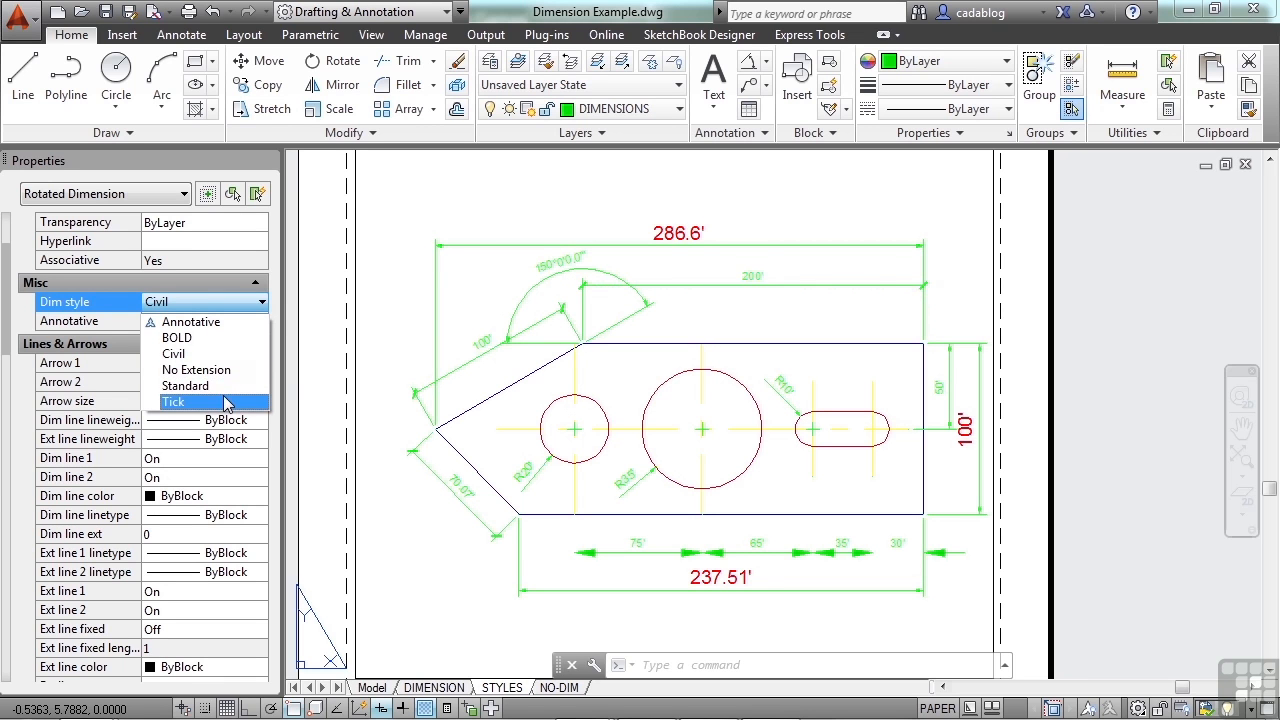
pyautogui.click(218, 345)
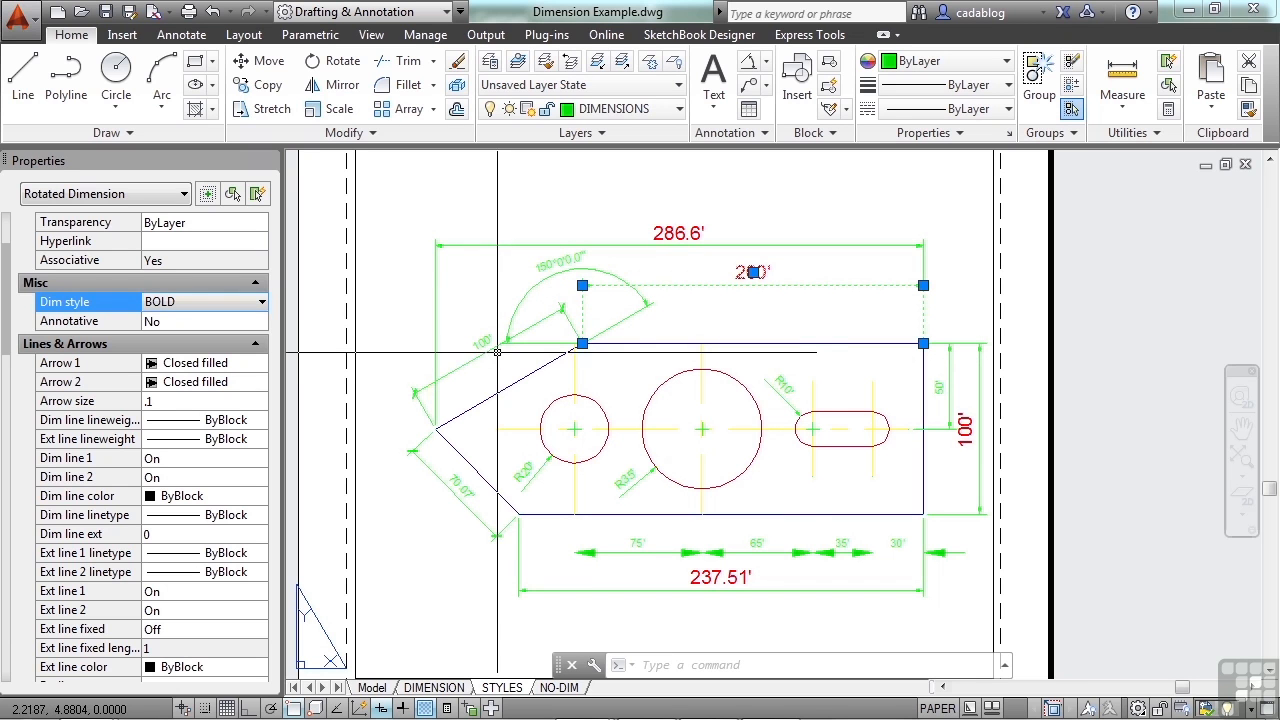
pyautogui.press('Escape')
# Examine the object types and properties of the 70.07' dimension's line, text and lower tick, one piece at a time.
pyautogui.click(474, 514)
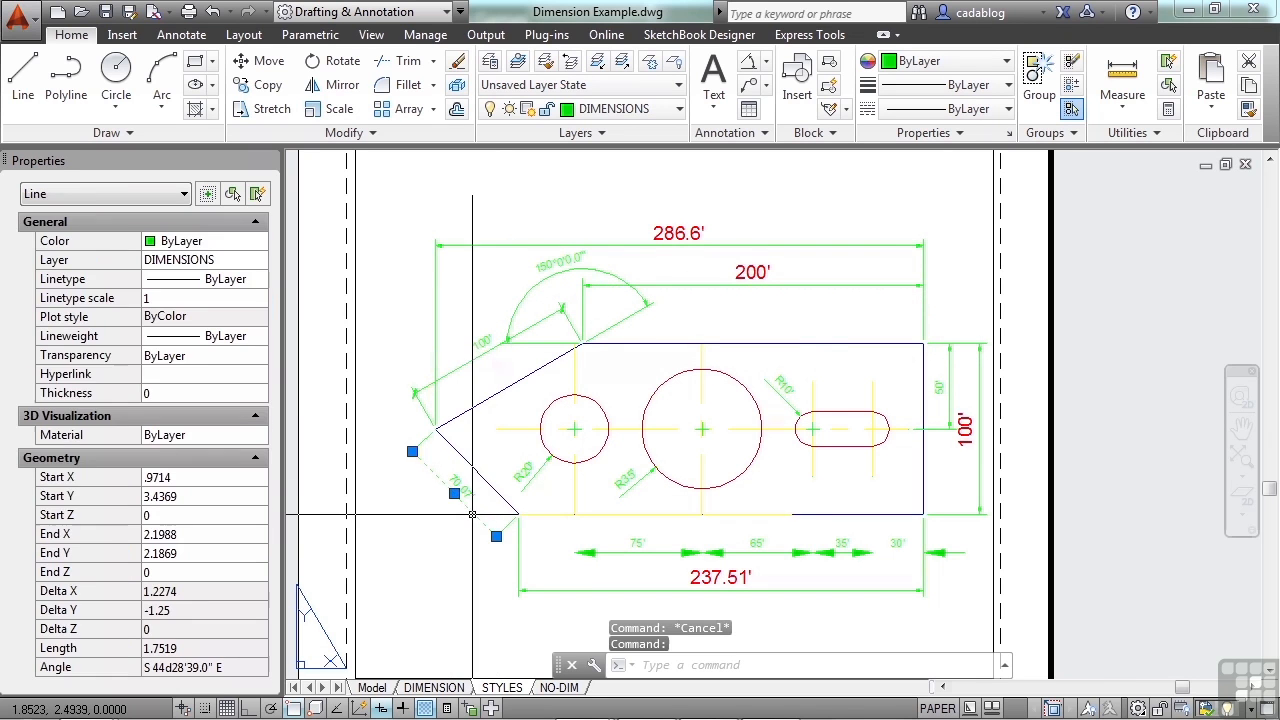
pyautogui.scroll(4, 446, 531)
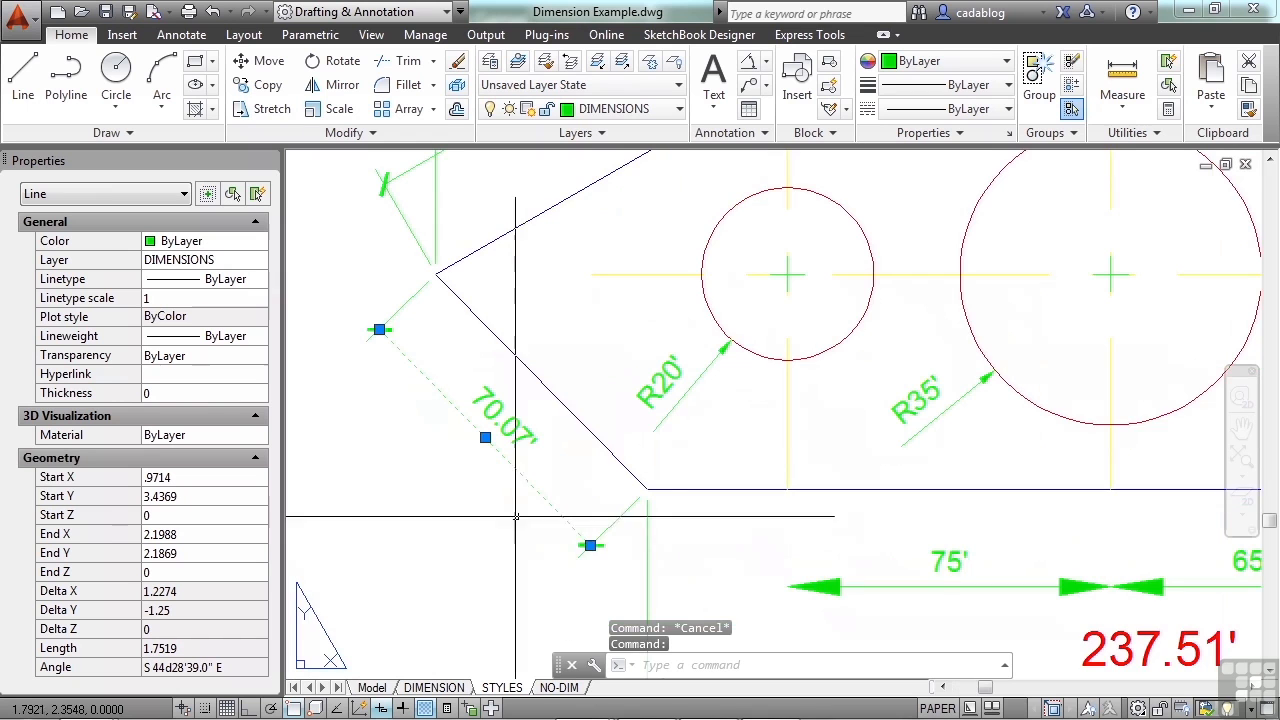
pyautogui.press('Escape')
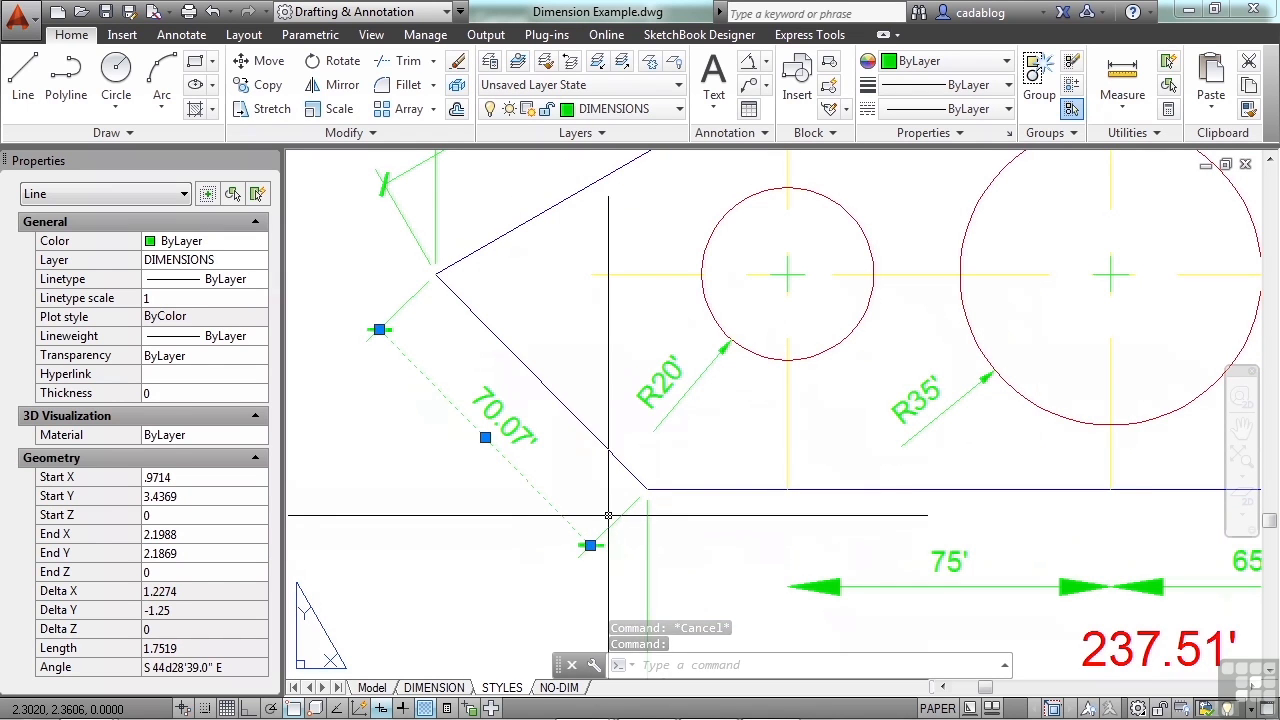
pyautogui.click(528, 437)
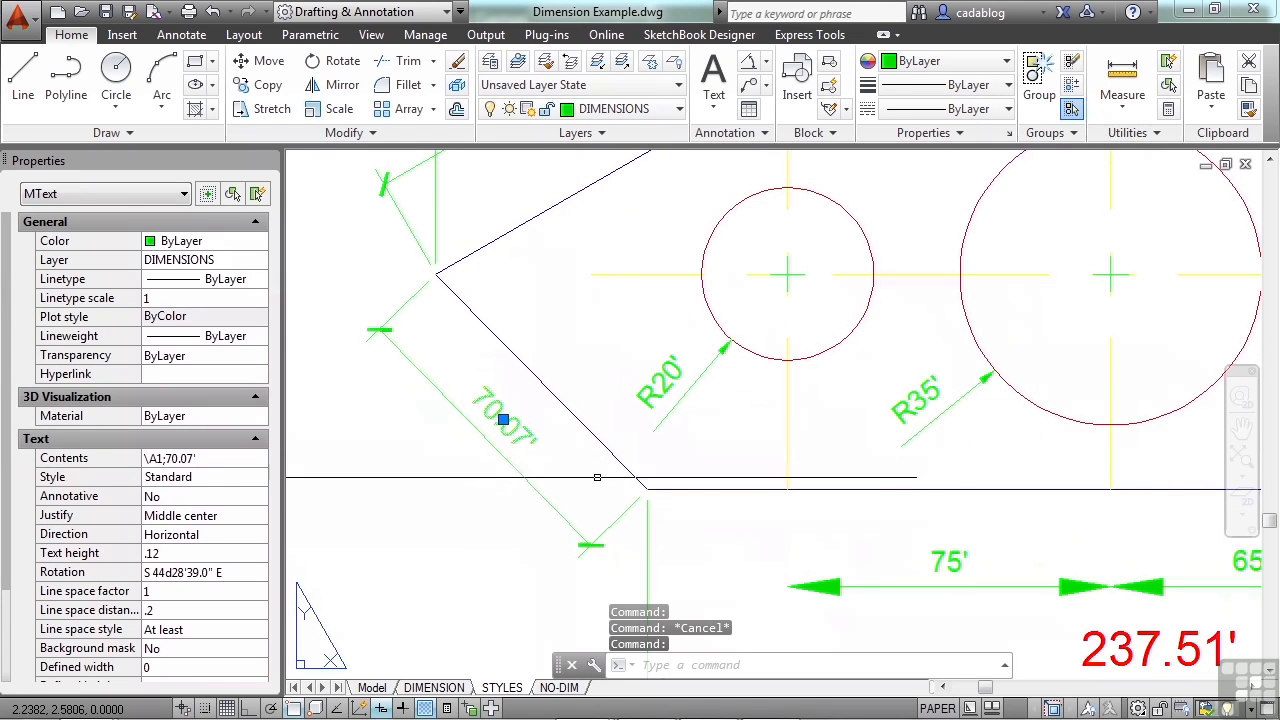
pyautogui.press('Escape')
pyautogui.scroll(2, 597, 551)
pyautogui.click(597, 551)
pyautogui.click(570, 524)
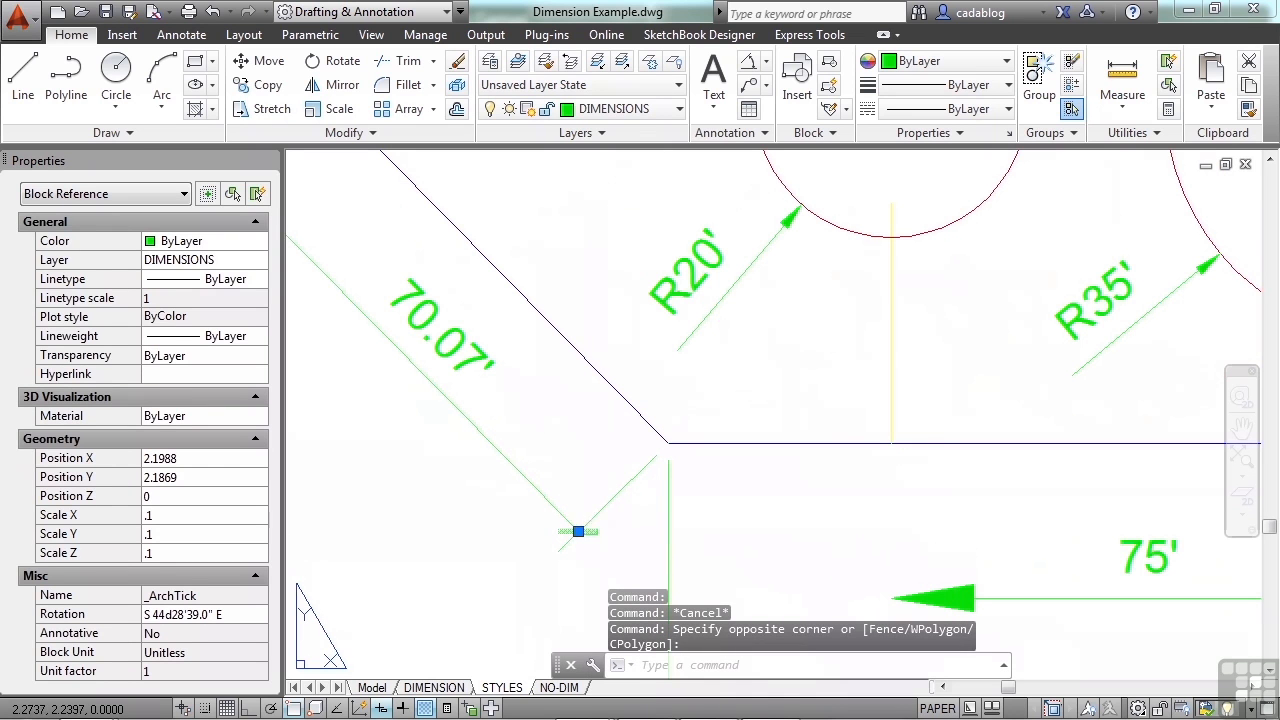
pyautogui.press('Escape')
# Change the dimension style of the 286.6', 200', 150° and sloped 100' dimensions together to BOLD.
pyautogui.scroll(-4, 541, 437)
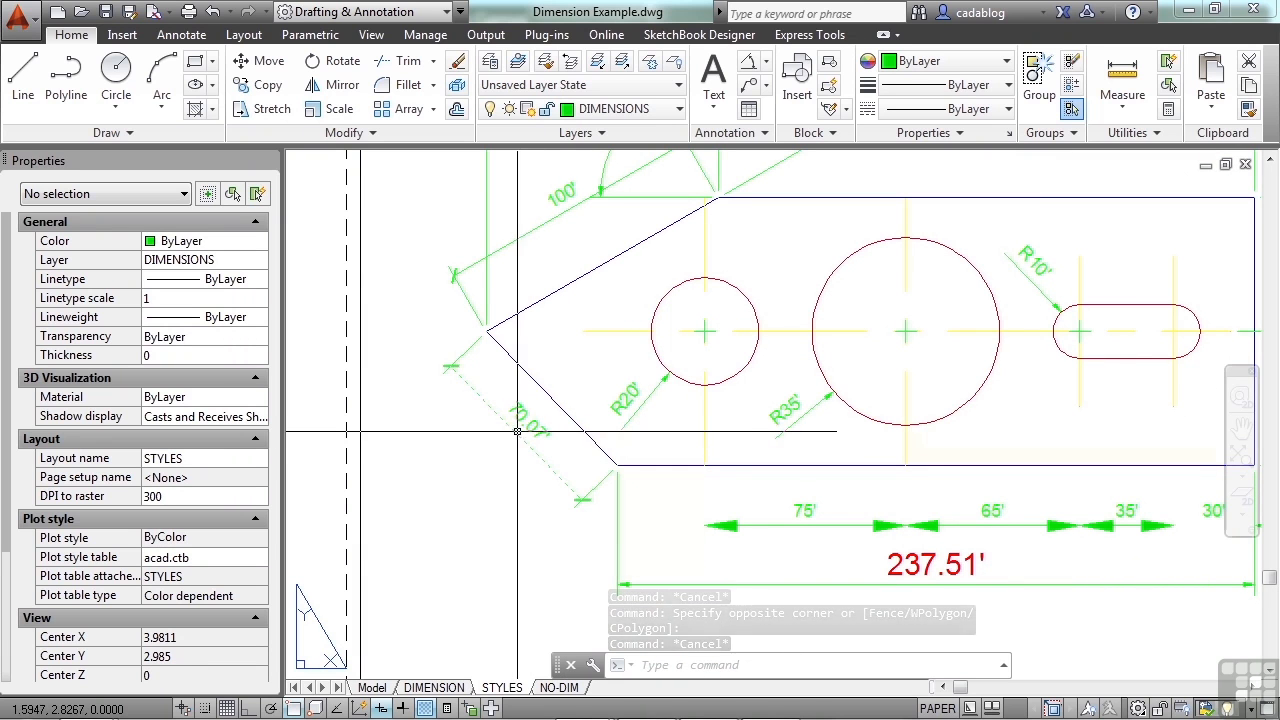
pyautogui.scroll(-2, 498, 432)
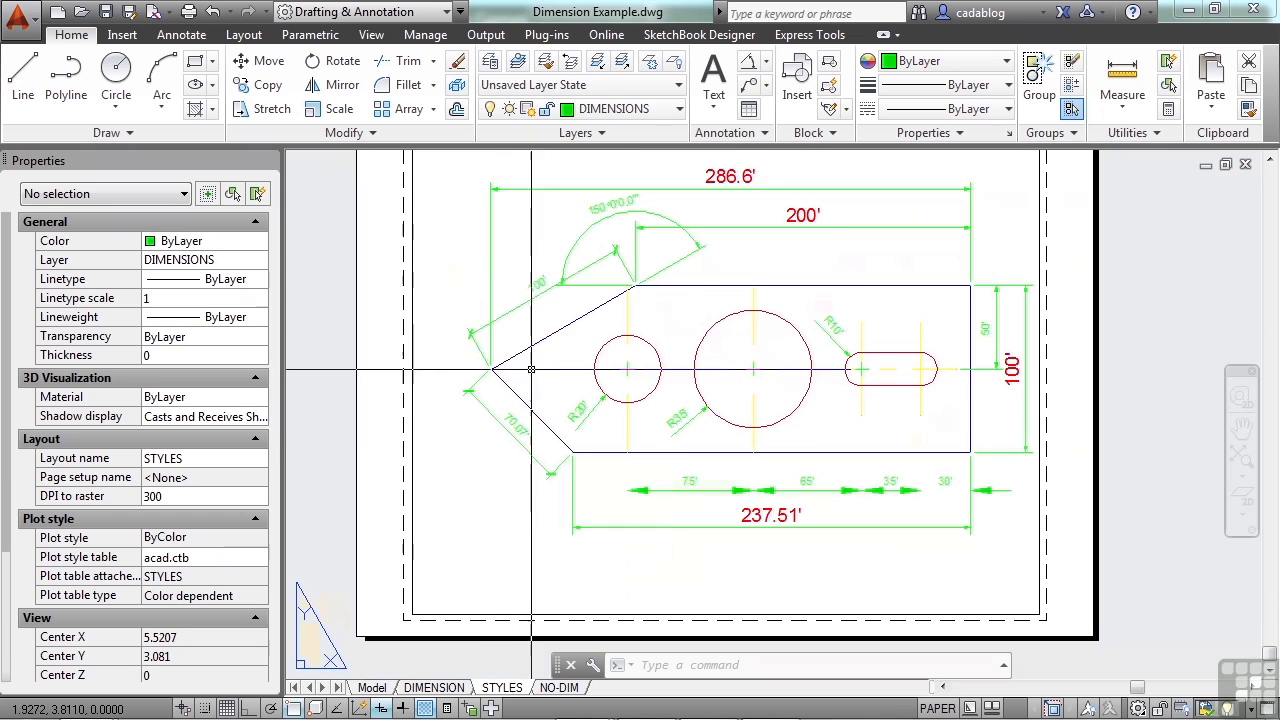
pyautogui.click(520, 318)
pyautogui.click(479, 188)
pyautogui.click(737, 212)
pyautogui.click(679, 249)
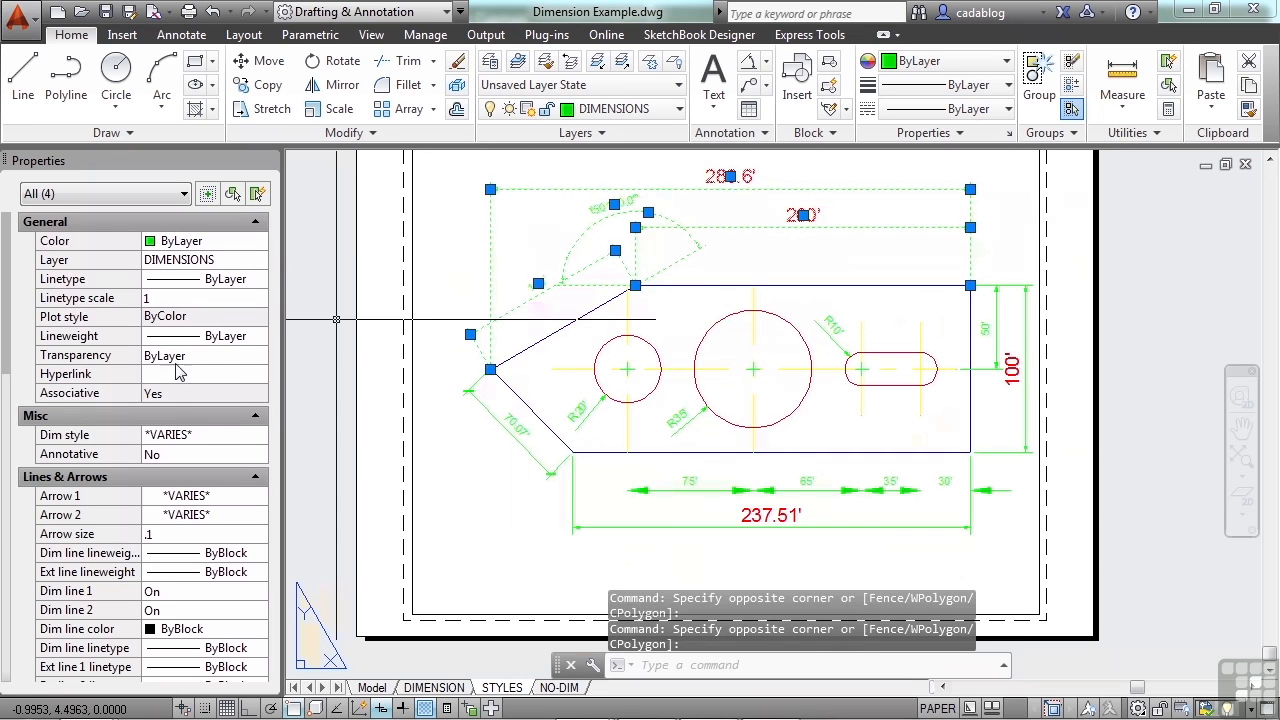
pyautogui.click(210, 441)
pyautogui.click(214, 440)
pyautogui.click(222, 471)
pyautogui.press('Escape')
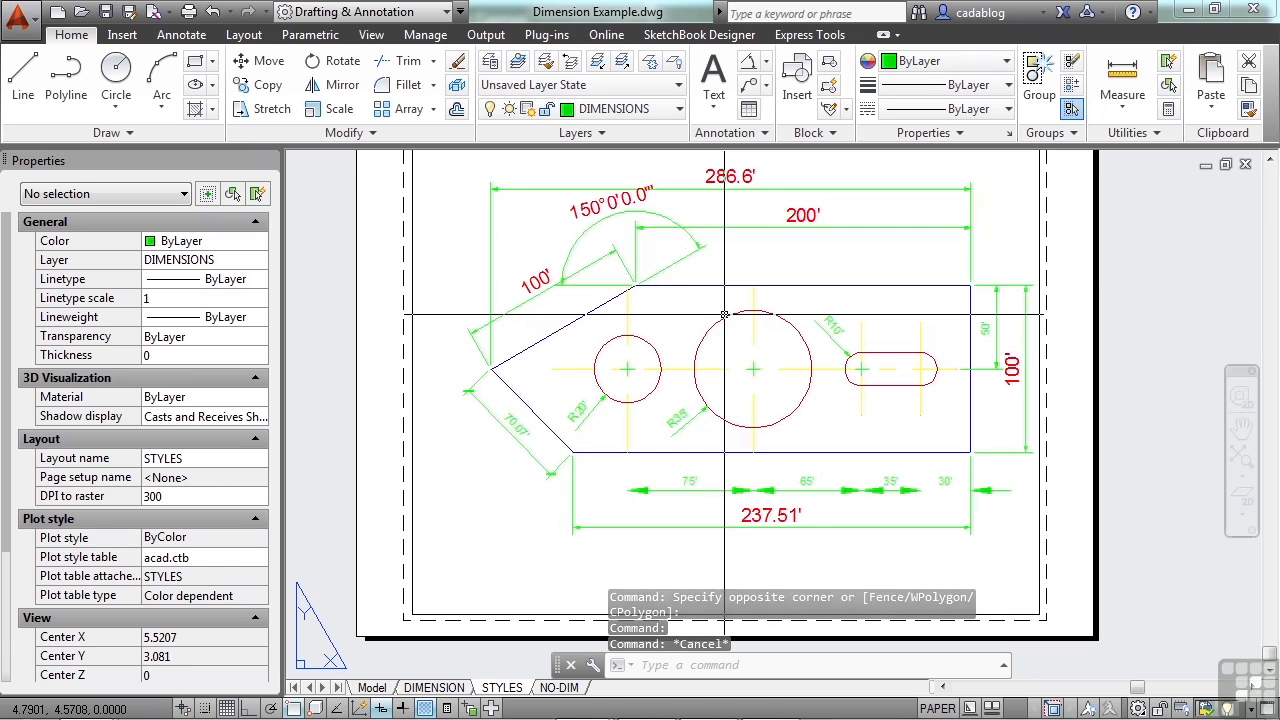
# Check the properties of the line belonging to the 70.07' dimension once more.
pyautogui.moveTo(724, 314); pyautogui.dragTo(675, 335, button='middle')
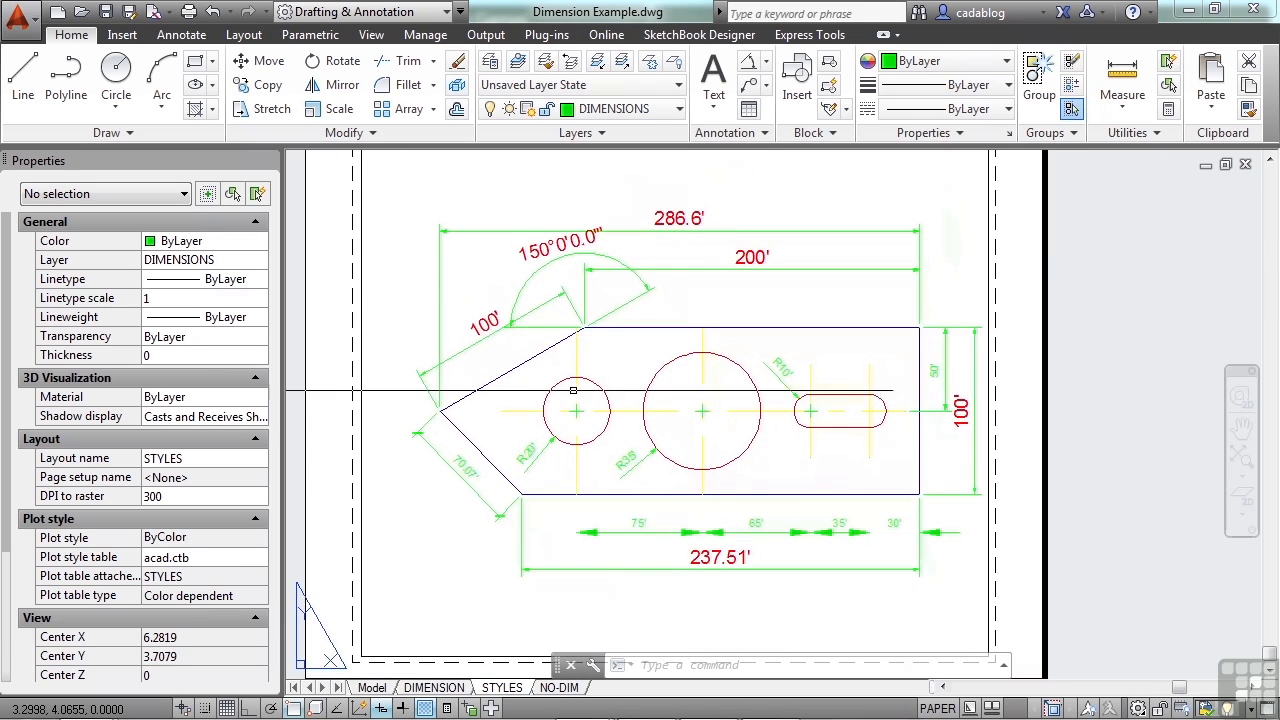
pyautogui.click(462, 480)
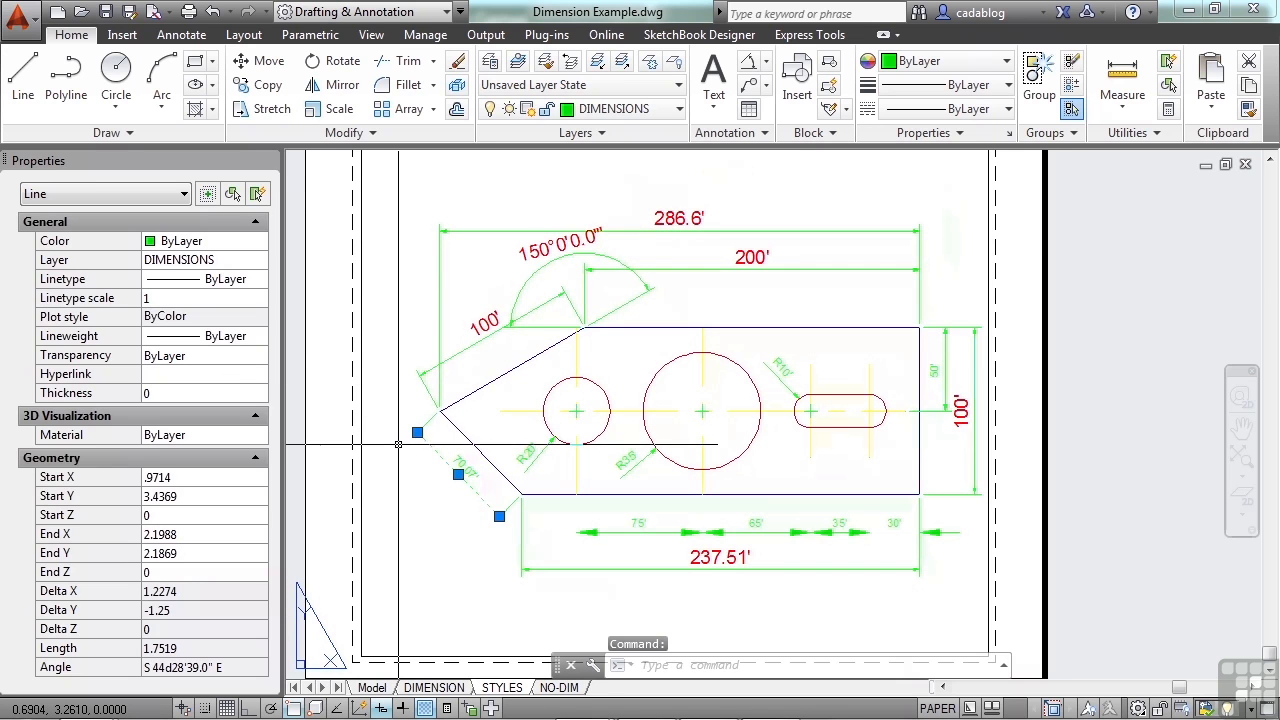
pyautogui.press('Escape')
pyautogui.click(181, 37)
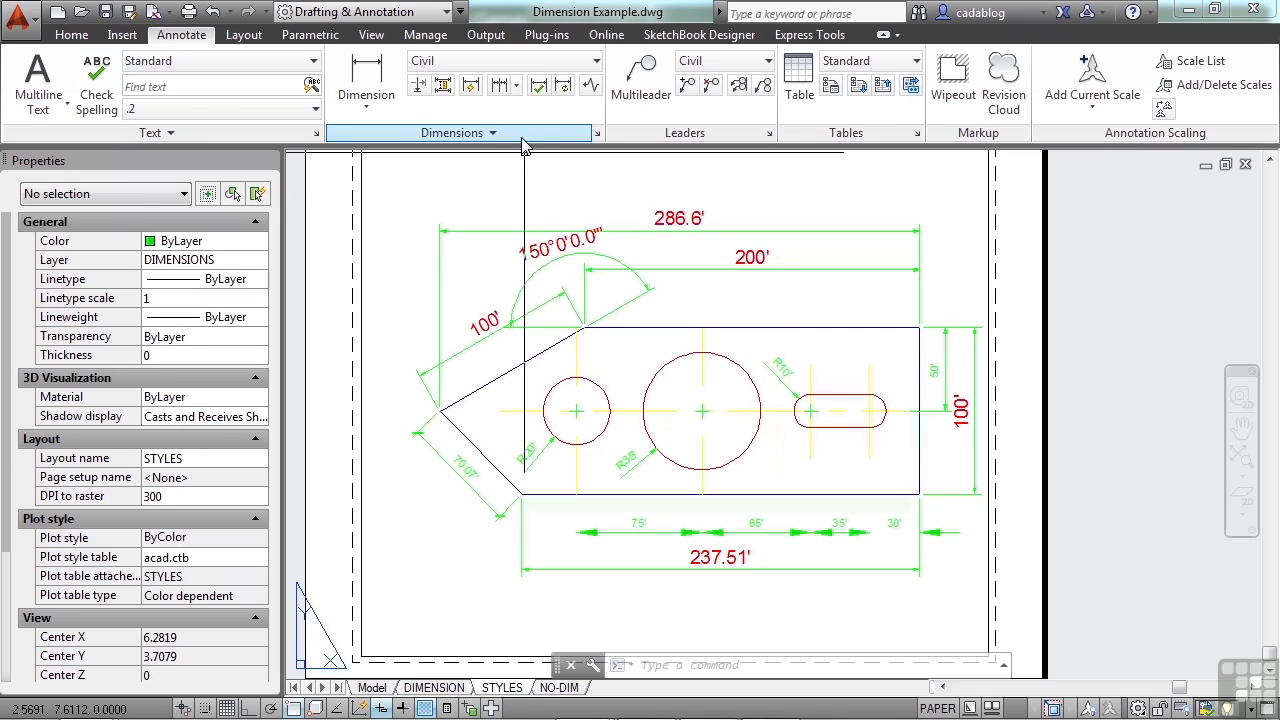
pyautogui.click(72, 35)
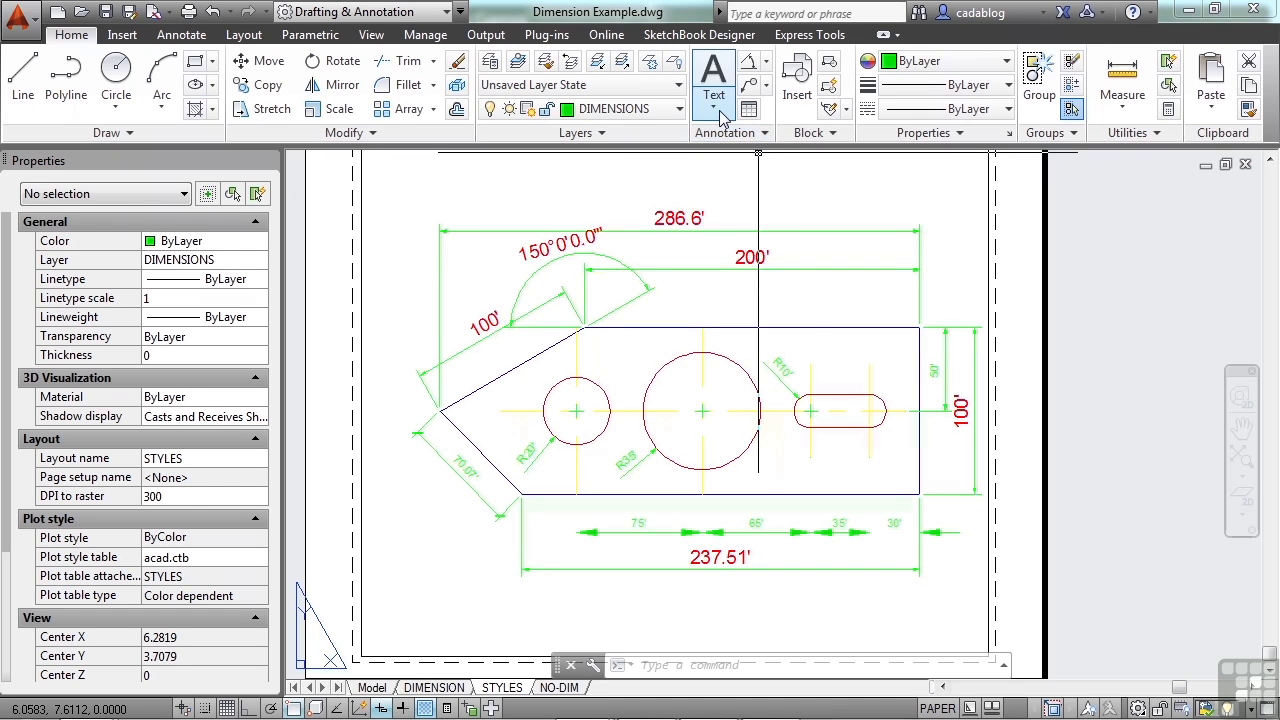
pyautogui.click(766, 63)
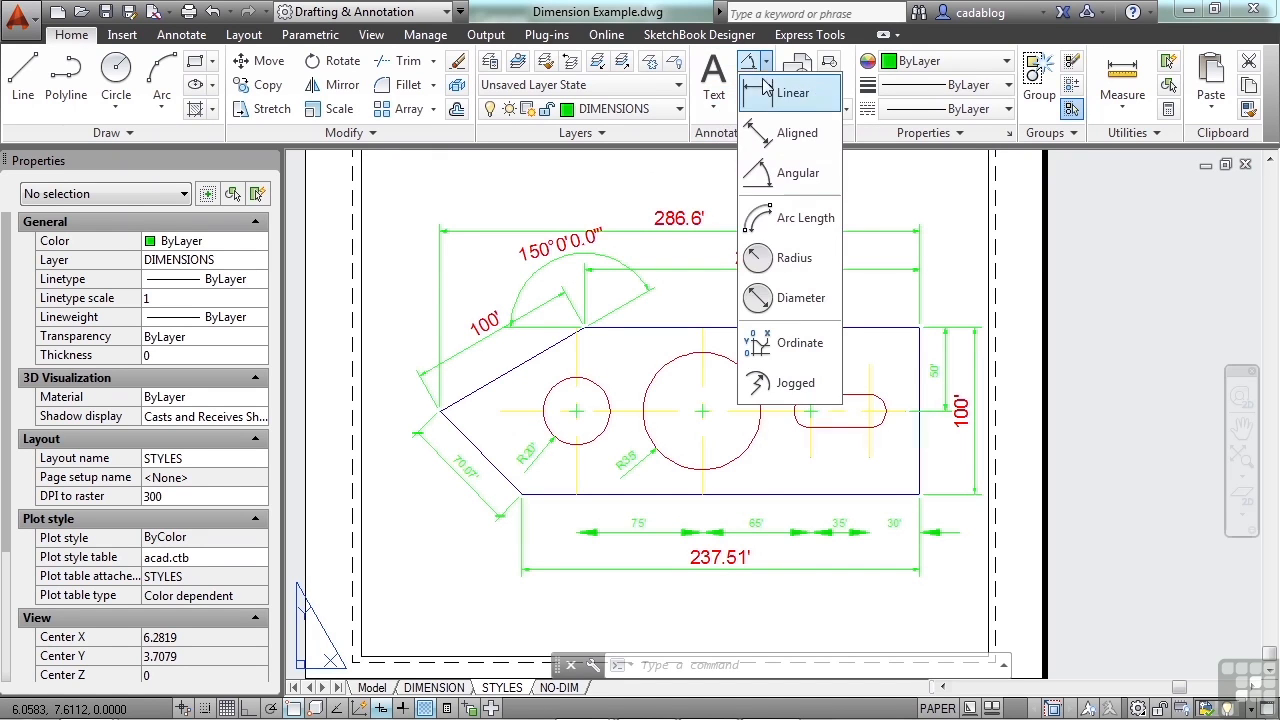
pyautogui.click(720, 180)
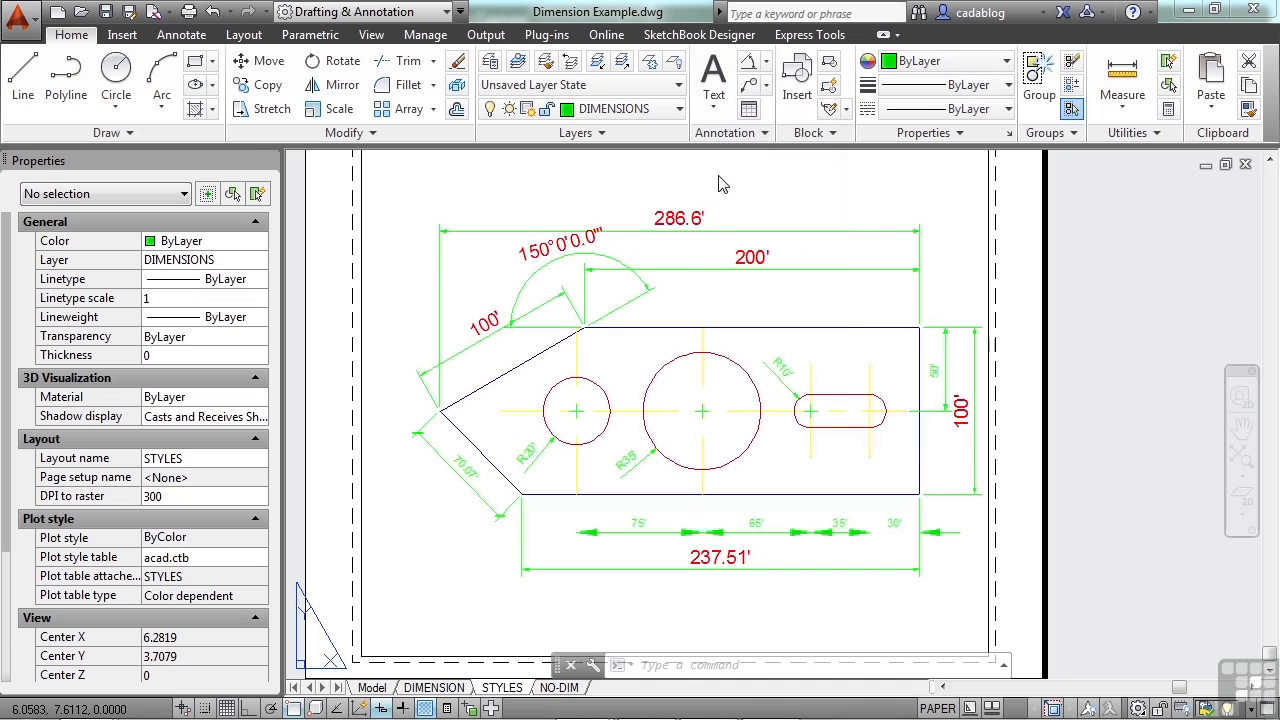
# Make BOLD the current dimension style and add a linear dimension along the part's upper edge, below the existing 200' dimension.
pyautogui.click(197, 37)
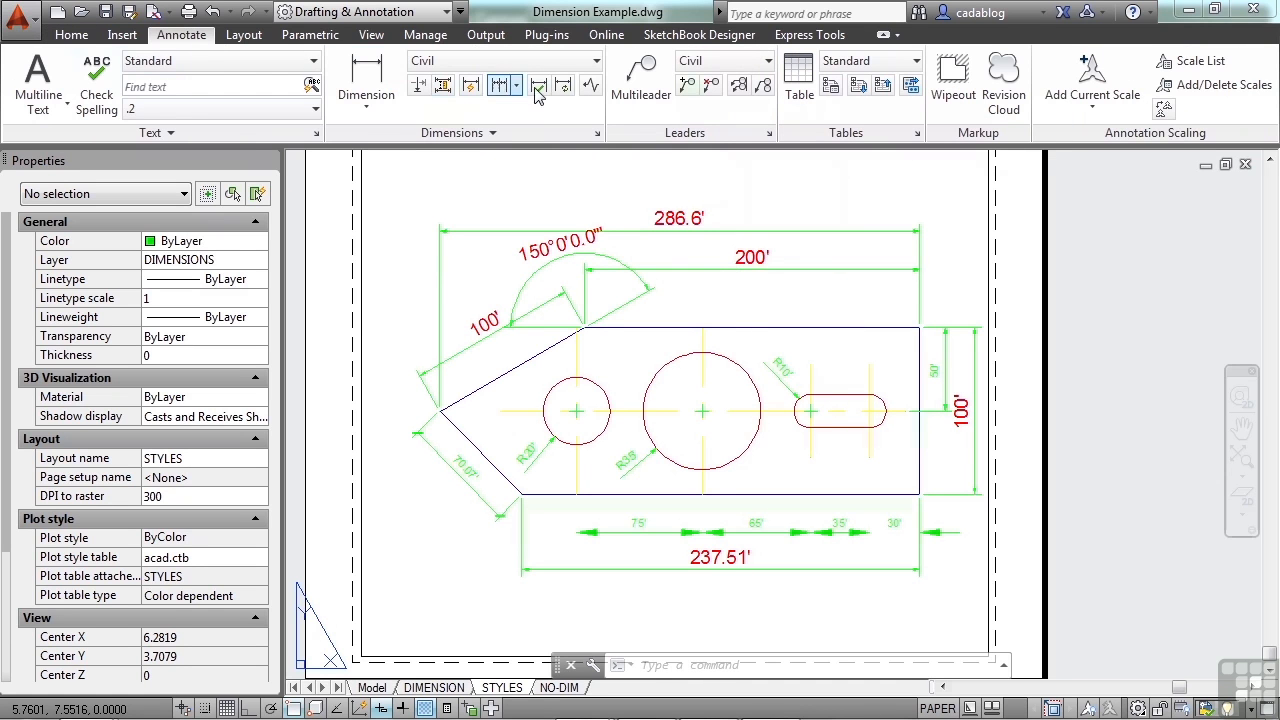
pyautogui.click(593, 62)
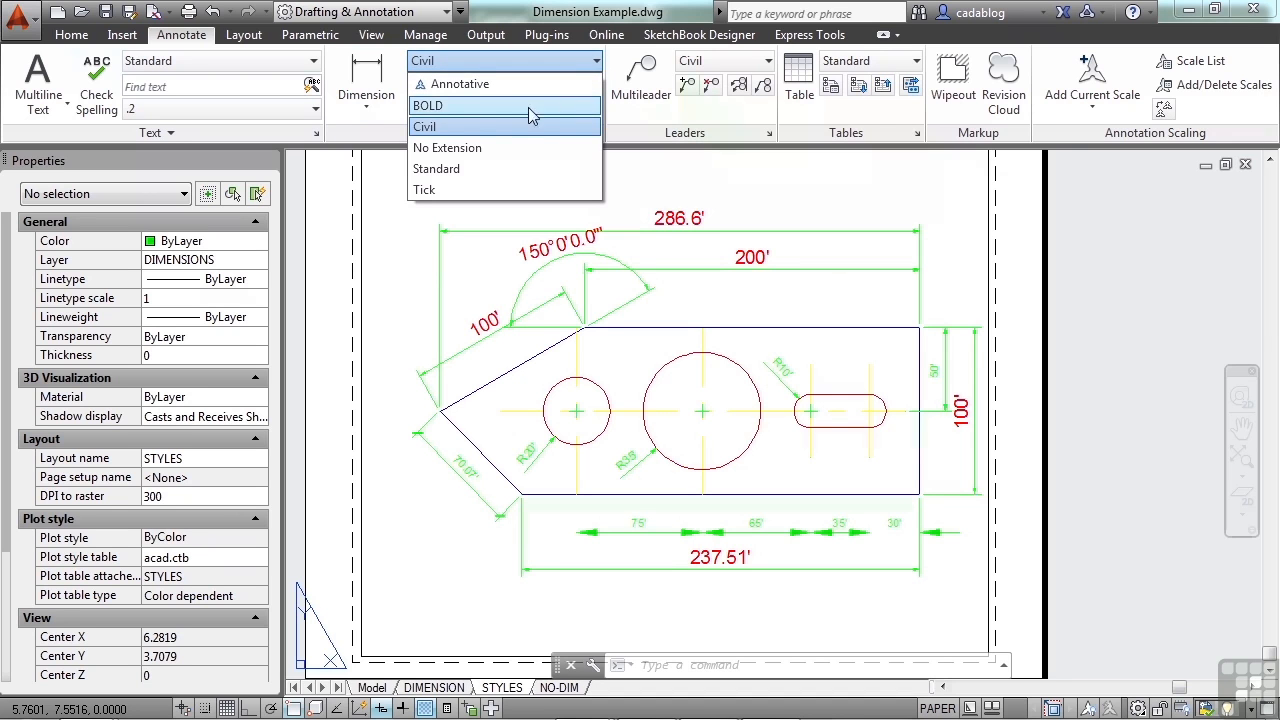
pyautogui.click(452, 106)
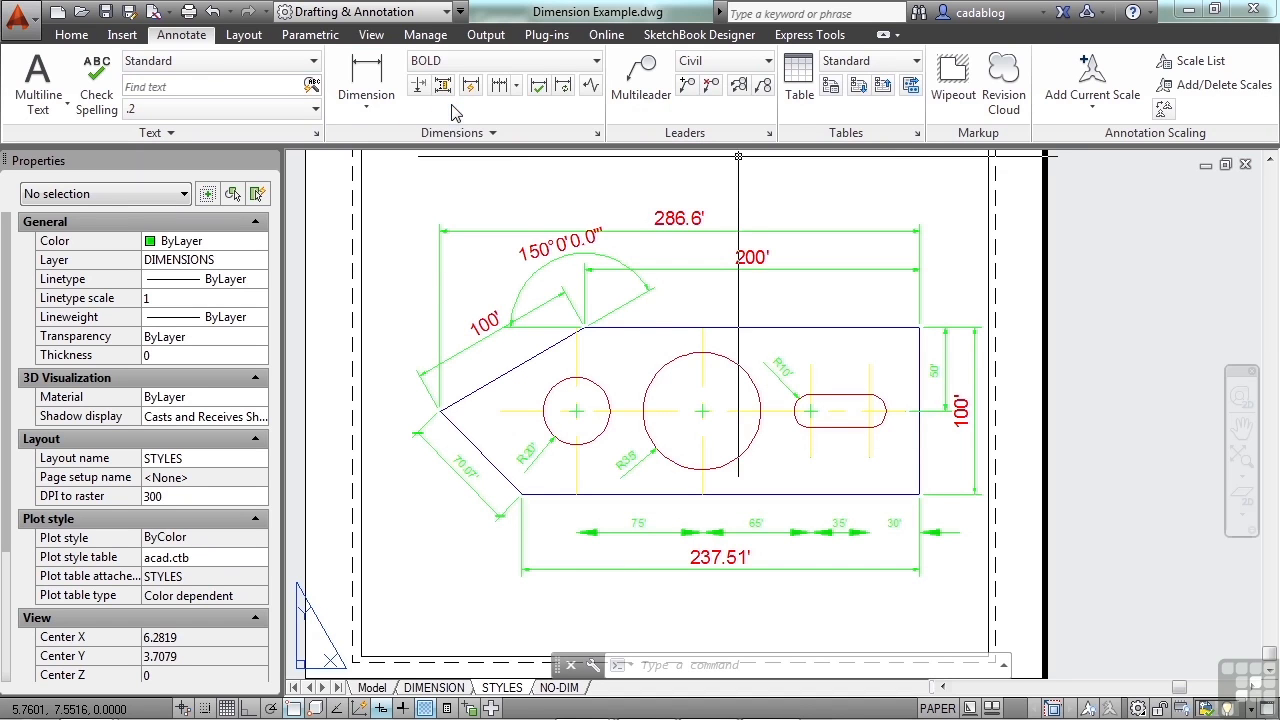
pyautogui.click(373, 110)
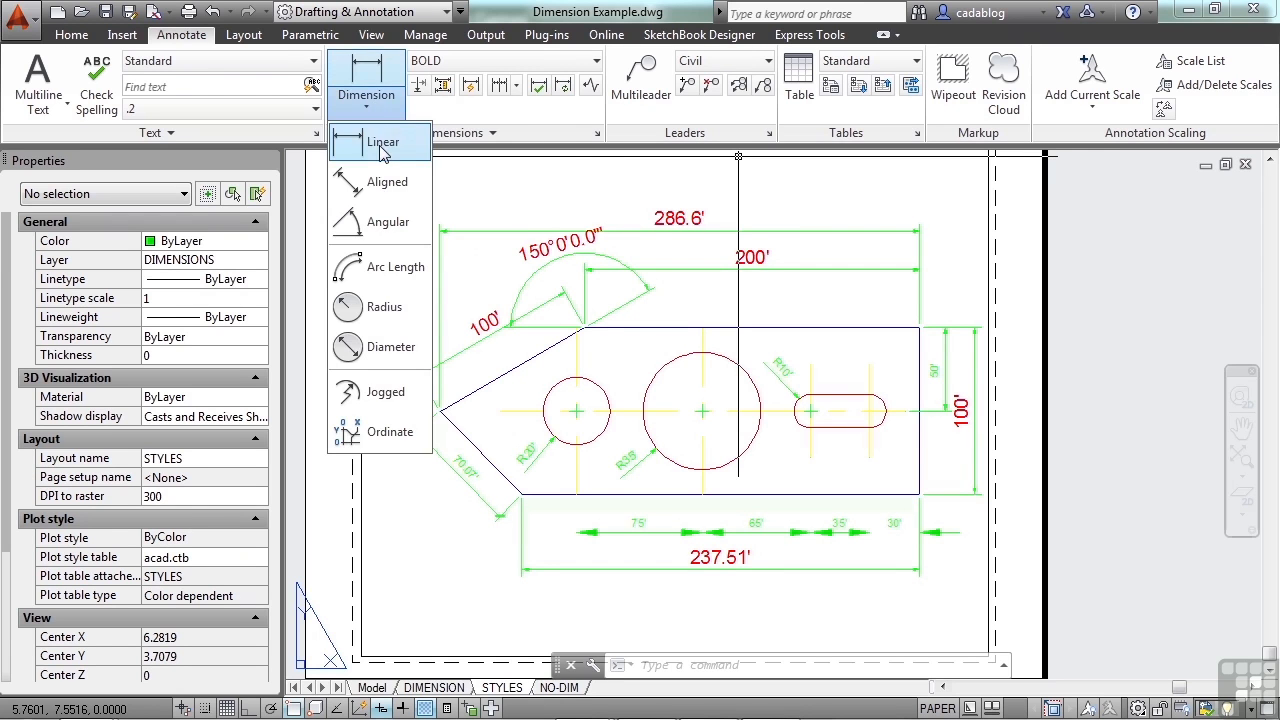
pyautogui.click(378, 134)
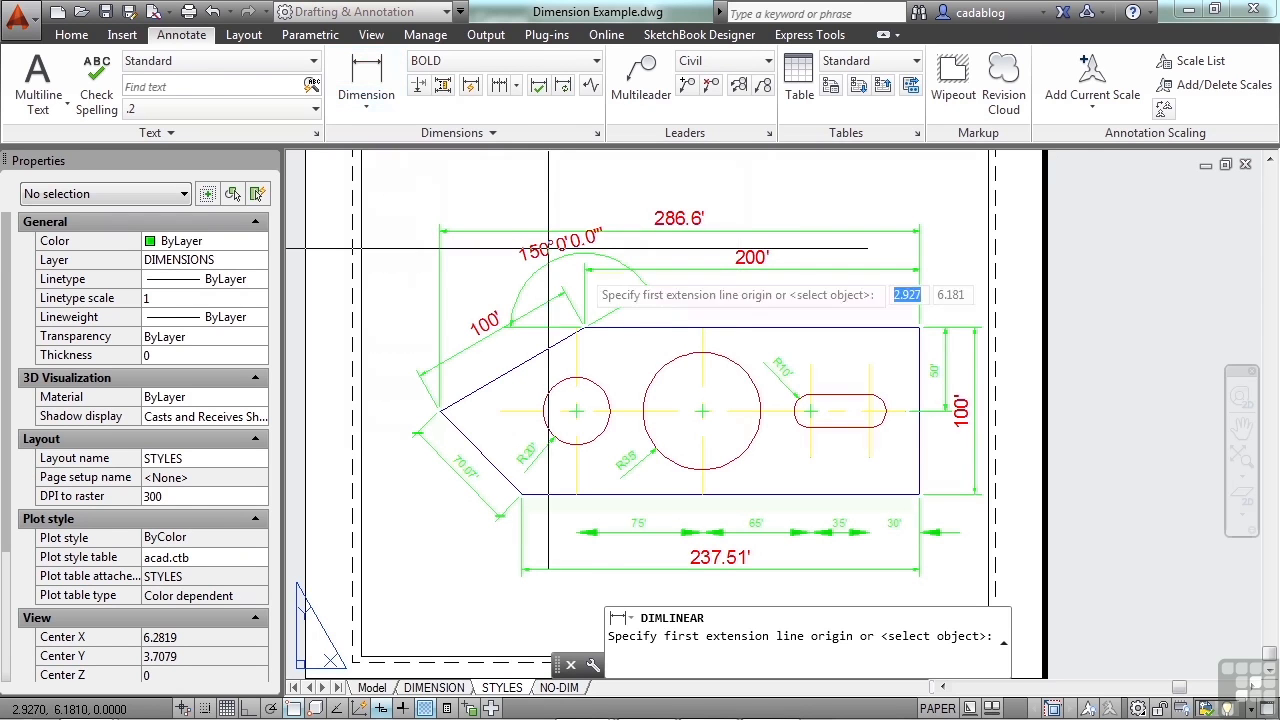
pyautogui.click(581, 328)
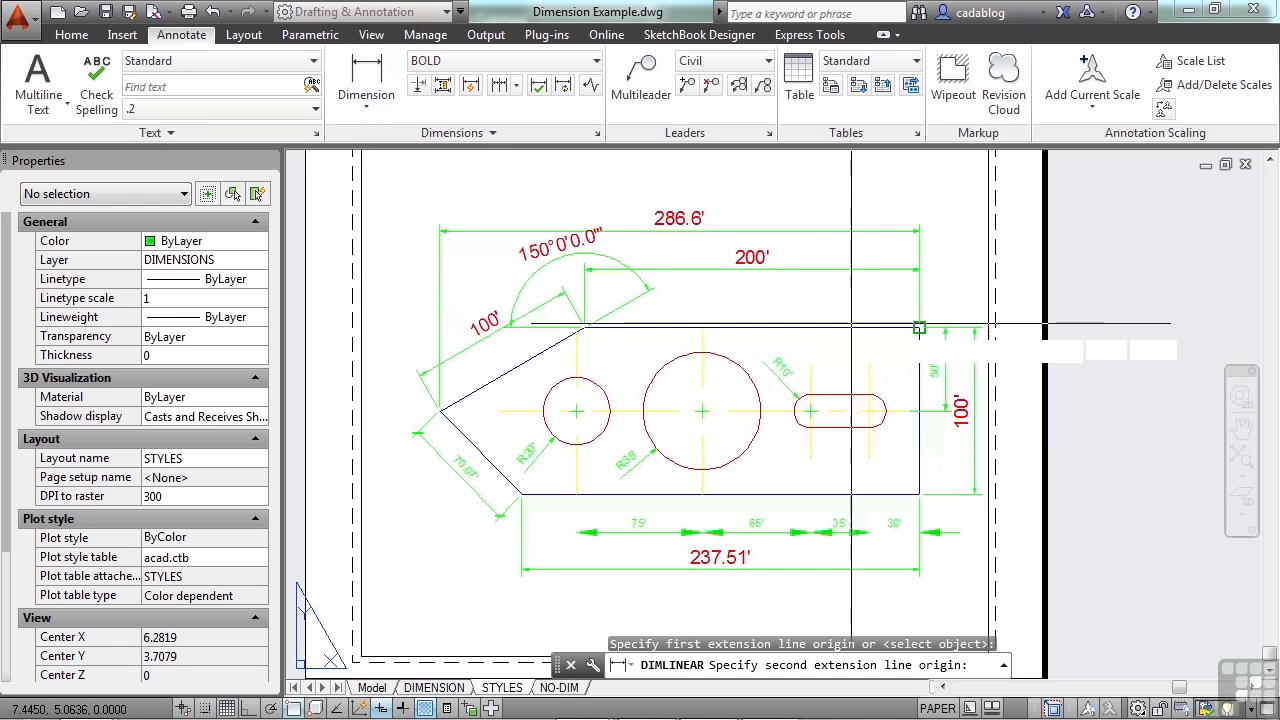
pyautogui.click(919, 328)
pyautogui.click(830, 302)
# Make Civil the current dimension style.
pyautogui.click(452, 61)
pyautogui.click(449, 127)
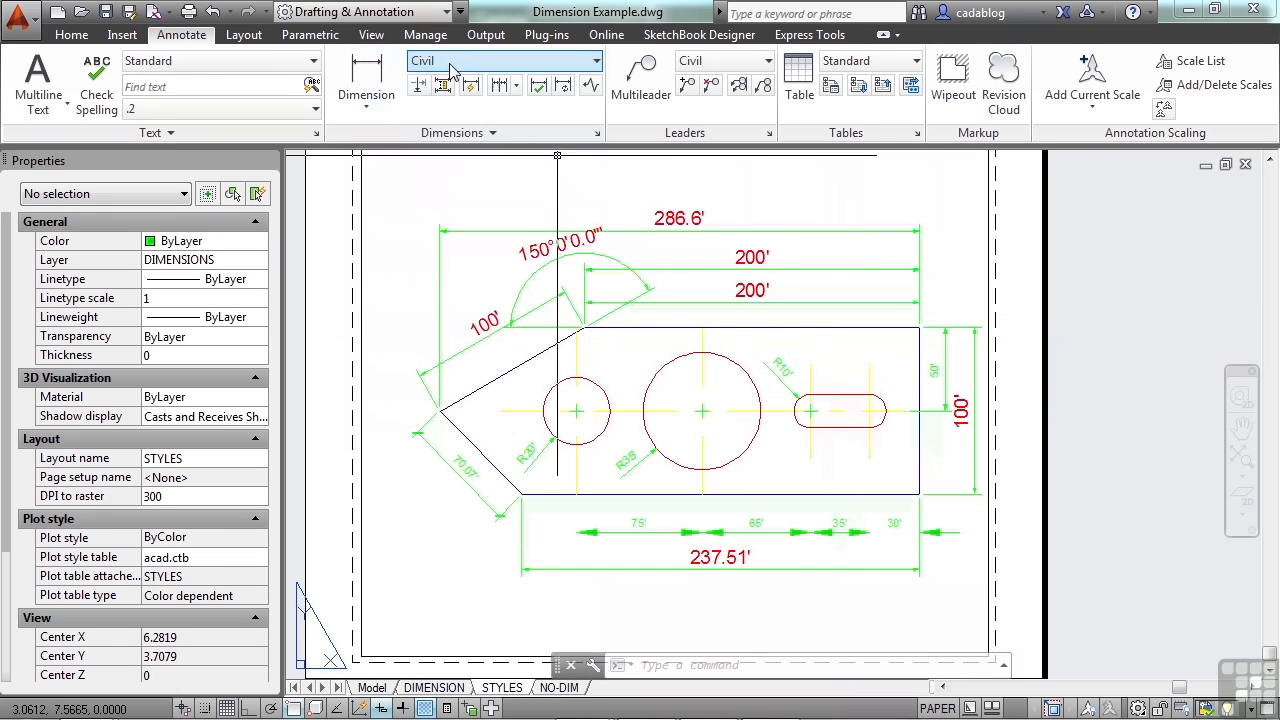
# Add a linear dimension along the part's upper edge, between that edge and the lower BOLD 200' dimension.
pyautogui.click(369, 104)
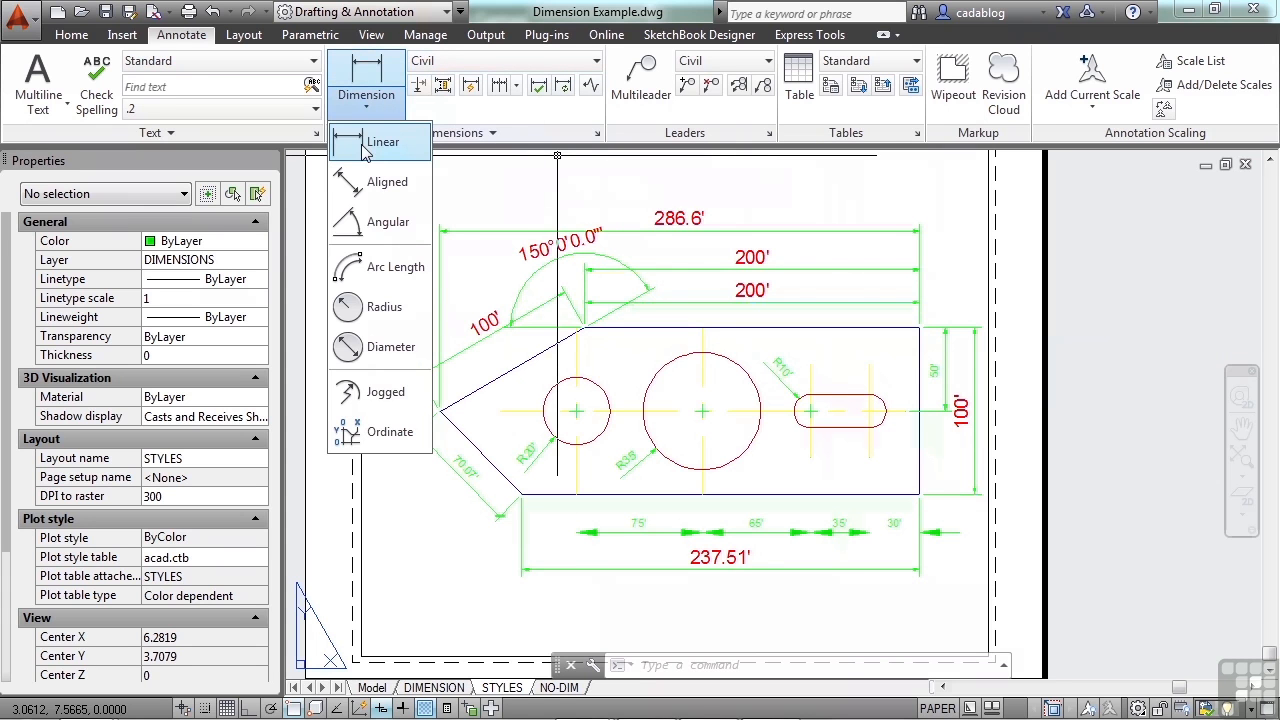
pyautogui.click(364, 144)
pyautogui.scroll(2, 698, 368)
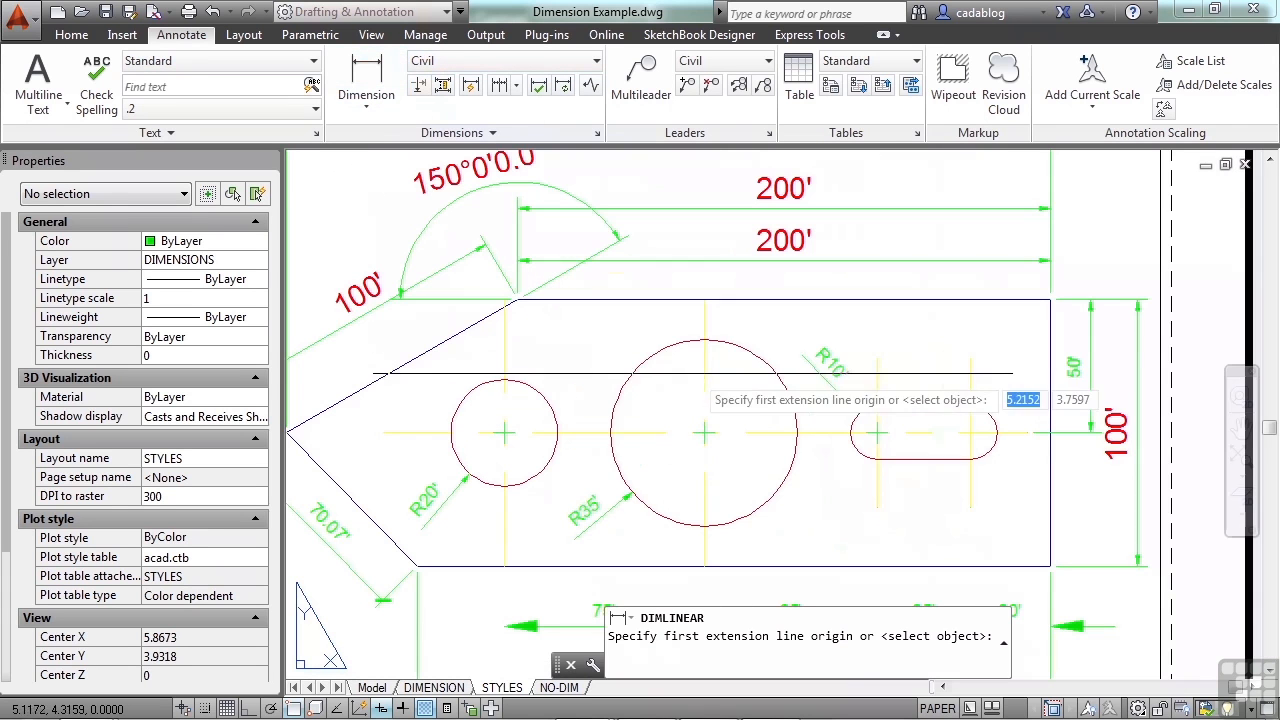
pyautogui.click(515, 298)
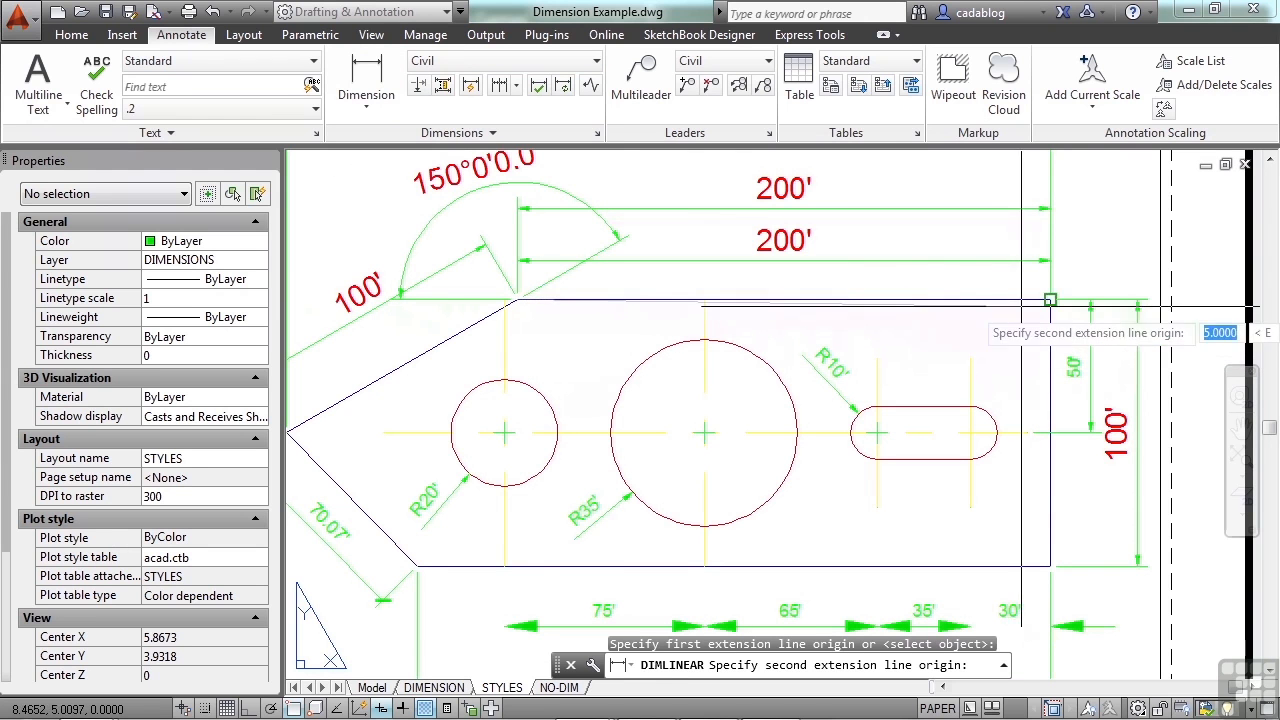
pyautogui.click(1050, 299)
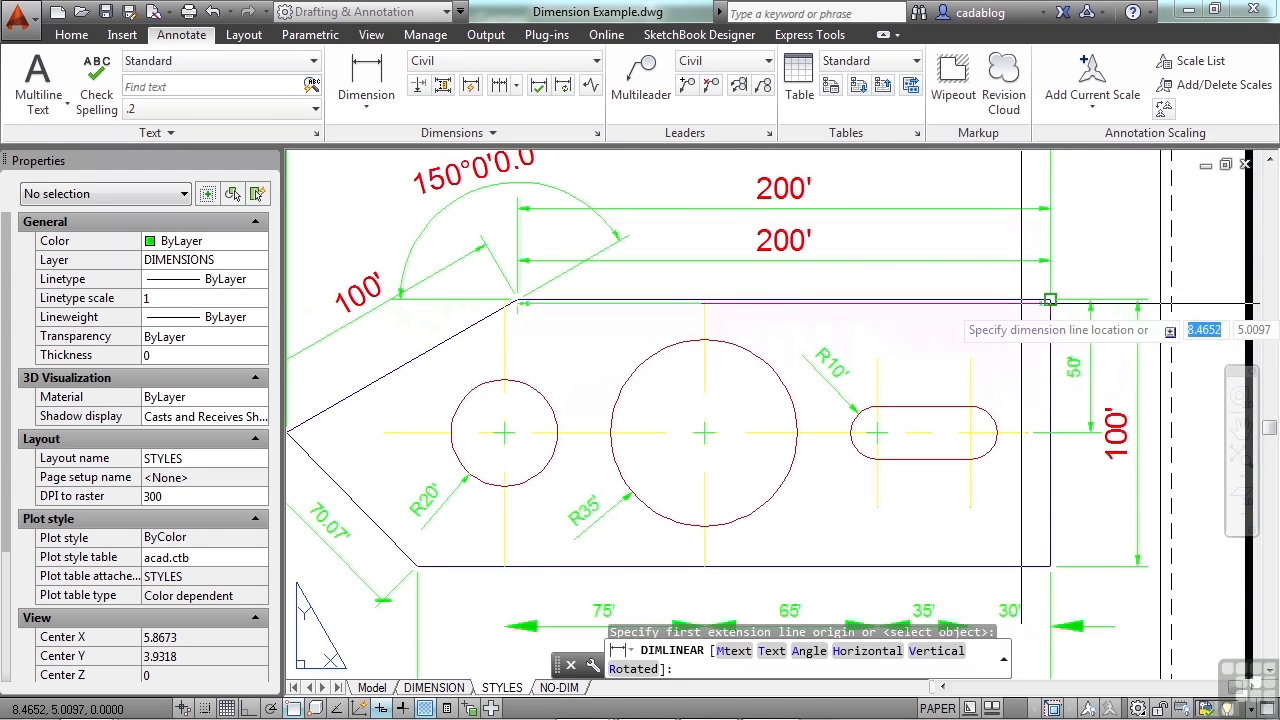
pyautogui.scroll(2, 962, 285)
pyautogui.click(962, 289)
pyautogui.scroll(-2, 1023, 344)
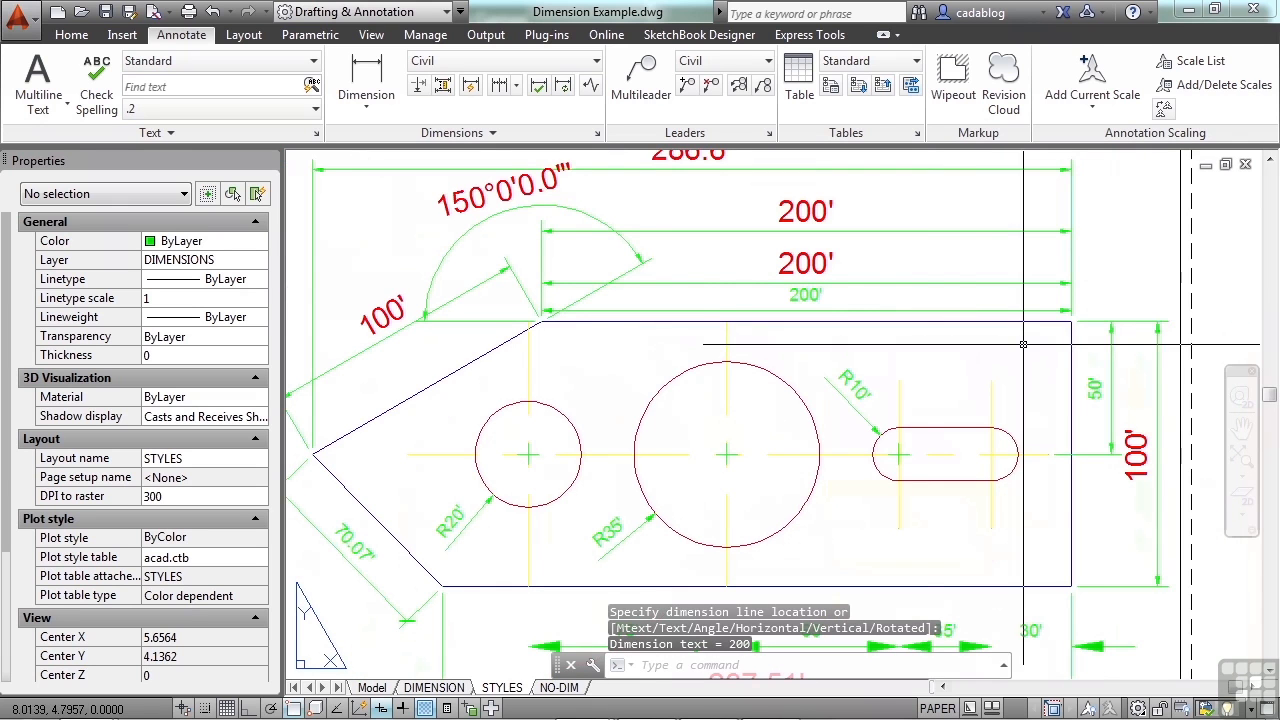
# Make No Extension the current dimension style and add a linear dimension of the upper edge, placed inside the part below that edge.
pyautogui.click(515, 61)
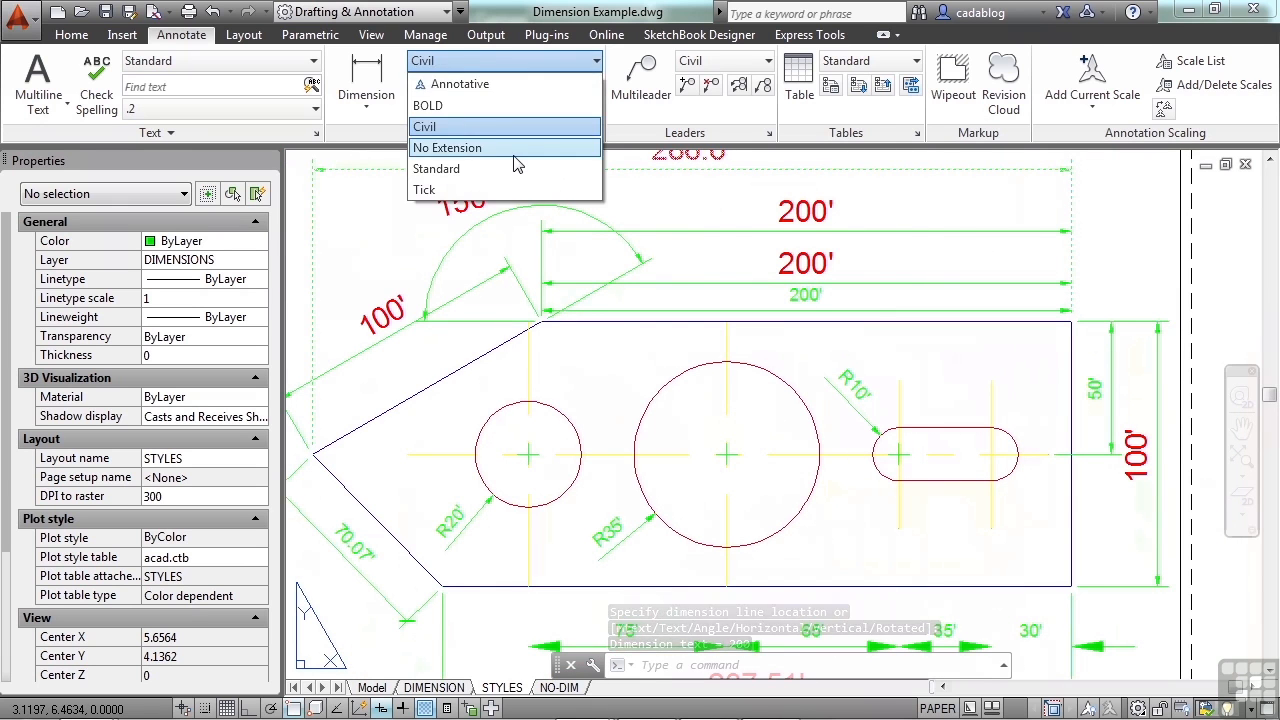
pyautogui.click(513, 152)
pyautogui.click(366, 70)
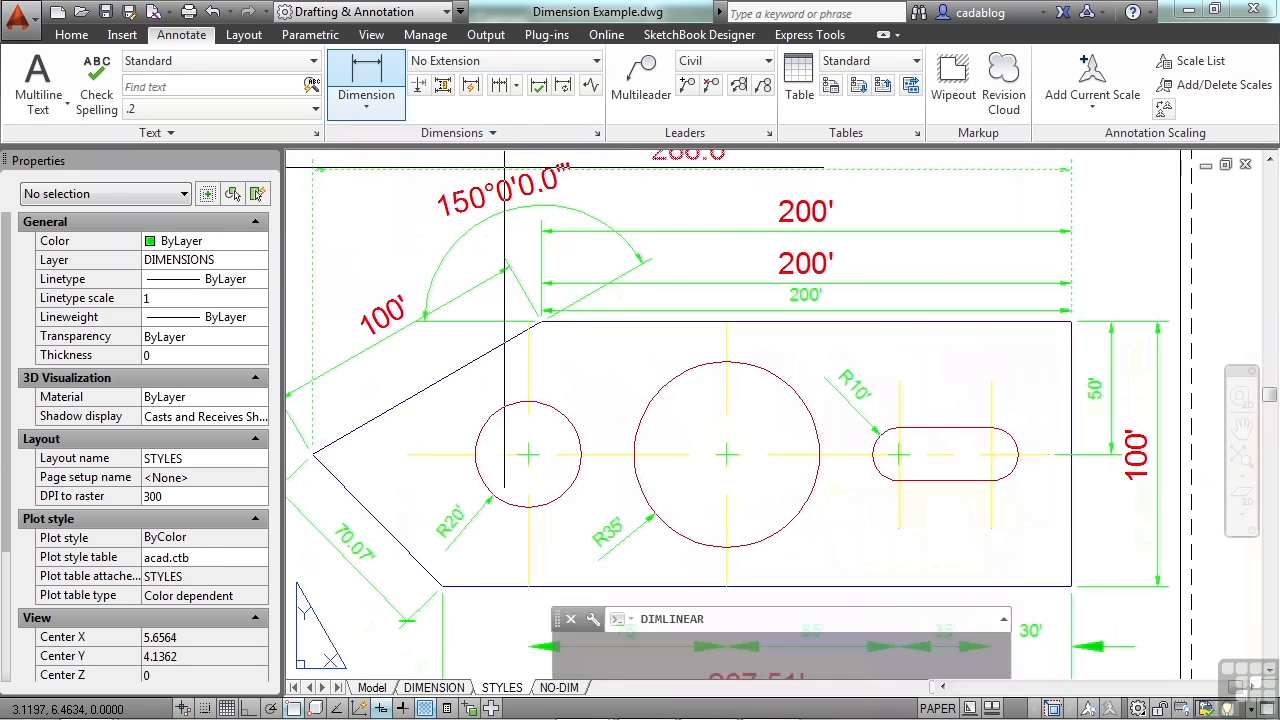
pyautogui.scroll(4, 584, 385)
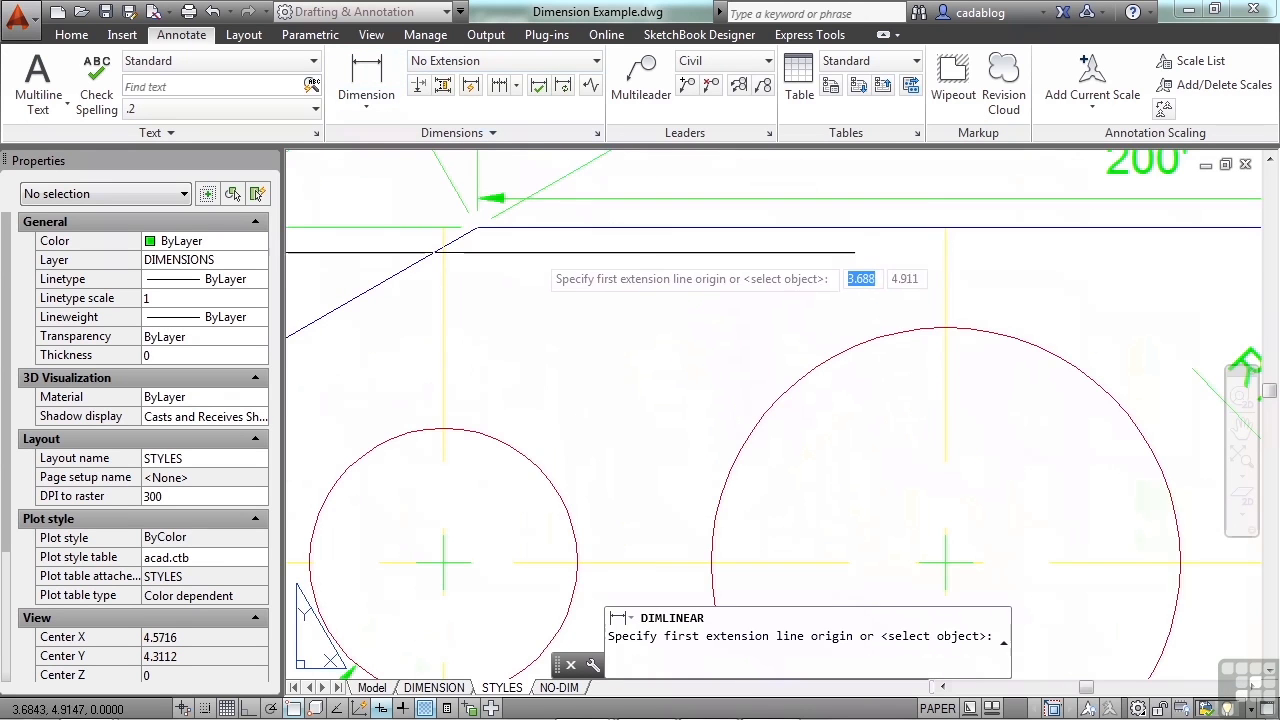
pyautogui.click(534, 228)
pyautogui.scroll(-5, 534, 228)
pyautogui.scroll(4, 1013, 263)
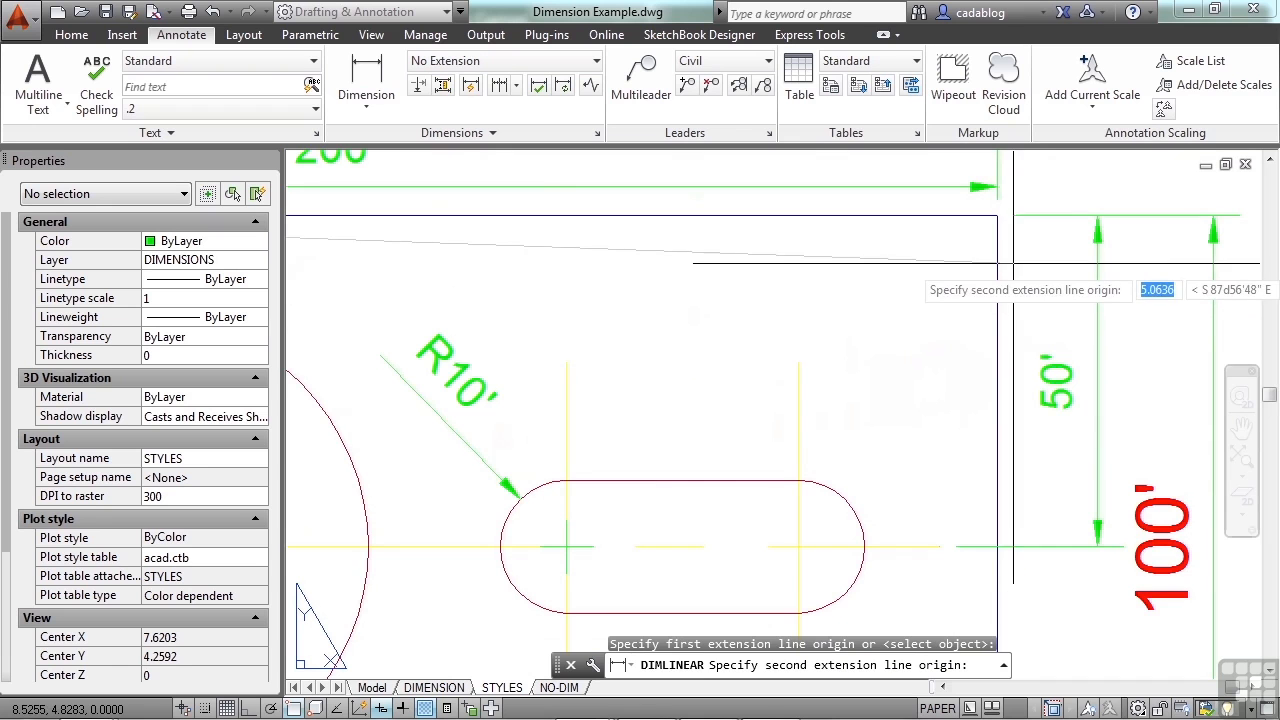
pyautogui.click(997, 215)
pyautogui.scroll(-4, 997, 215)
pyautogui.scroll(2, 1000, 280)
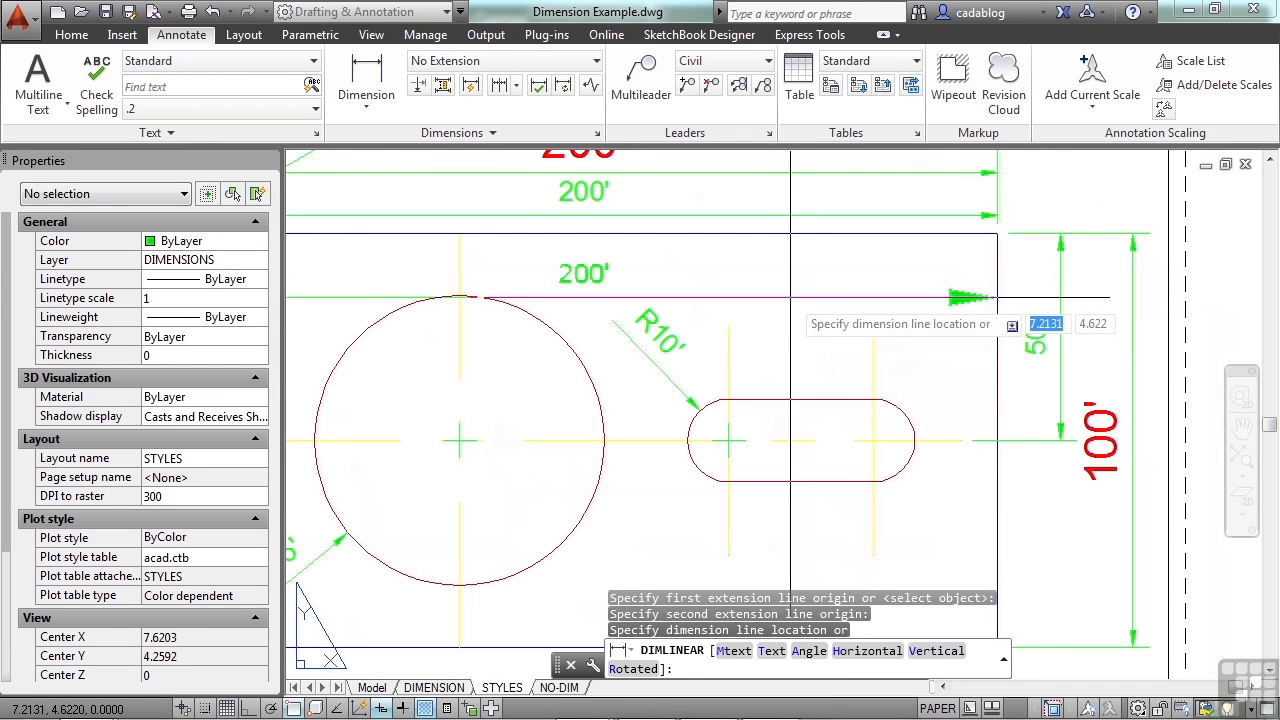
pyautogui.click(790, 297)
pyautogui.scroll(-2, 1059, 290)
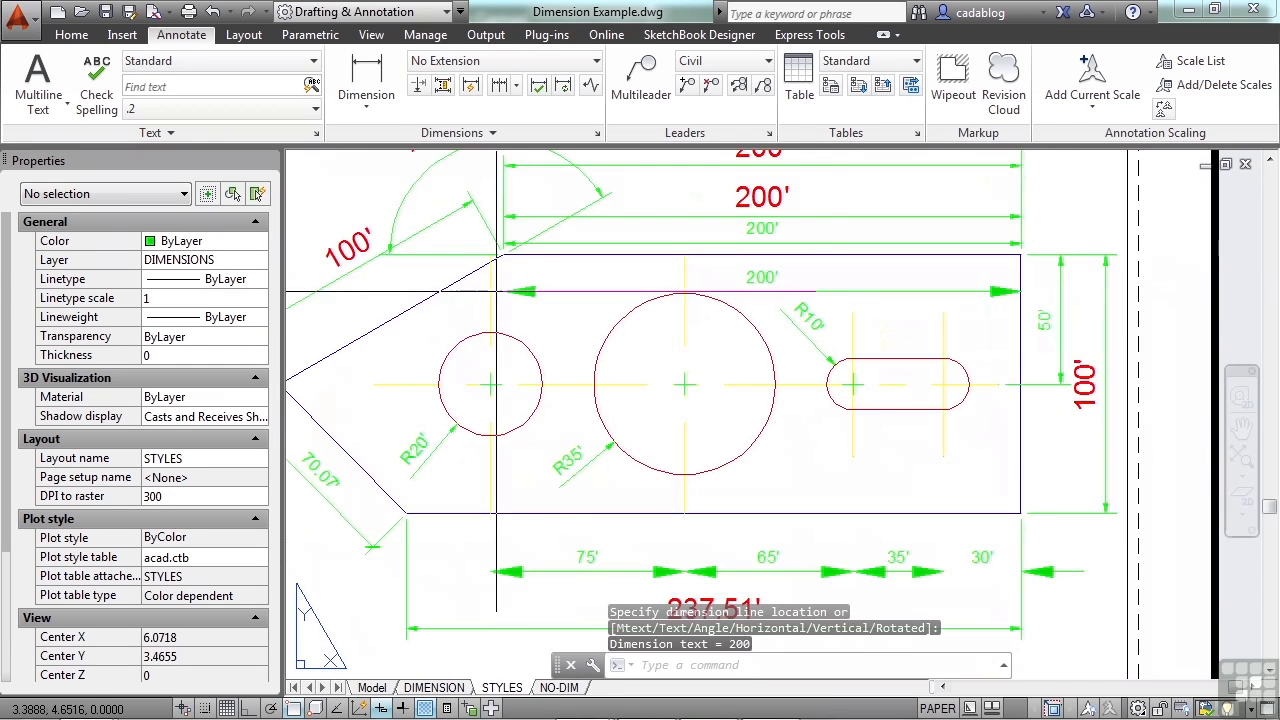
pyautogui.scroll(-2, 527, 294)
pyautogui.moveTo(551, 295); pyautogui.dragTo(619, 333, button='middle')
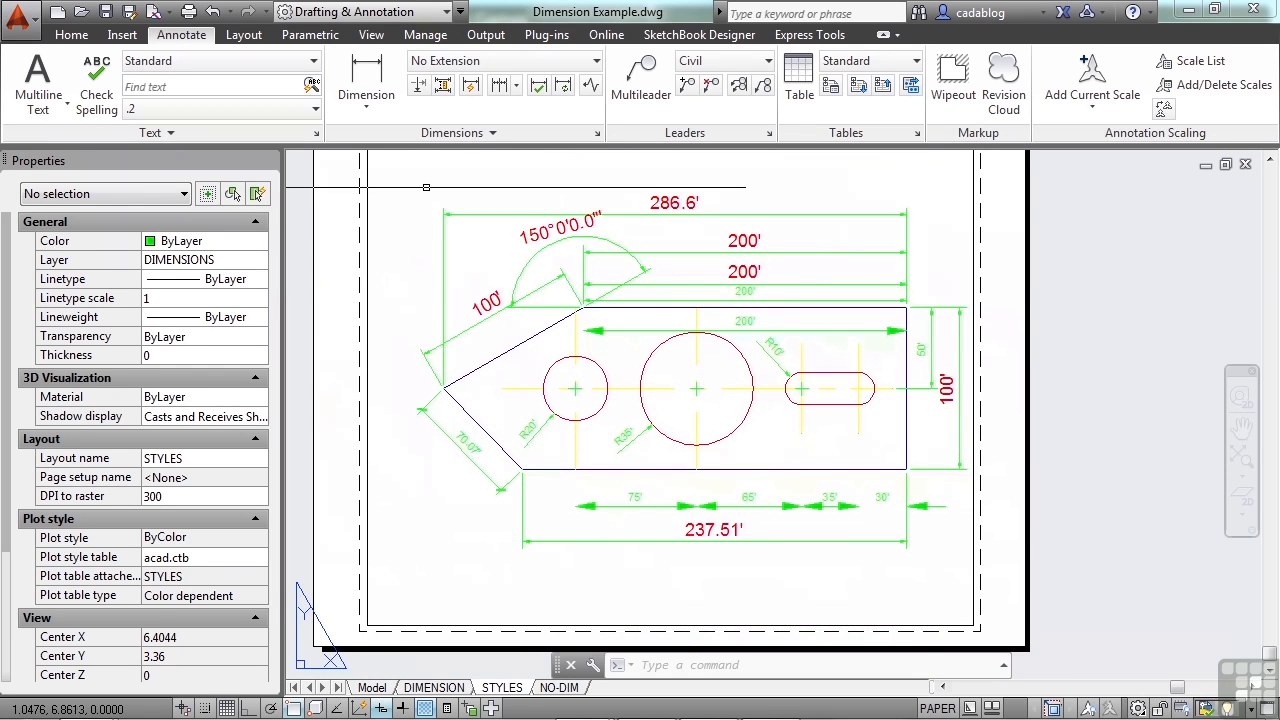
# Set Civil as the current style in the Dimension Style Manager and open it for modification.
pyautogui.moveTo(436, 197)
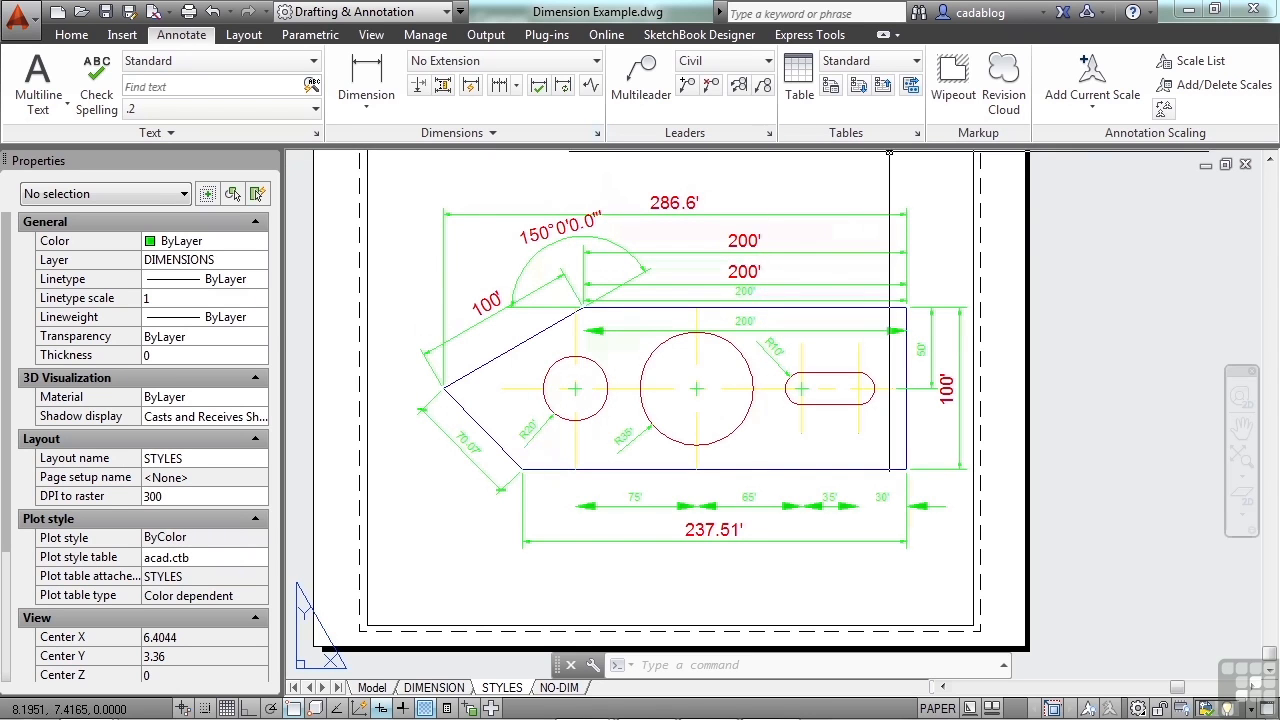
pyautogui.click(597, 134)
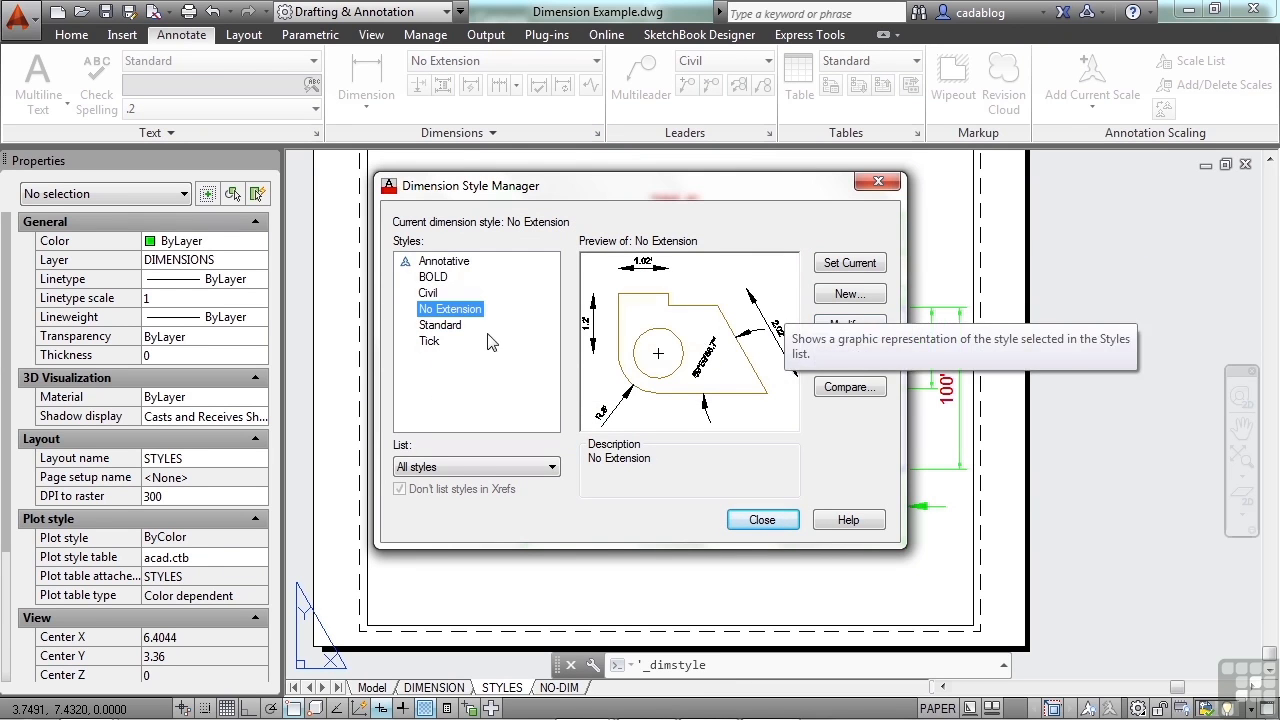
pyautogui.click(431, 293)
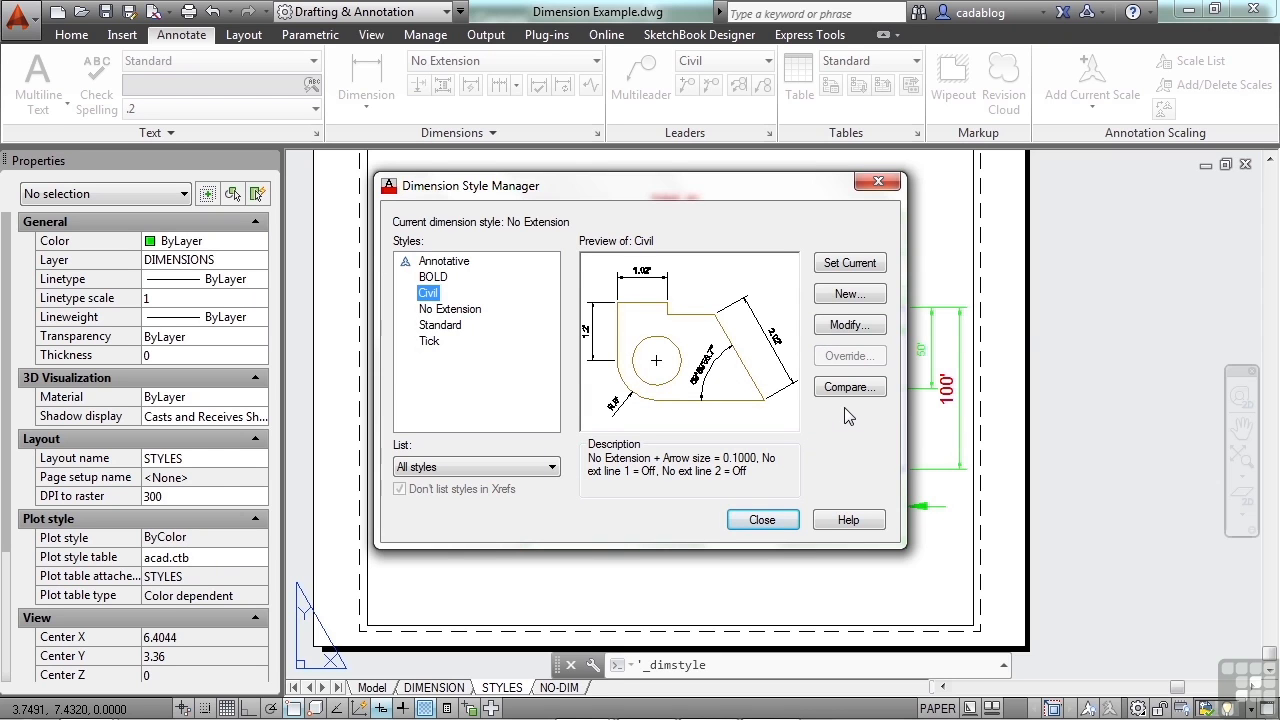
pyautogui.click(848, 264)
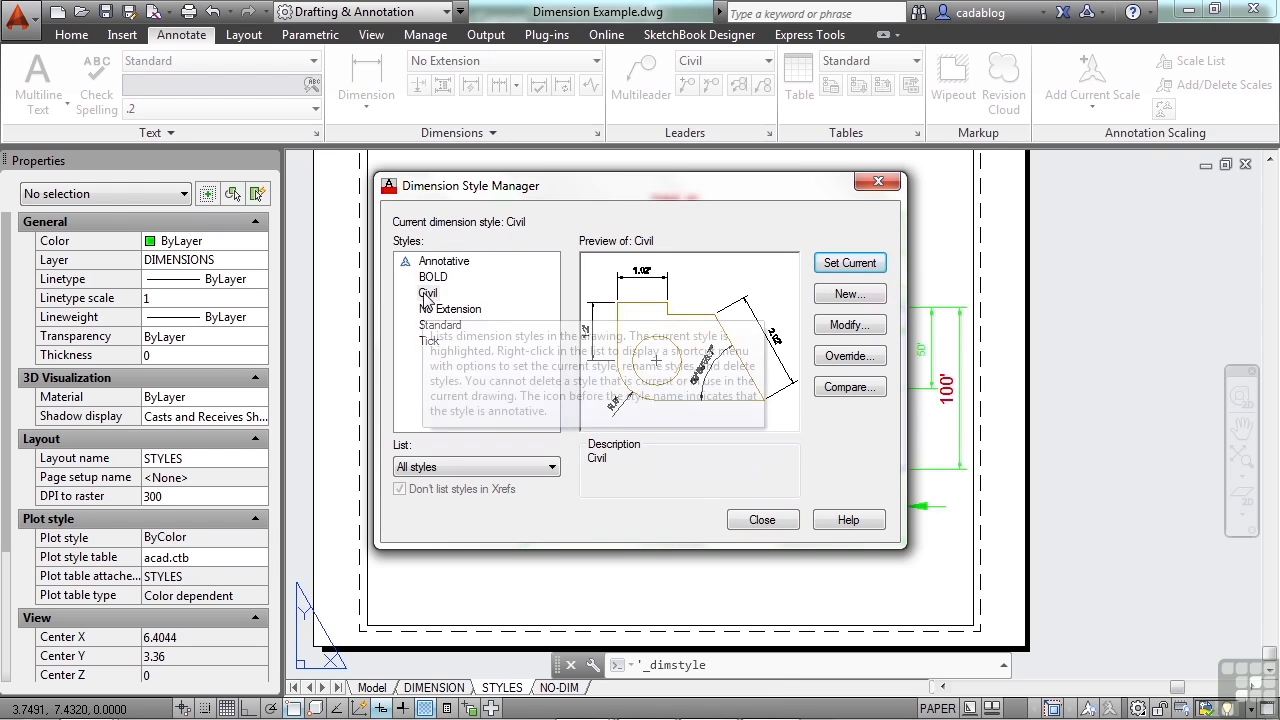
pyautogui.click(538, 298)
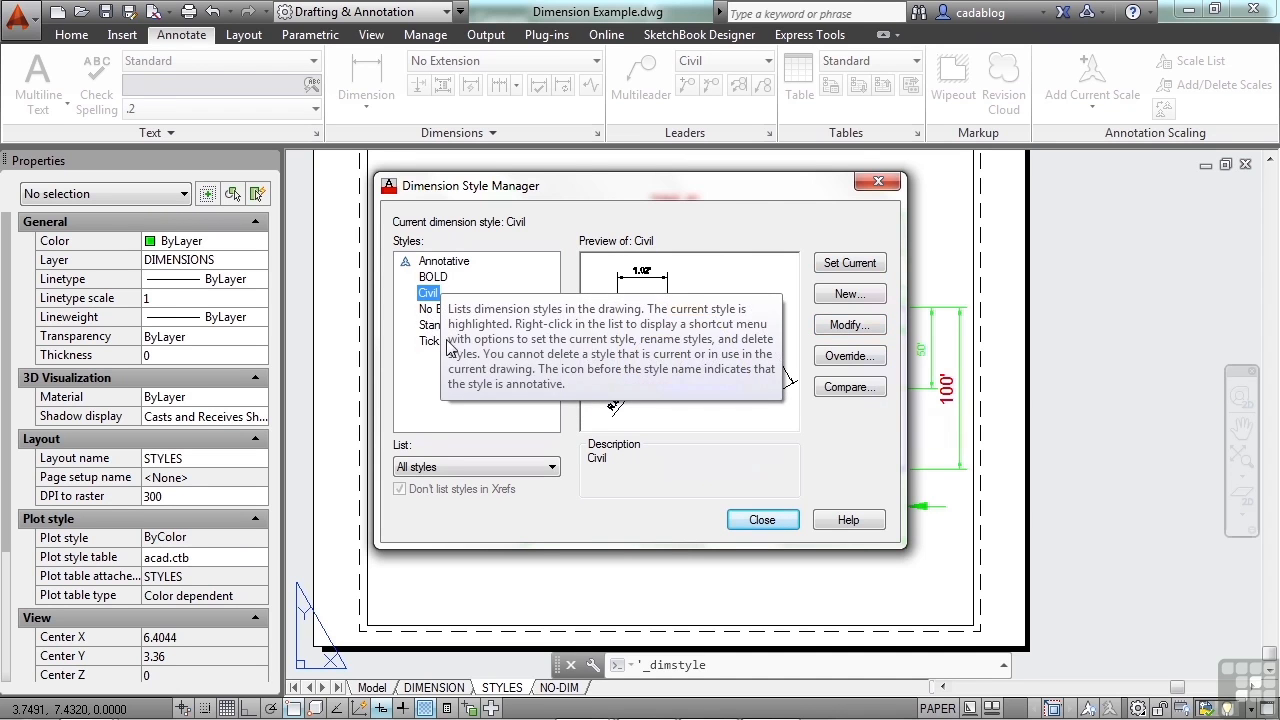
pyautogui.click(864, 330)
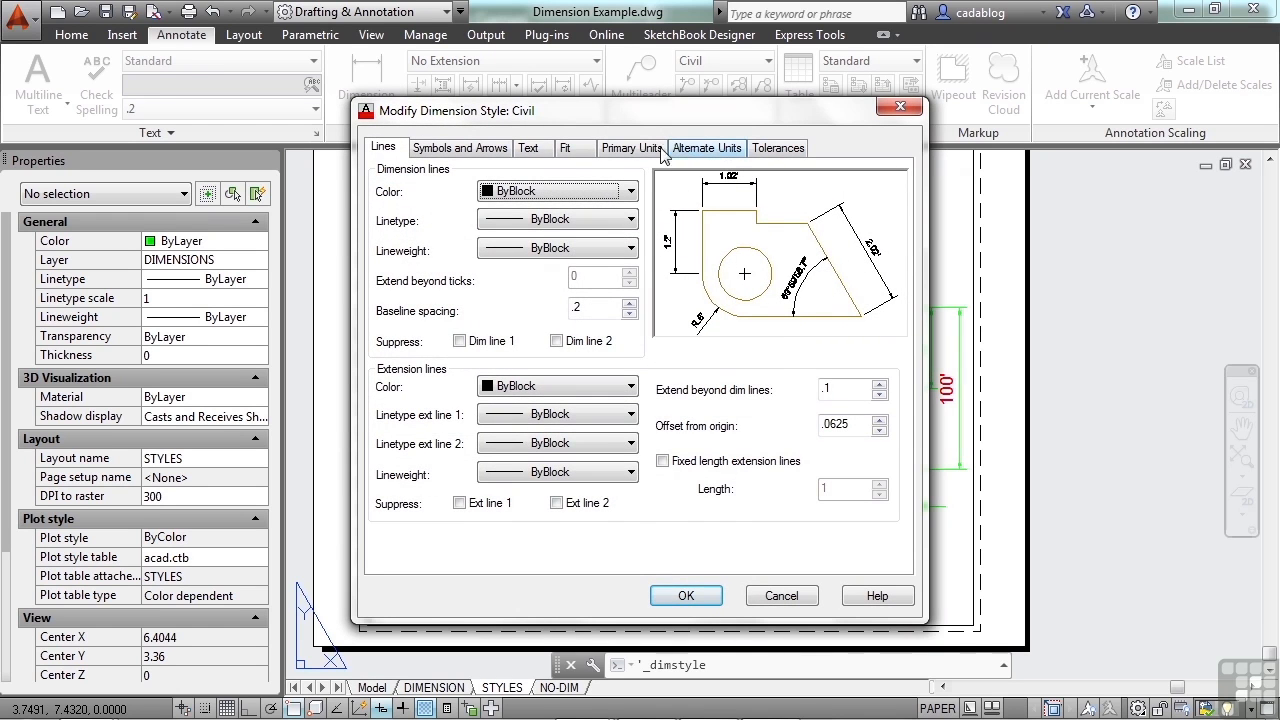
# Look through the Civil style's symbols and arrows, text, fit, primary units, alternate units and tolerance settings.
pyautogui.click(476, 148)
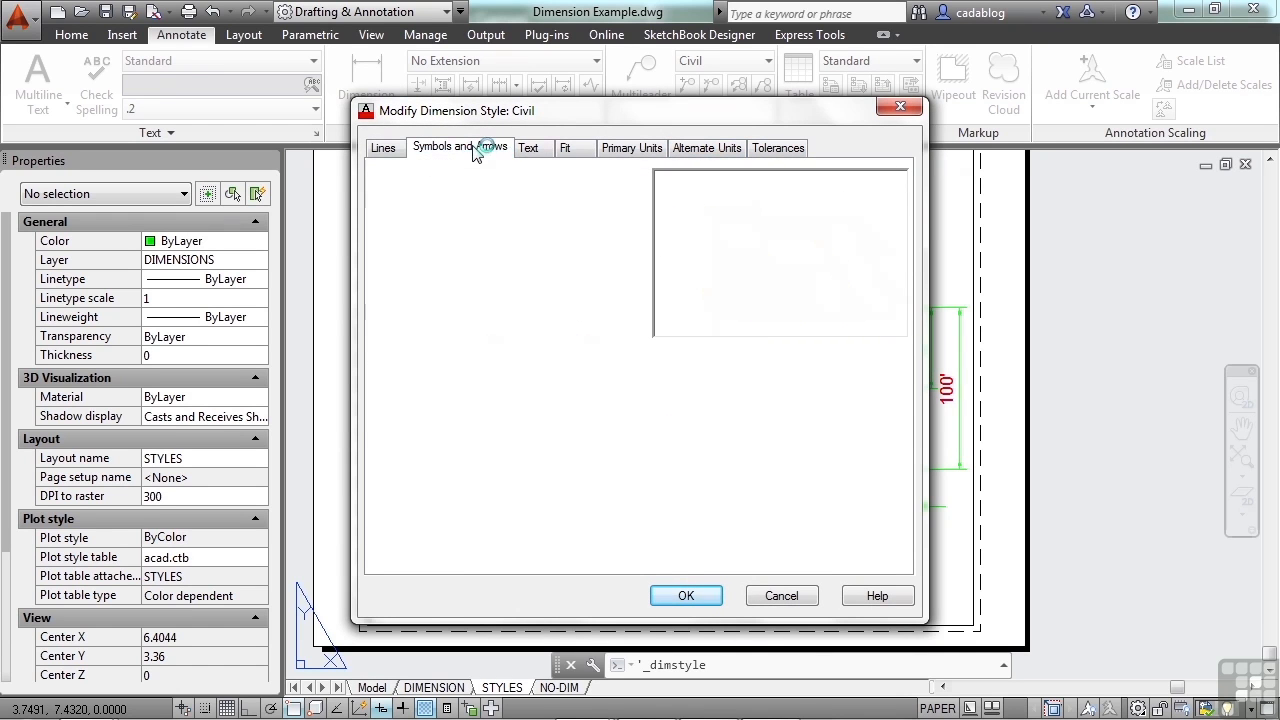
pyautogui.click(528, 148)
pyautogui.click(569, 149)
pyautogui.click(632, 148)
pyautogui.click(706, 148)
pyautogui.click(764, 150)
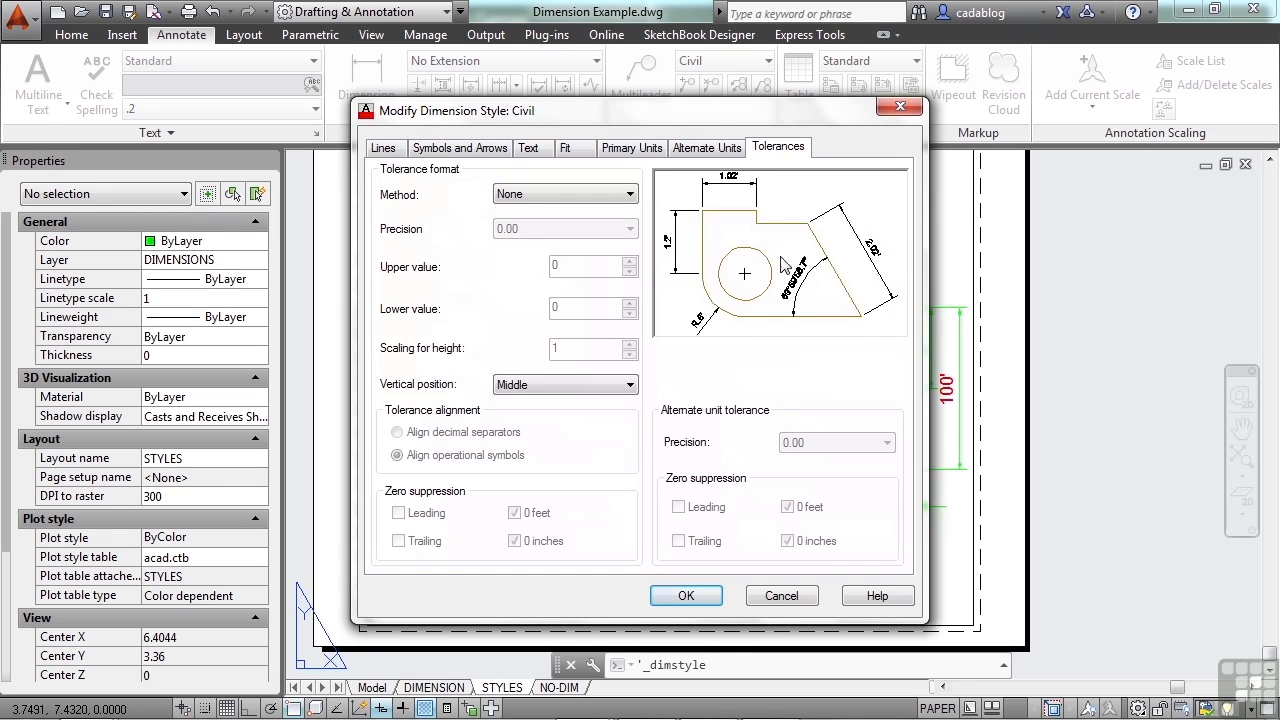
# Set the dimension line color of the Civil style to Red.
pyautogui.click(384, 150)
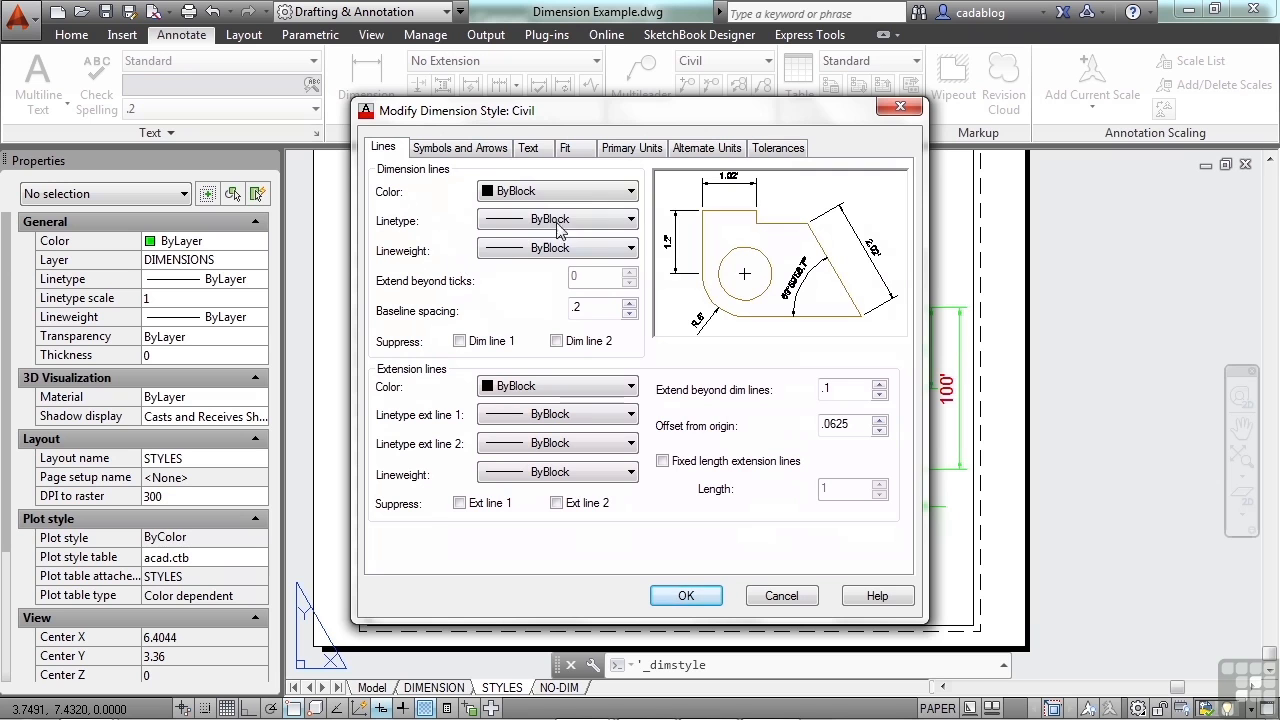
pyautogui.click(627, 194)
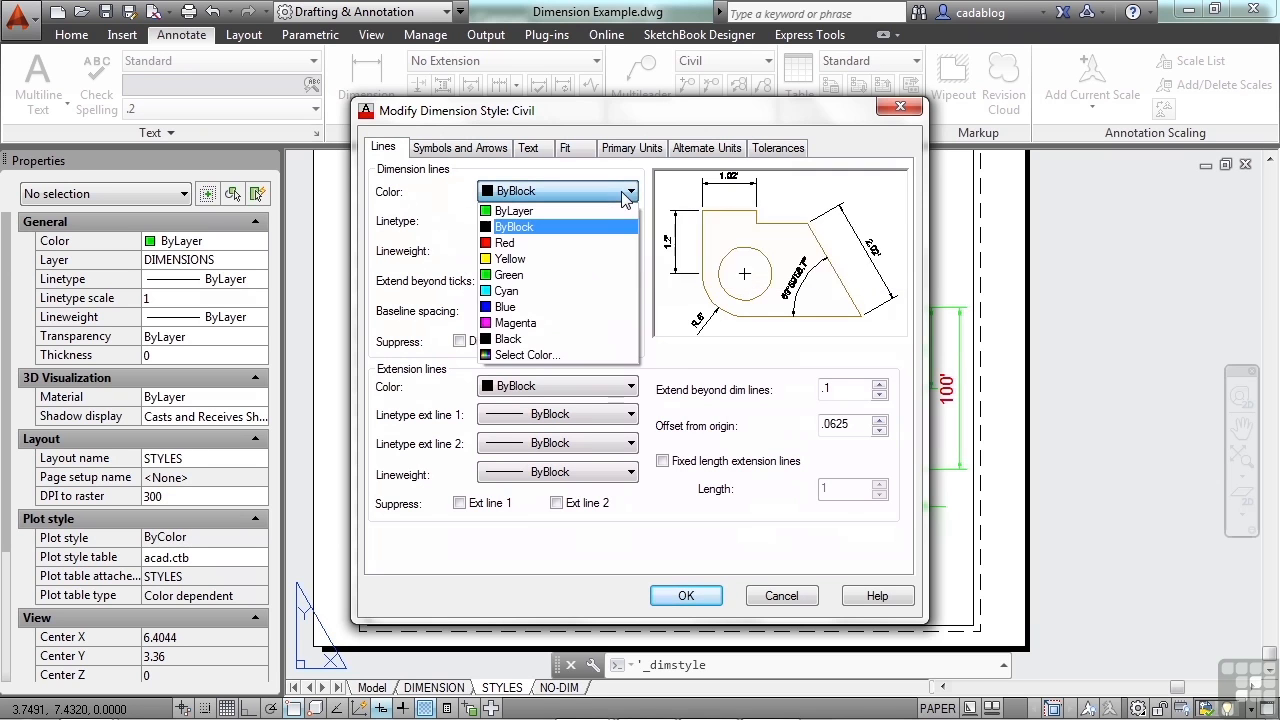
pyautogui.click(535, 227)
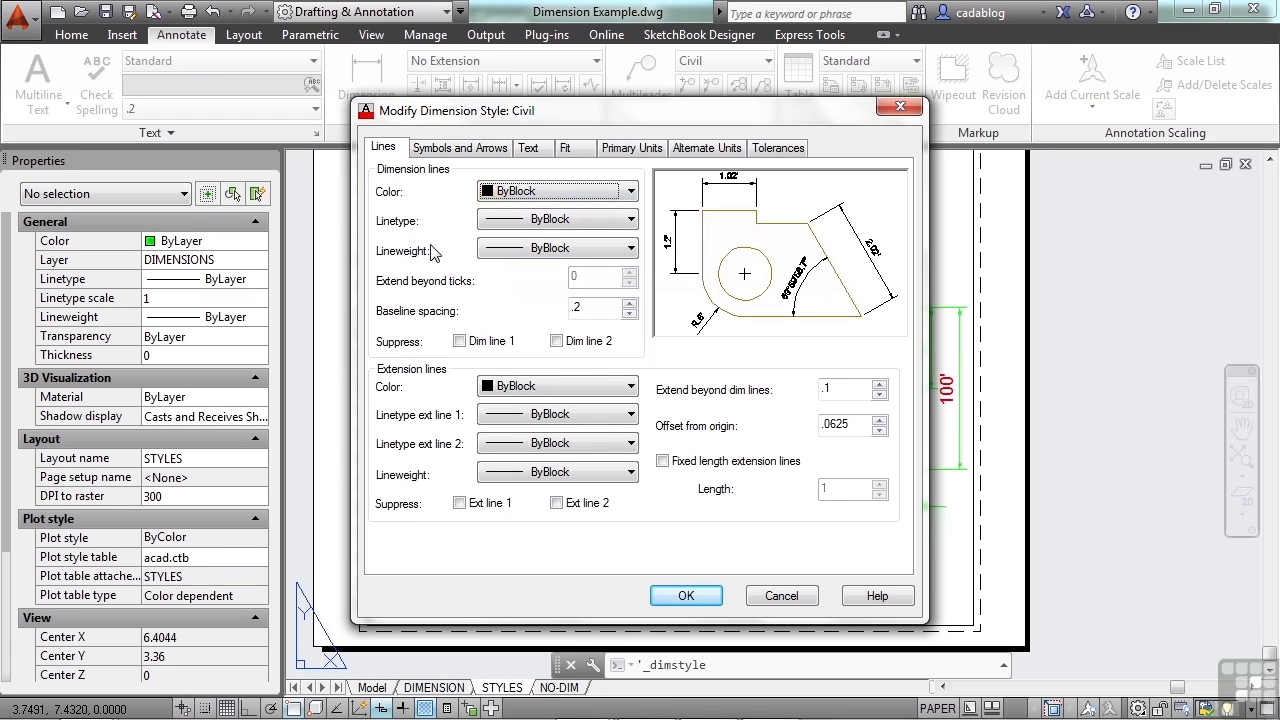
pyautogui.click(630, 195)
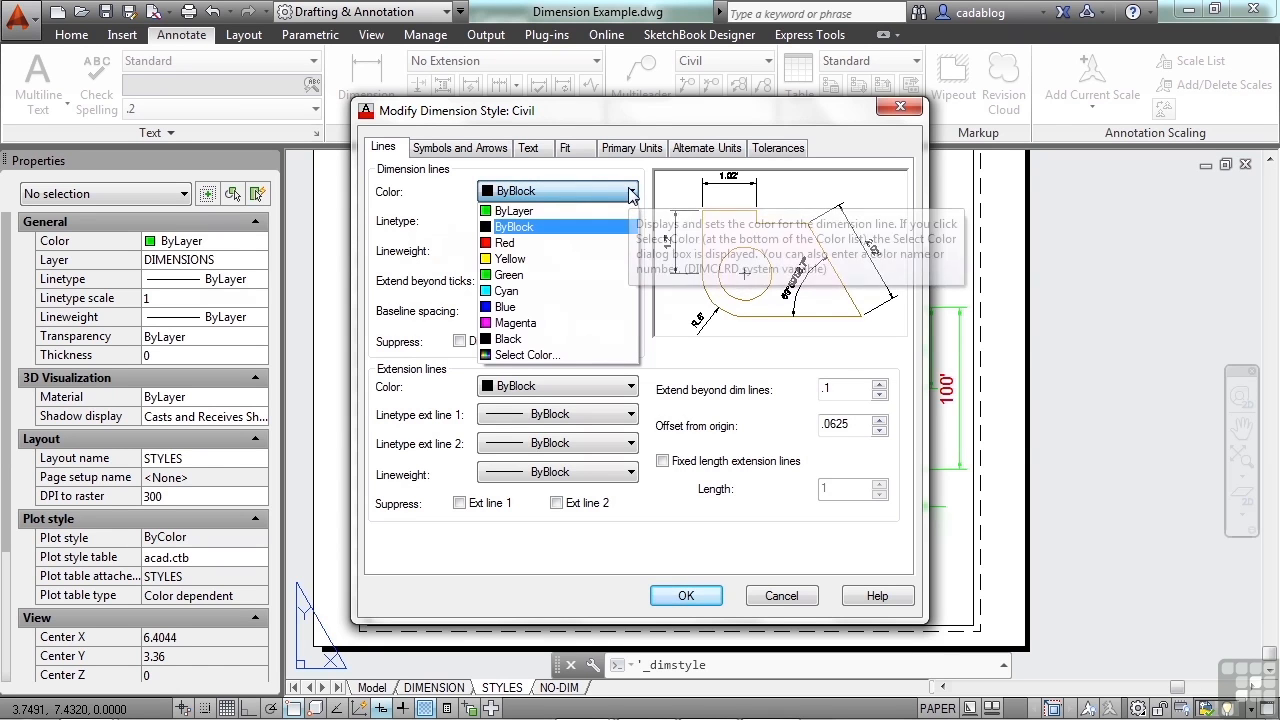
pyautogui.click(543, 243)
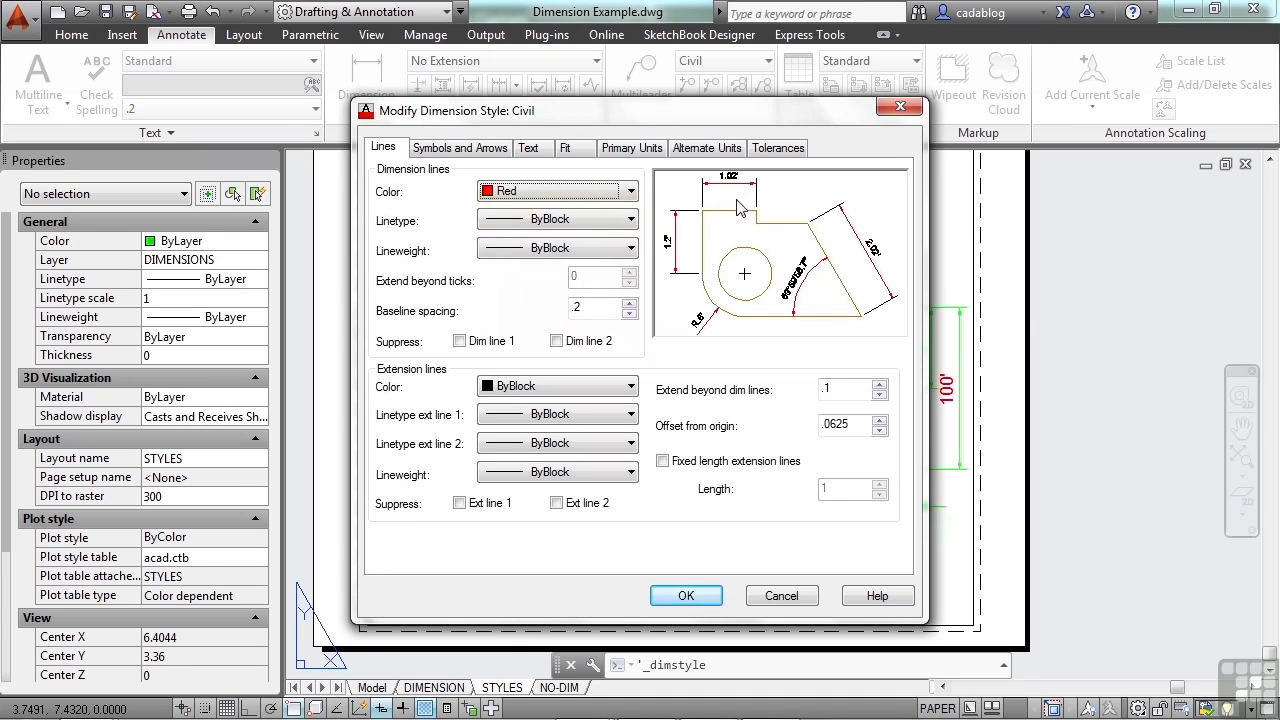
# Set the Civil style's dimension lines to the HIDDEN linetype and ByLayer lineweight.
pyautogui.click(607, 224)
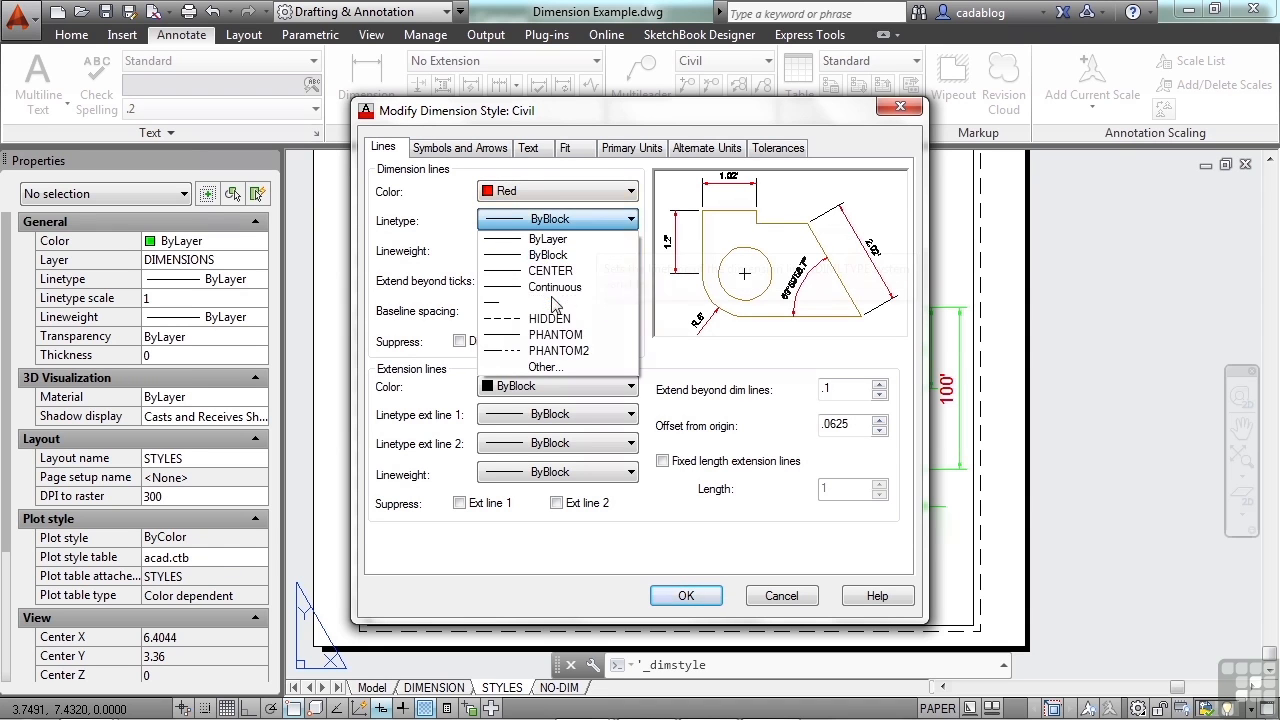
pyautogui.click(553, 318)
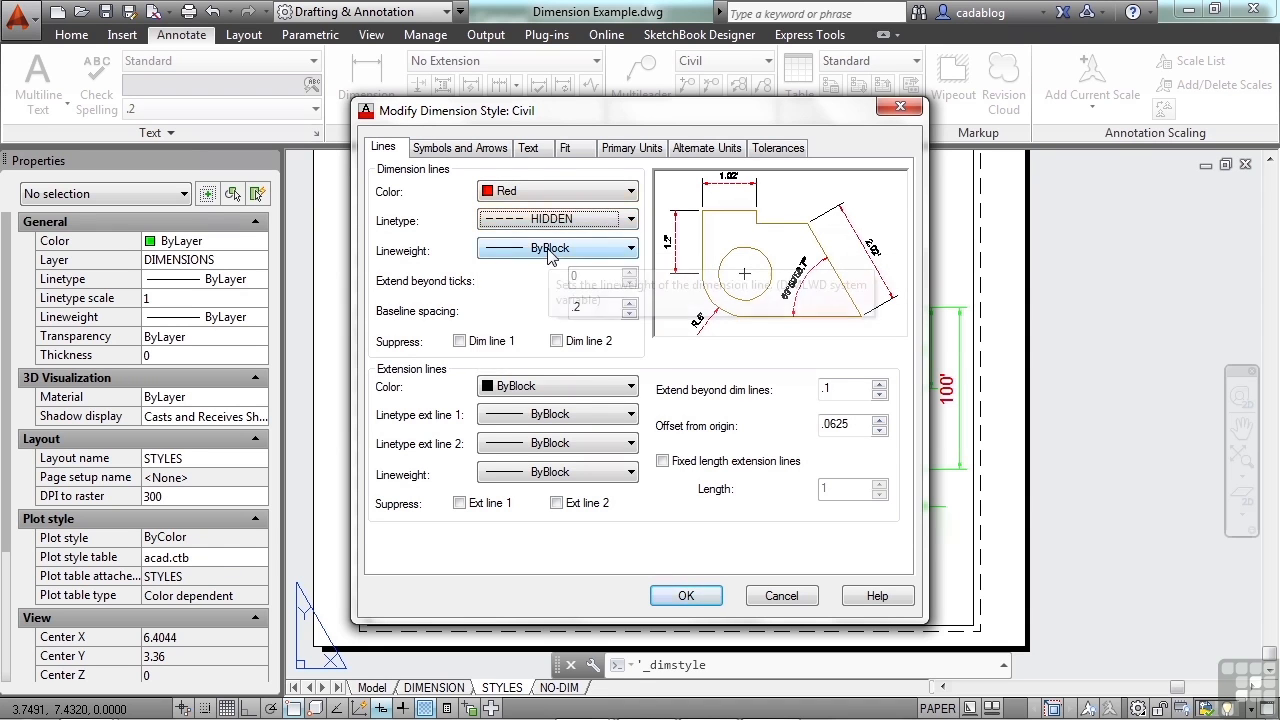
pyautogui.click(549, 252)
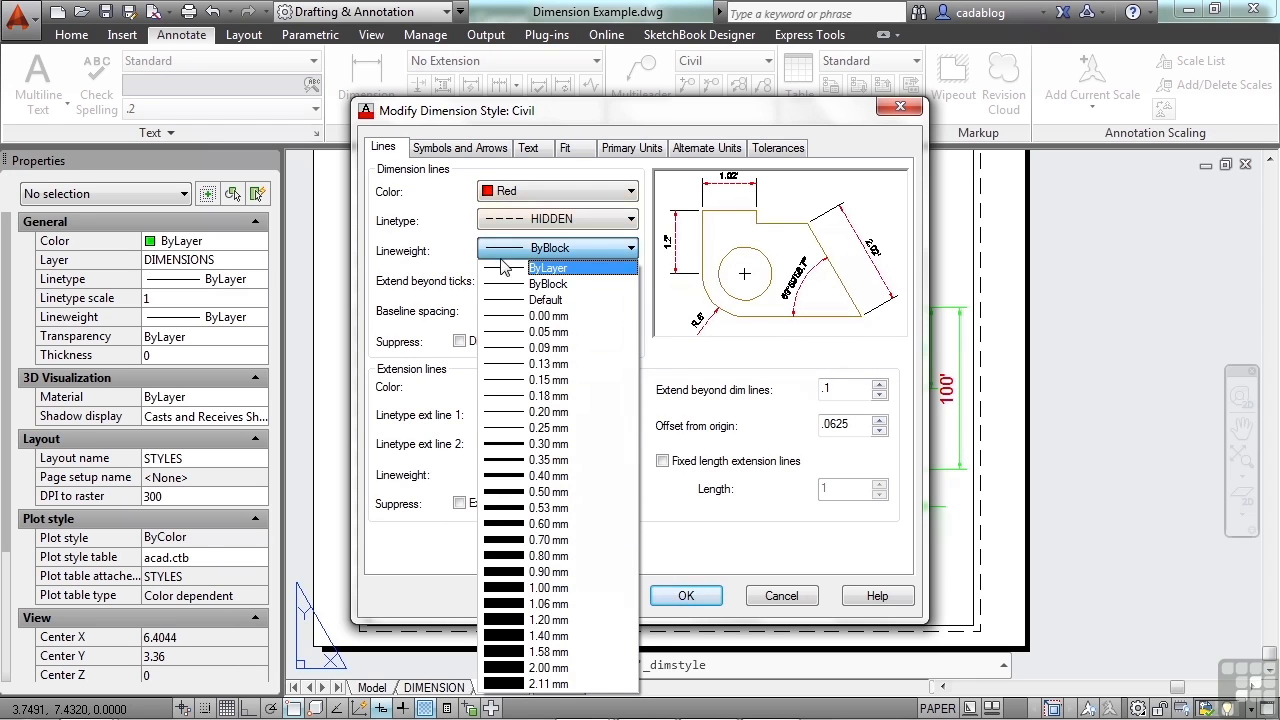
pyautogui.click(558, 268)
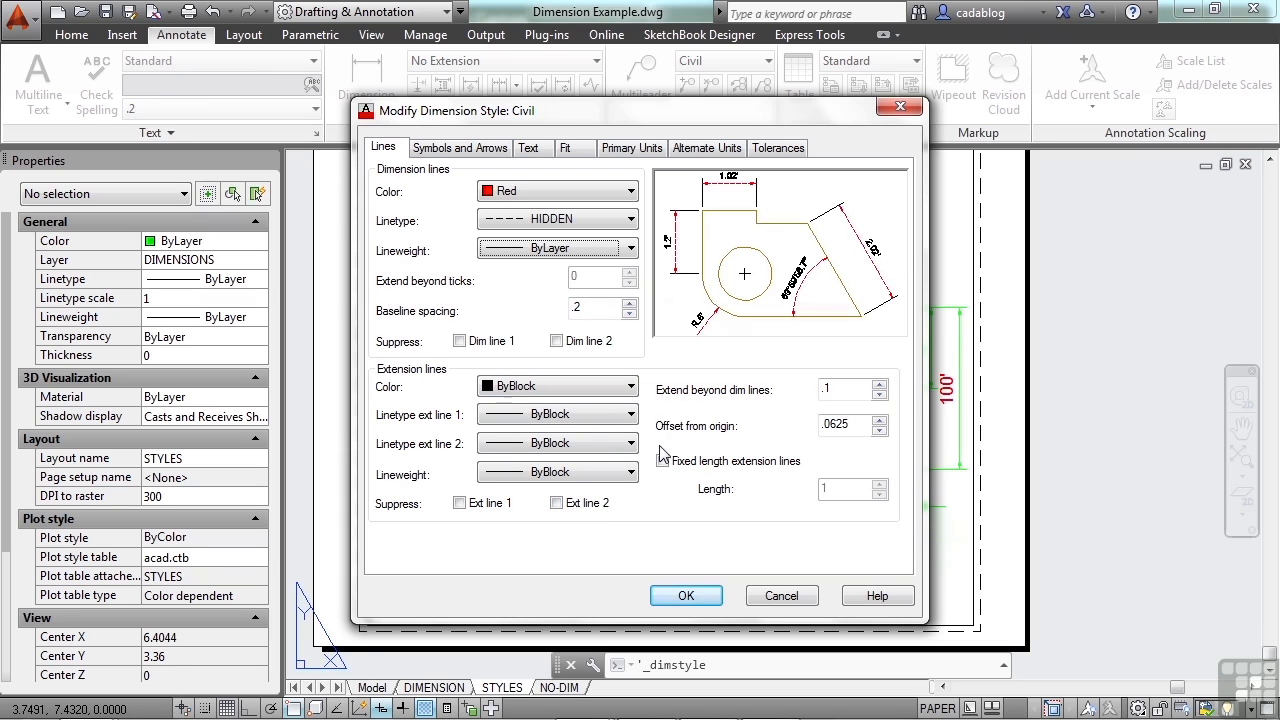
# Try suppressing dimension lines 1 and 2 and extension line 1 in the Civil style, and clear those suppressions again.
pyautogui.click(460, 341)
pyautogui.click(557, 341)
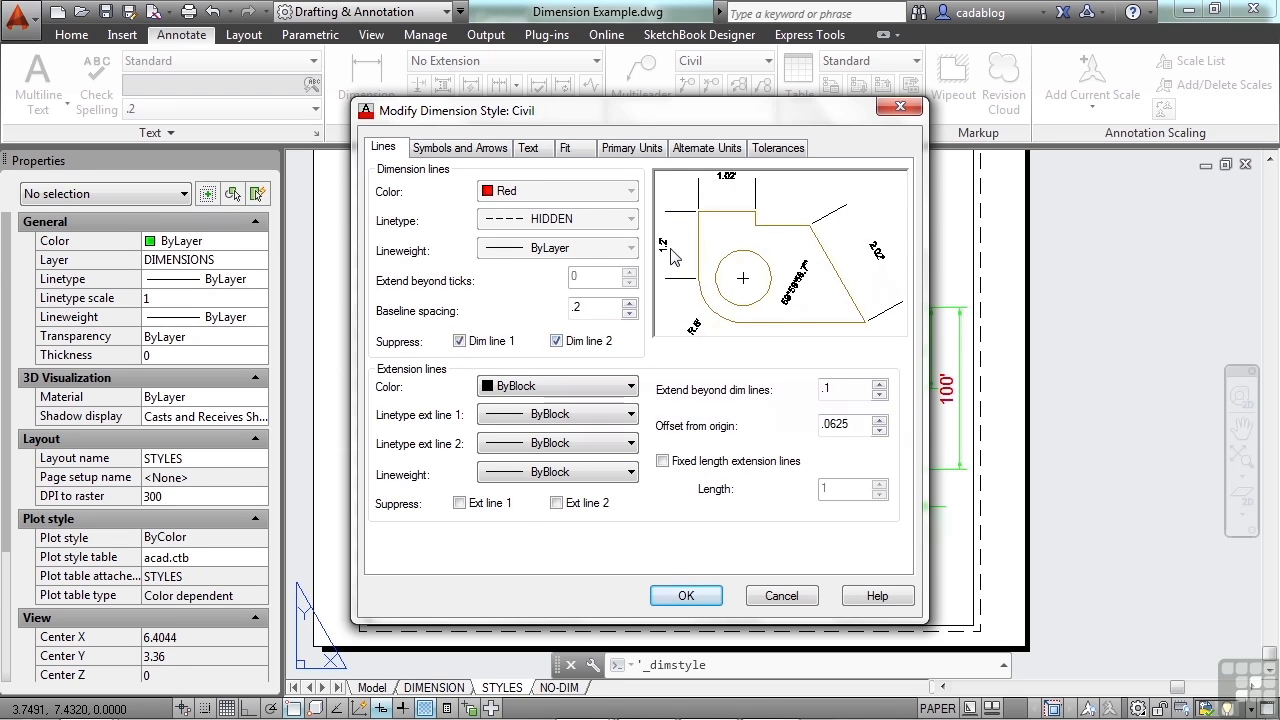
pyautogui.click(557, 341)
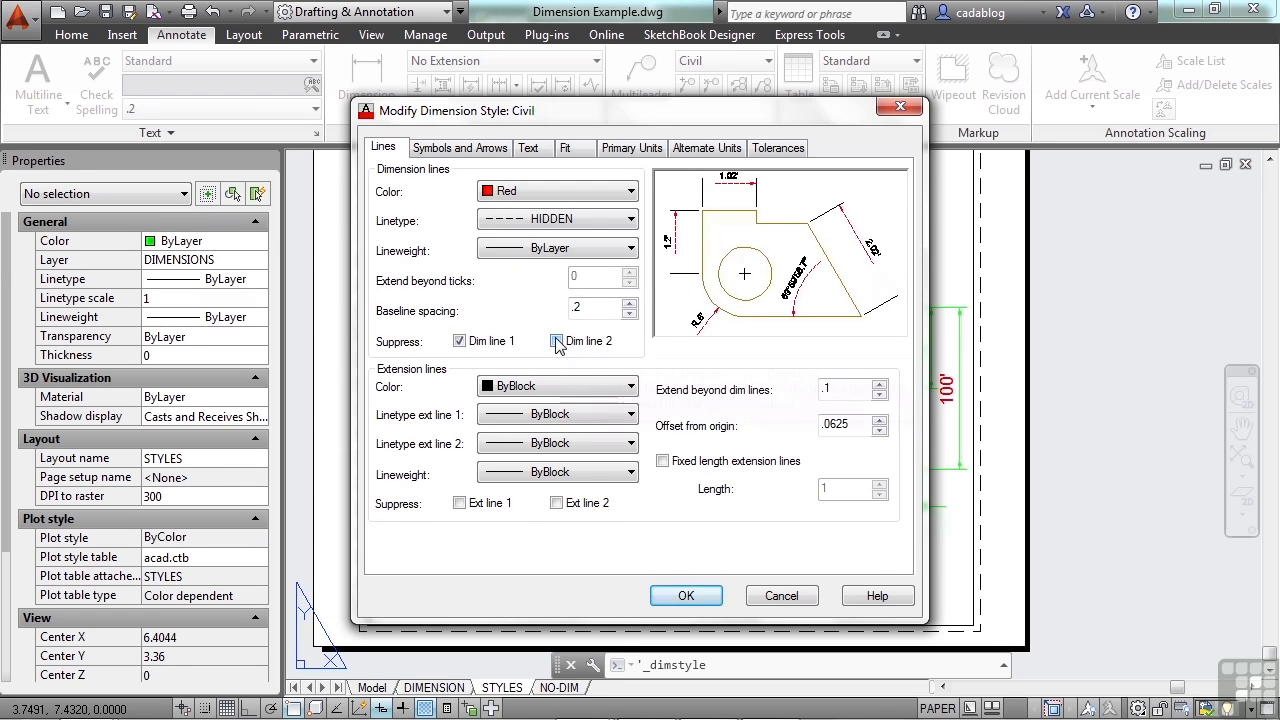
pyautogui.click(460, 342)
pyautogui.click(460, 341)
pyautogui.click(471, 504)
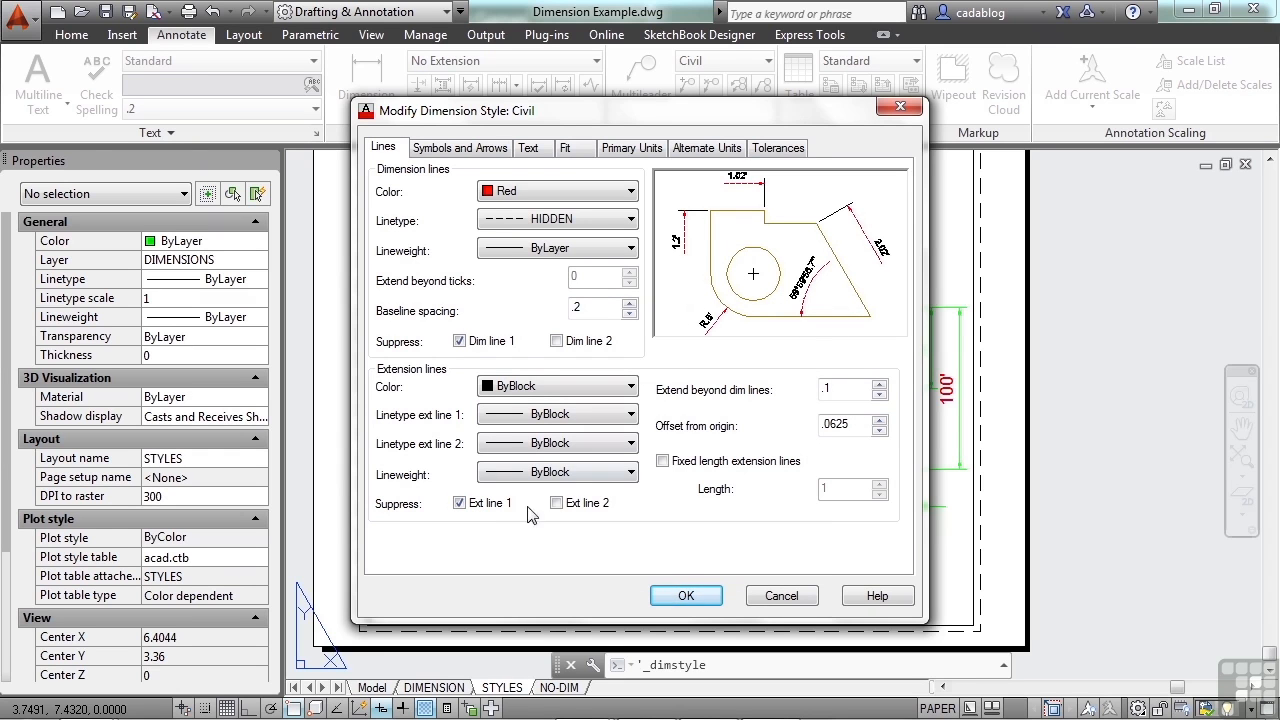
pyautogui.click(460, 503)
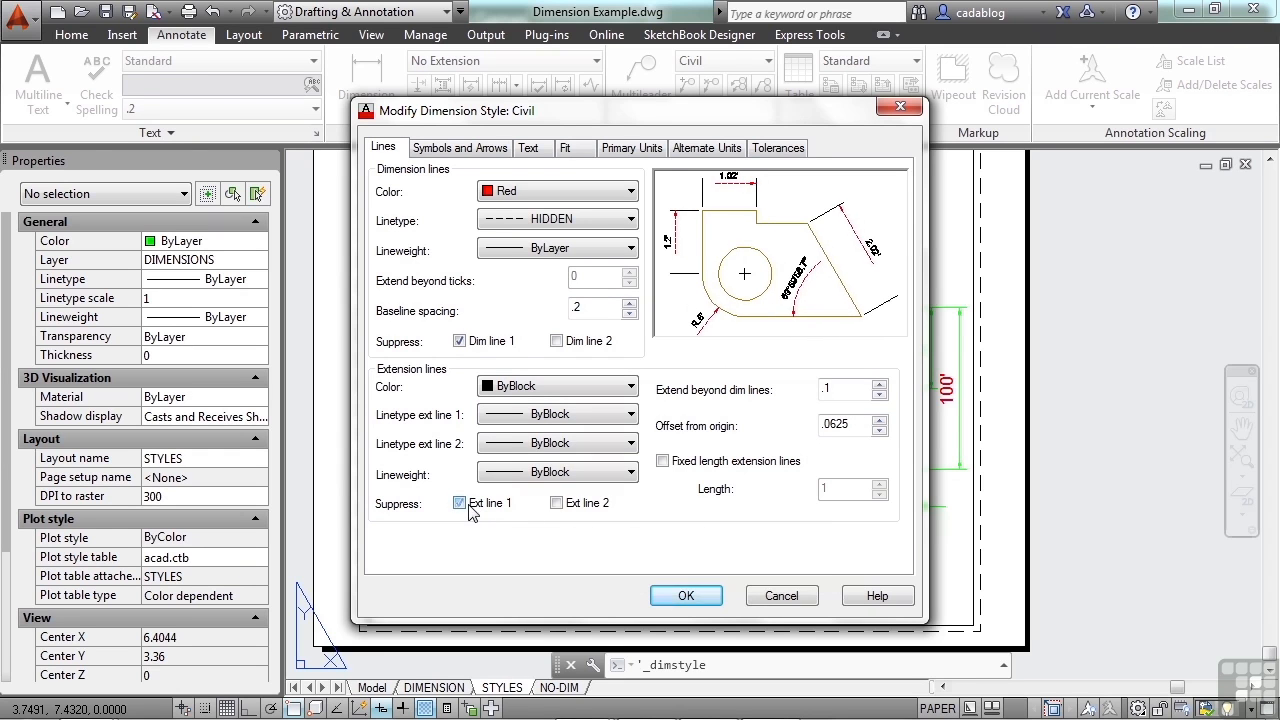
pyautogui.click(461, 341)
pyautogui.click(532, 148)
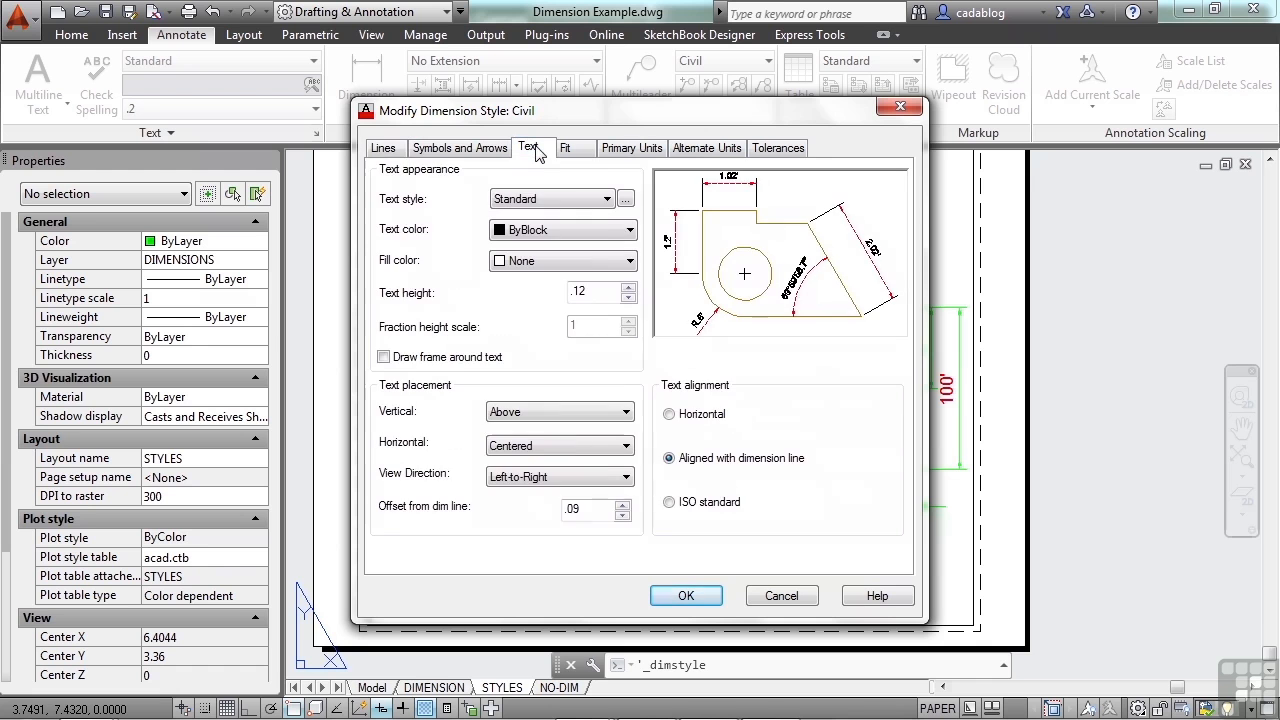
pyautogui.click(381, 152)
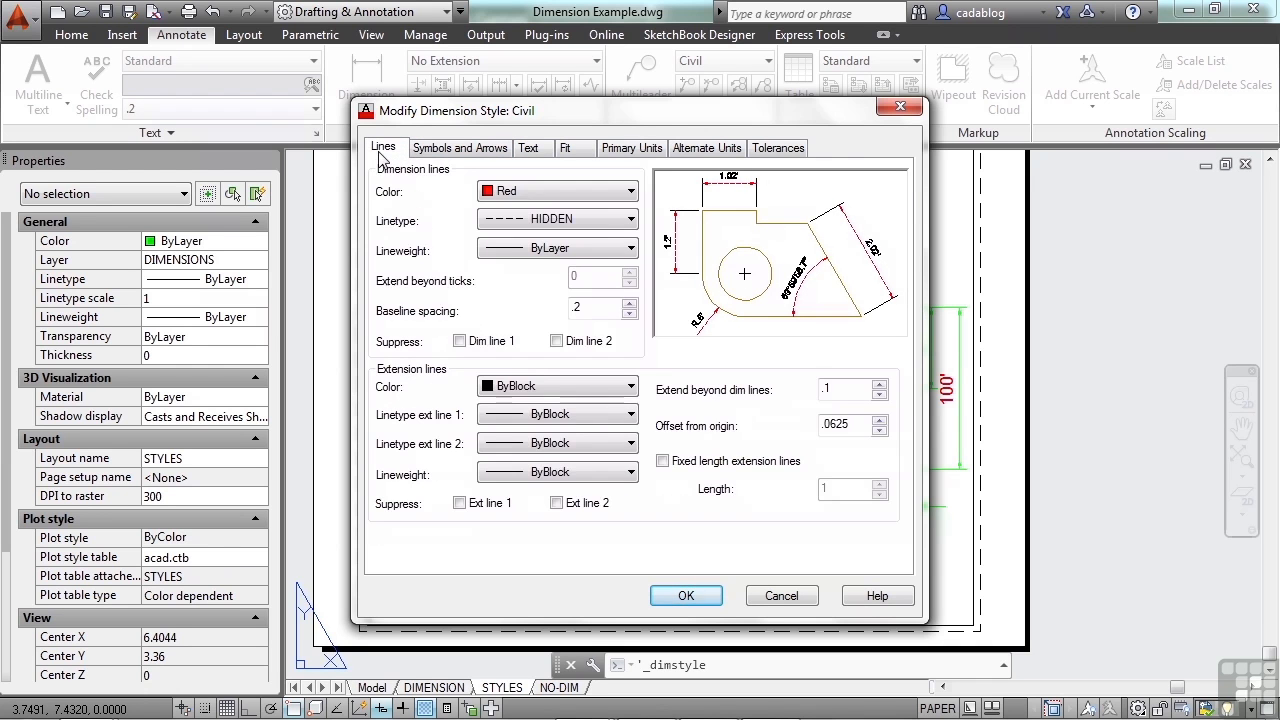
# Set the Civil style's dimension text to the Notes text style with Magenta text color.
pyautogui.click(481, 150)
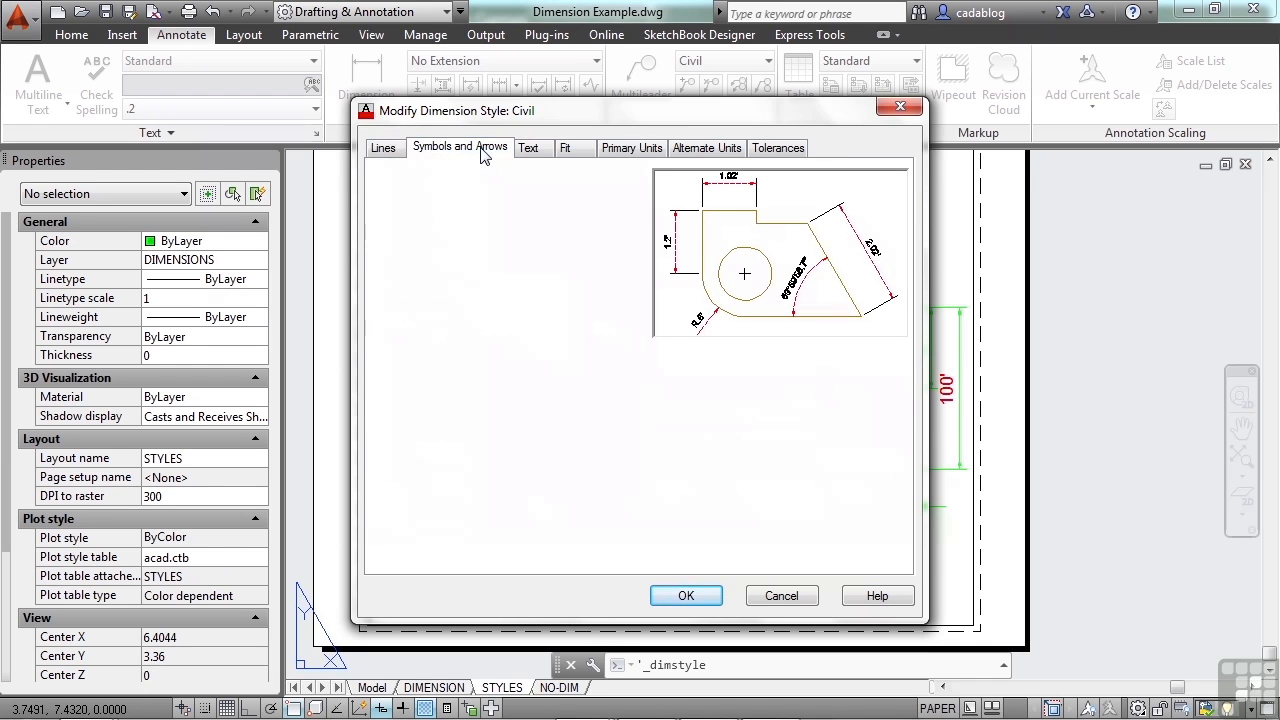
pyautogui.click(537, 152)
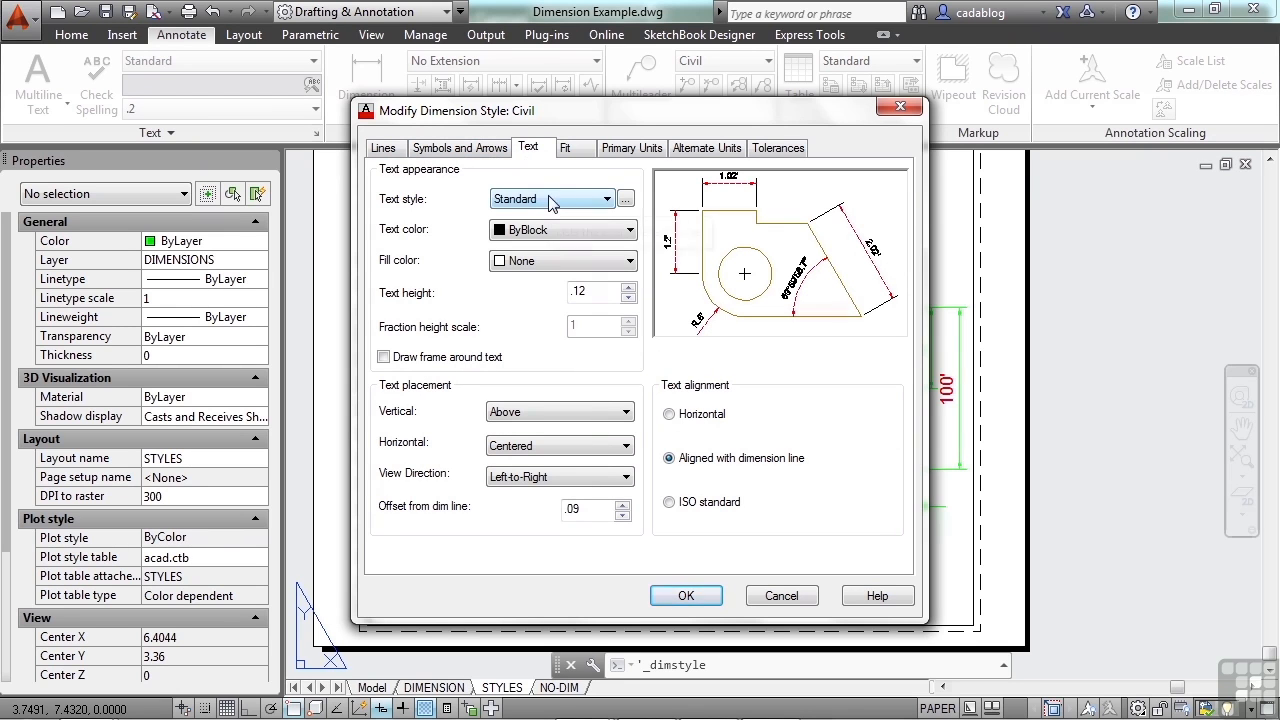
pyautogui.click(608, 200)
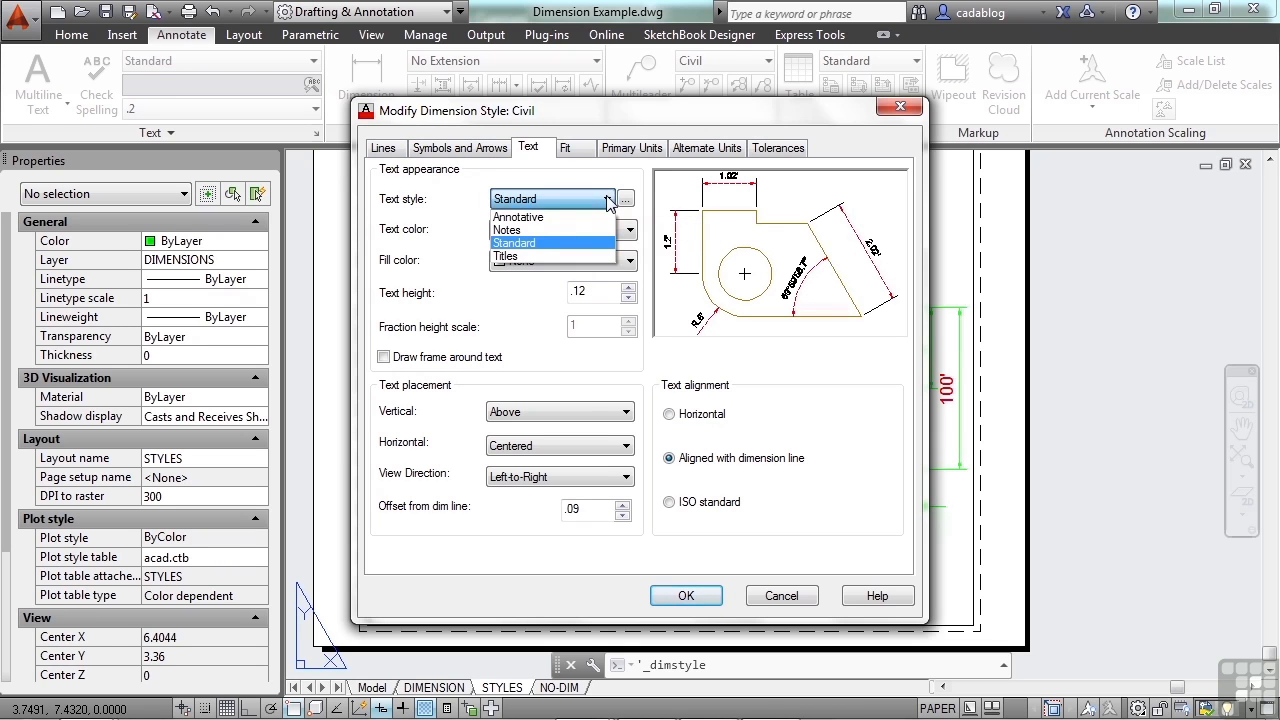
pyautogui.click(530, 230)
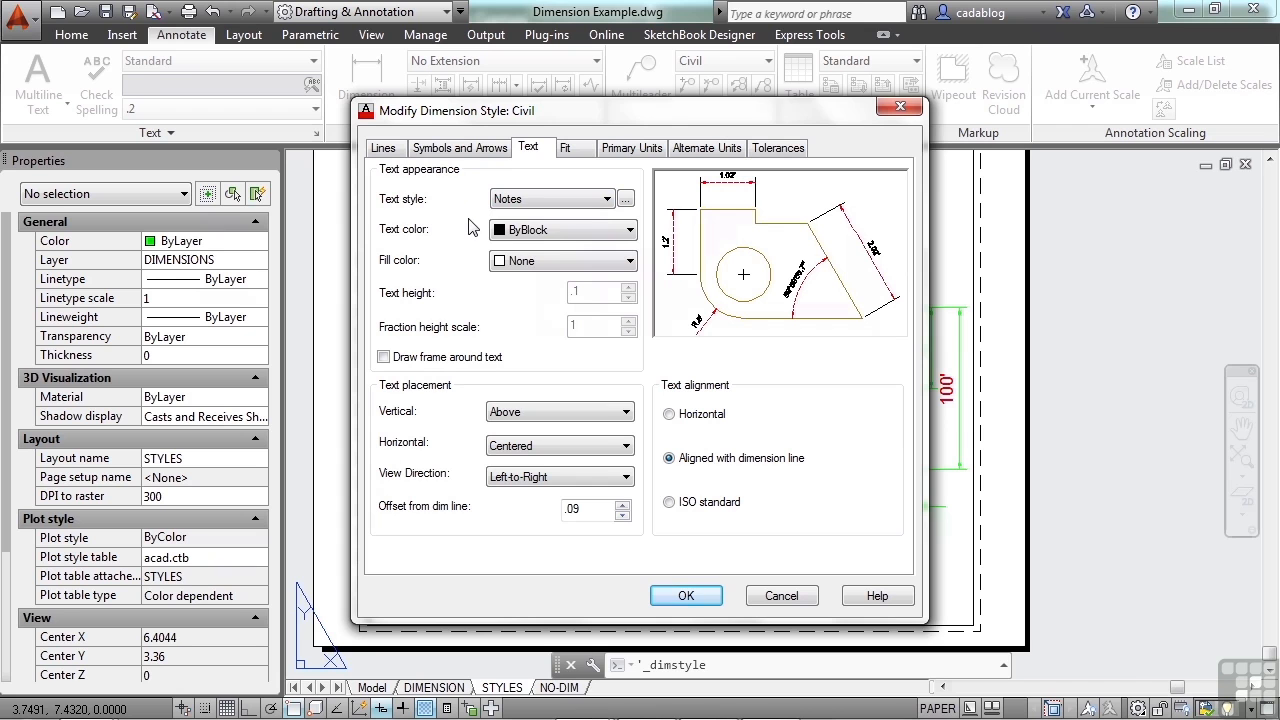
pyautogui.click(562, 236)
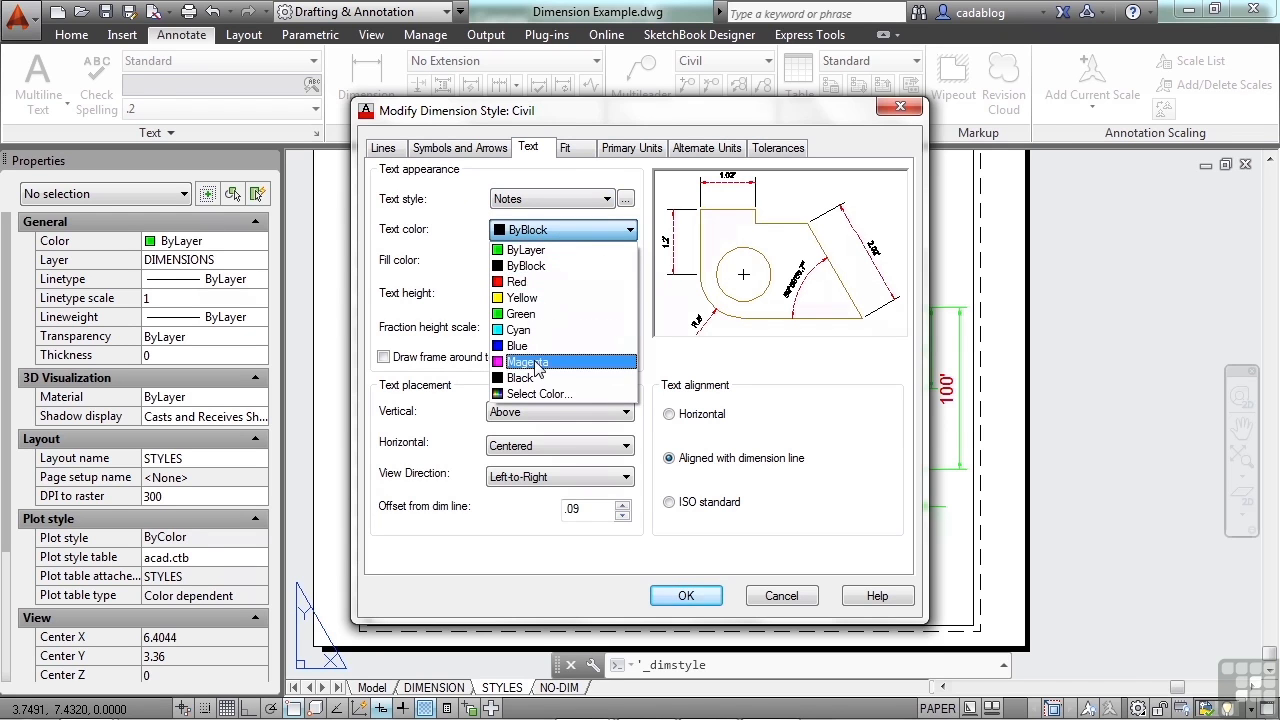
pyautogui.click(536, 362)
# Try a Red fill behind the Civil style's dimension text, and set the fill color to Background instead.
pyautogui.click(558, 261)
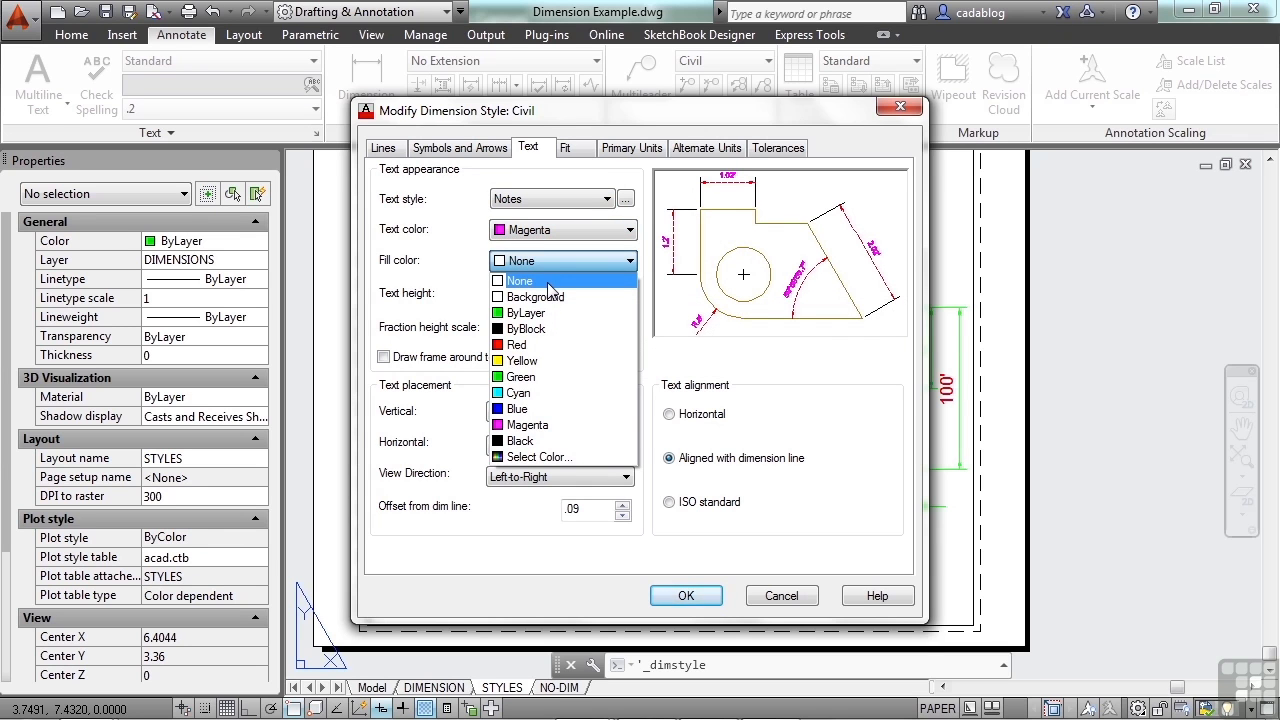
pyautogui.click(553, 344)
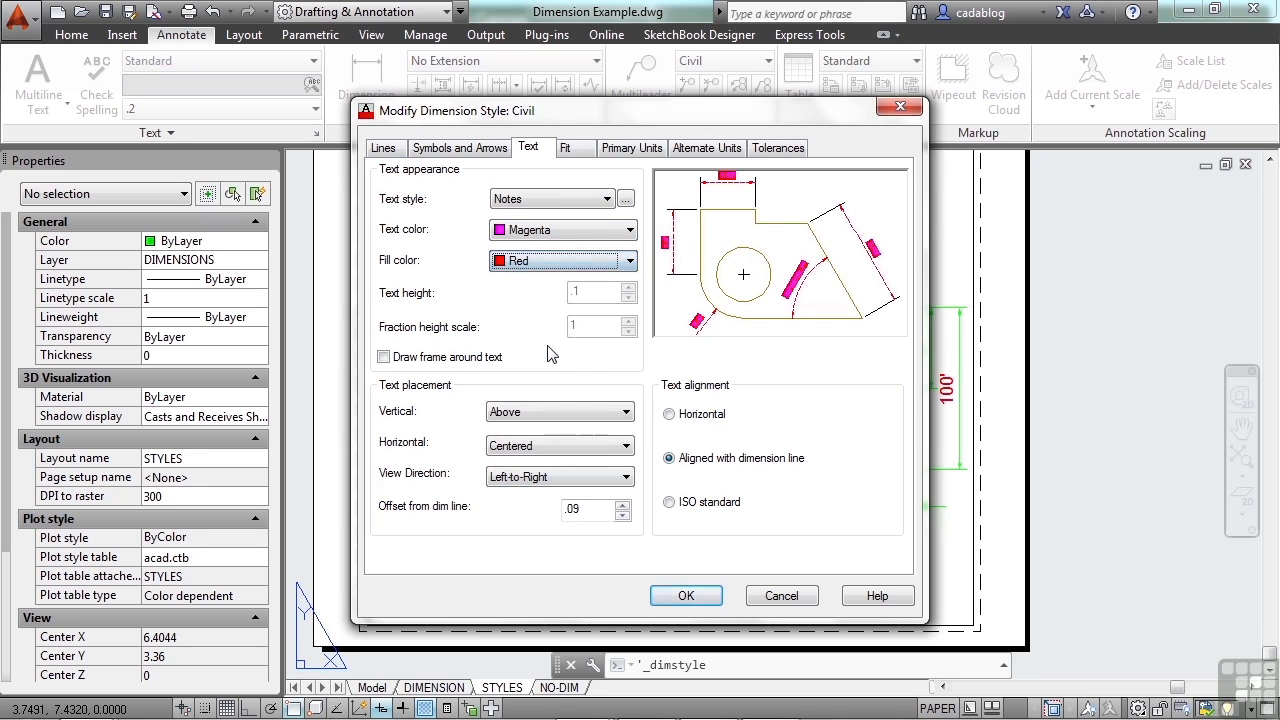
pyautogui.click(628, 262)
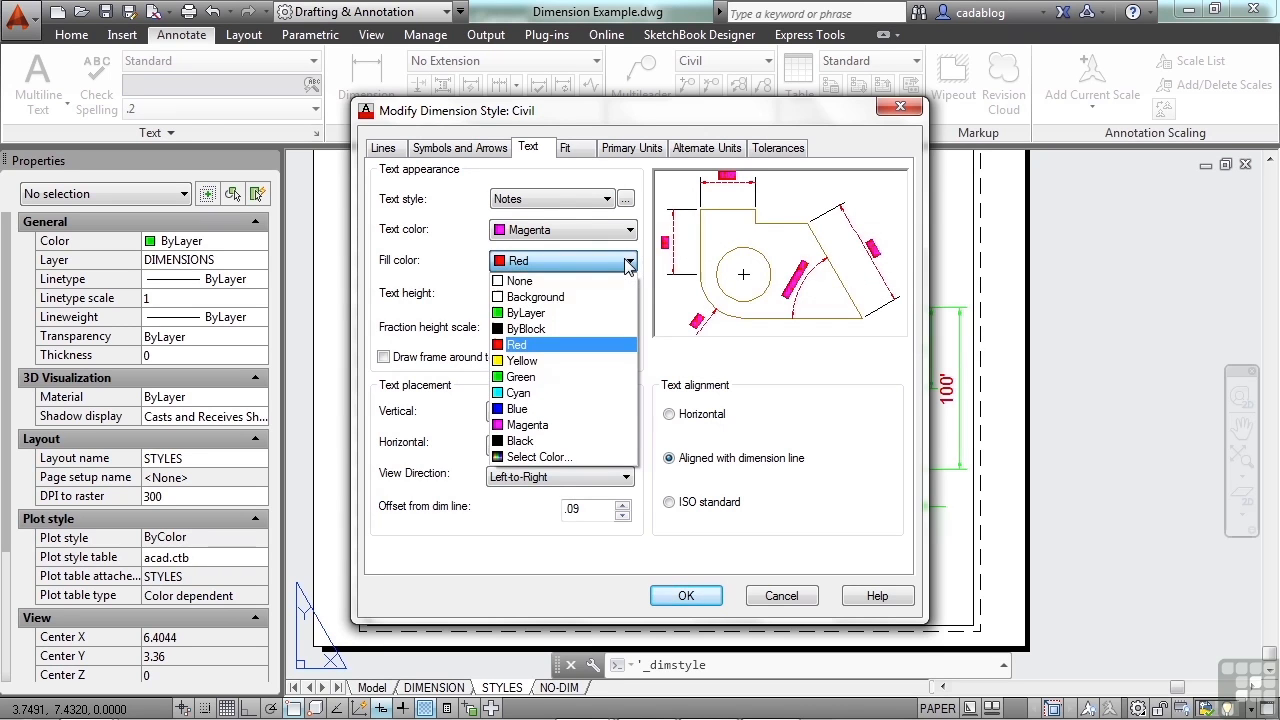
pyautogui.click(533, 298)
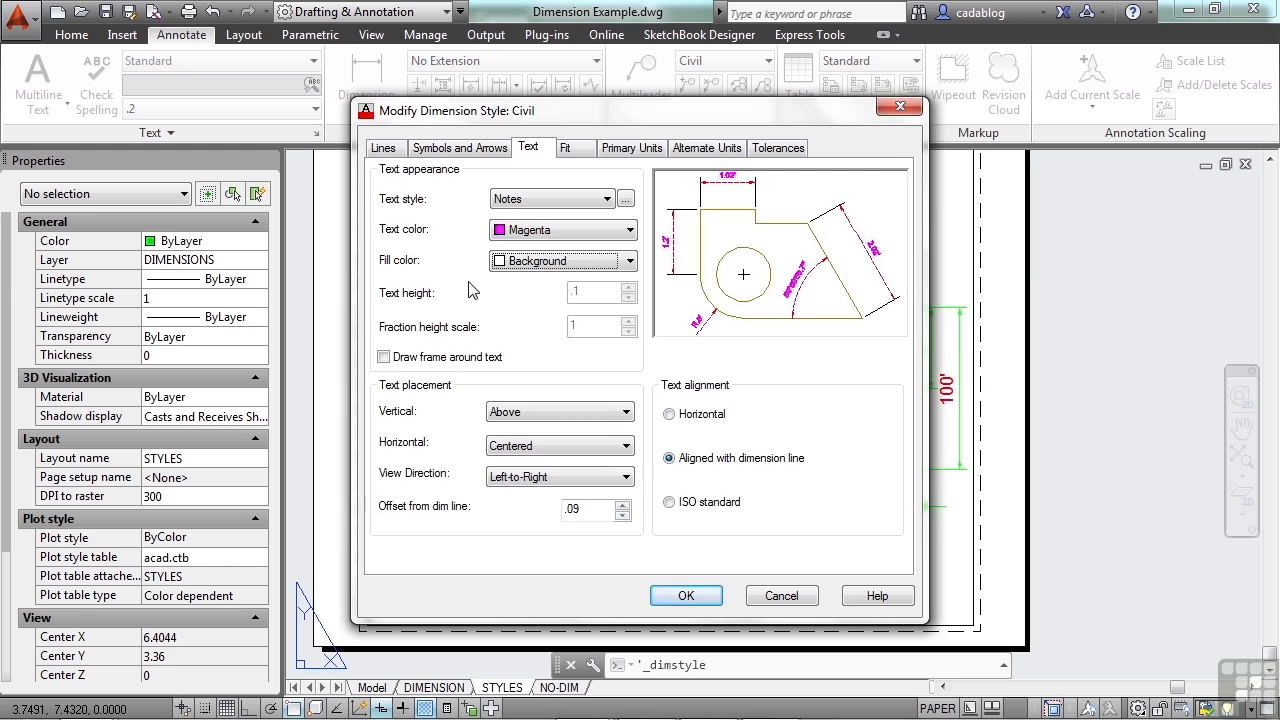
pyautogui.click(627, 261)
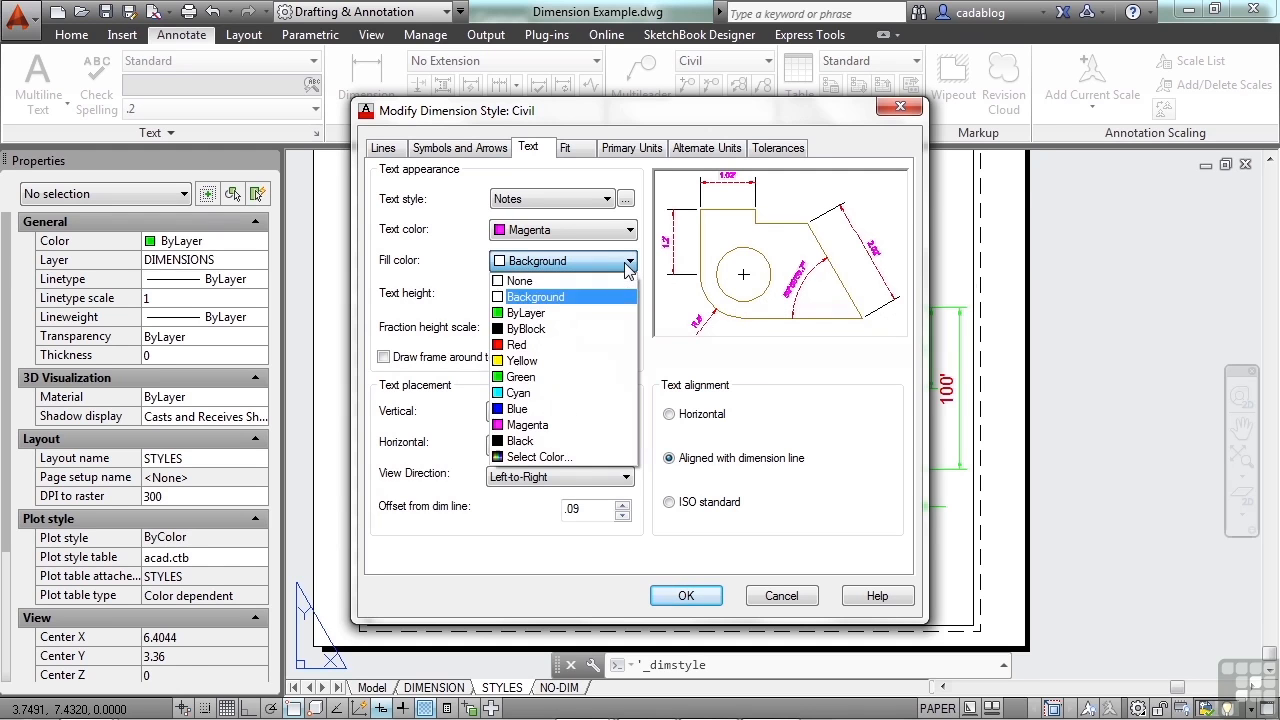
pyautogui.click(563, 298)
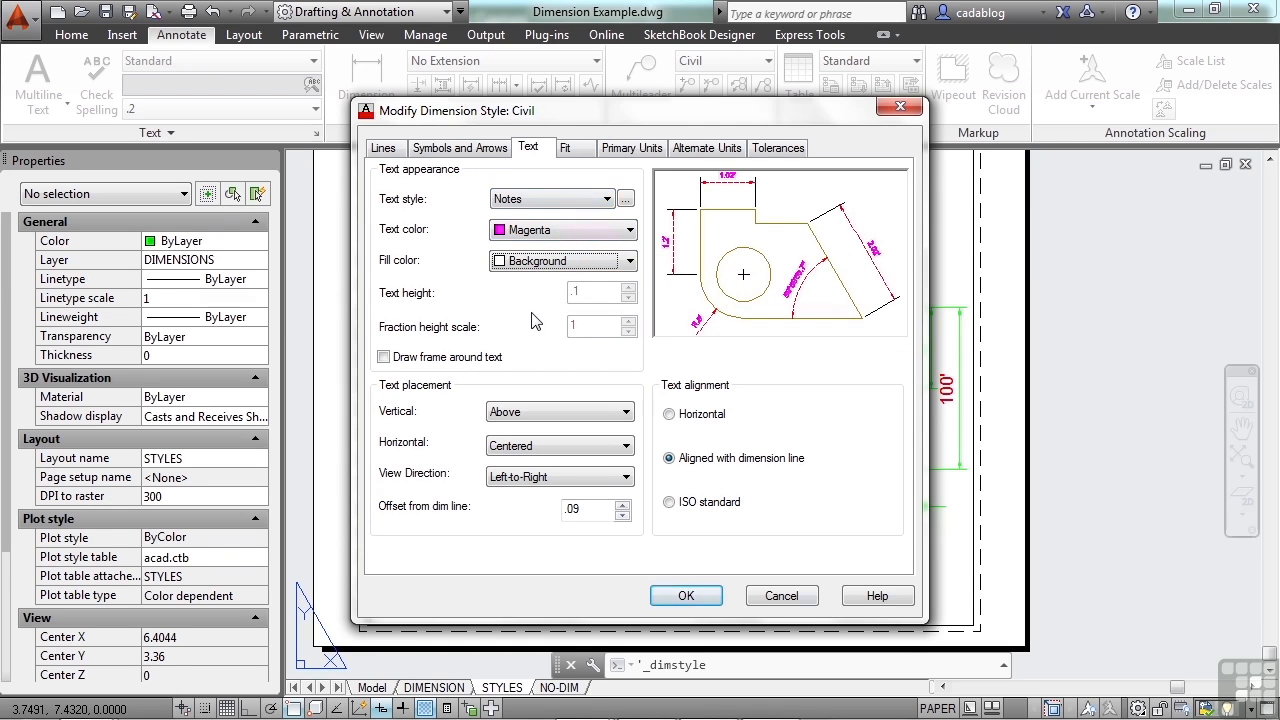
# Try a frame around the Civil style's text and horizontal text alignment, and restore no frame and alignment with the dimension line.
pyautogui.click(384, 357)
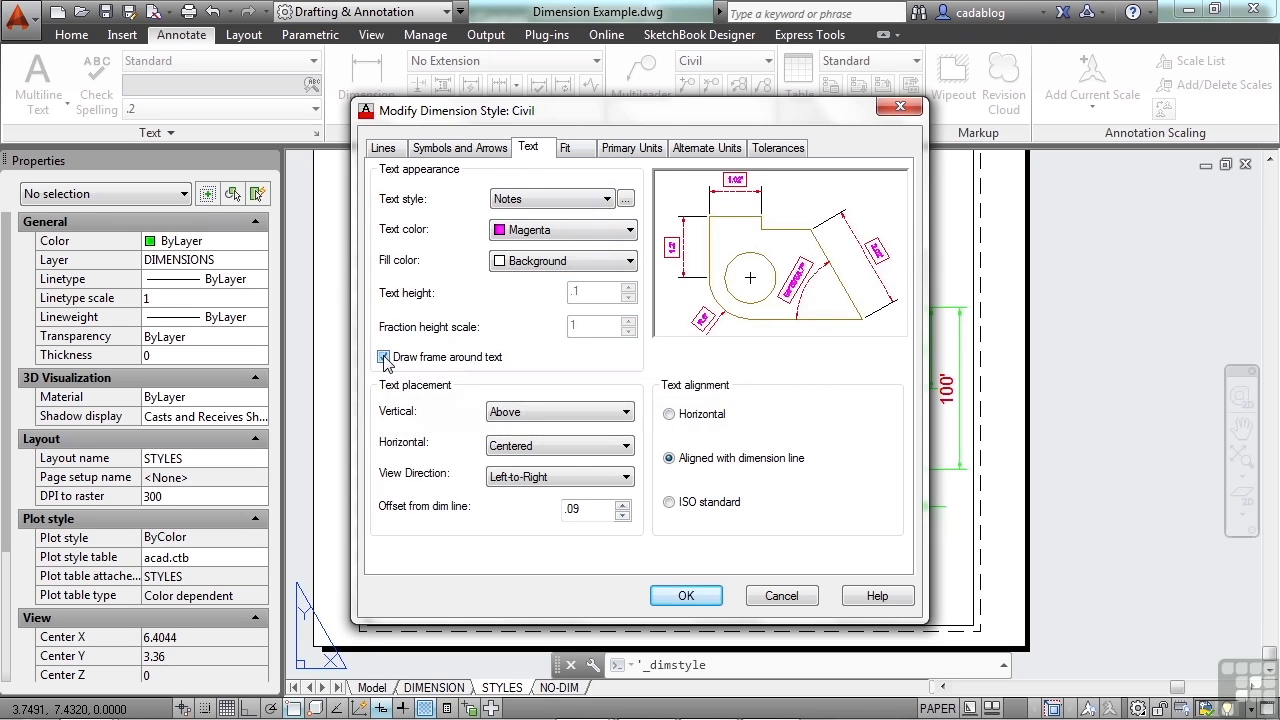
pyautogui.click(384, 357)
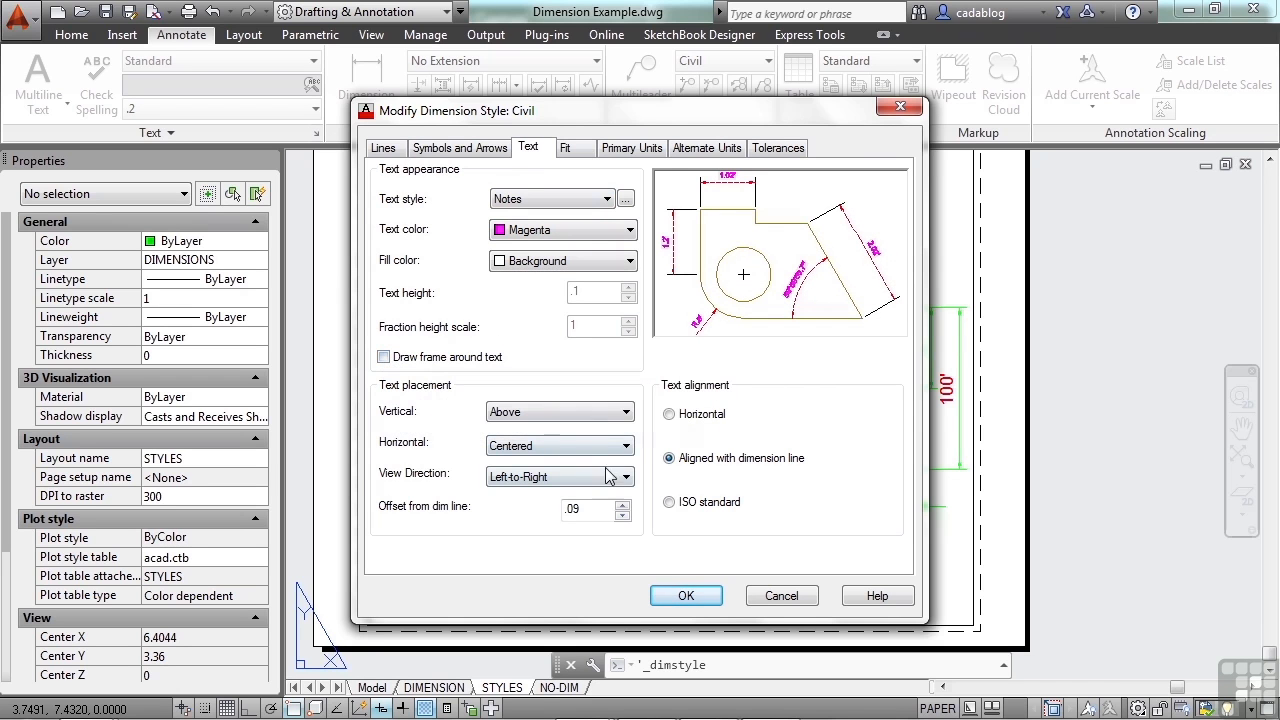
pyautogui.click(699, 414)
pyautogui.click(670, 459)
# Try the Over Ext Line 1 horizontal text placement in the Civil style, and set it back to Centered.
pyautogui.click(573, 446)
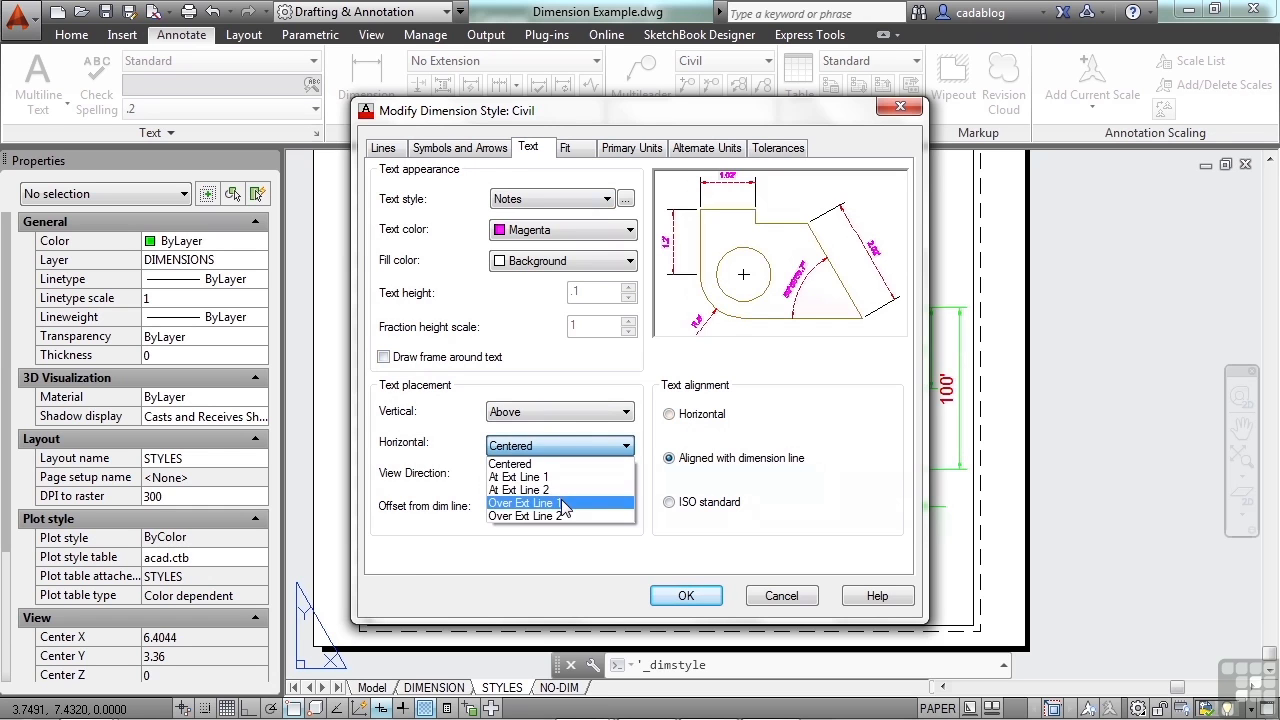
pyautogui.click(563, 503)
pyautogui.click(617, 452)
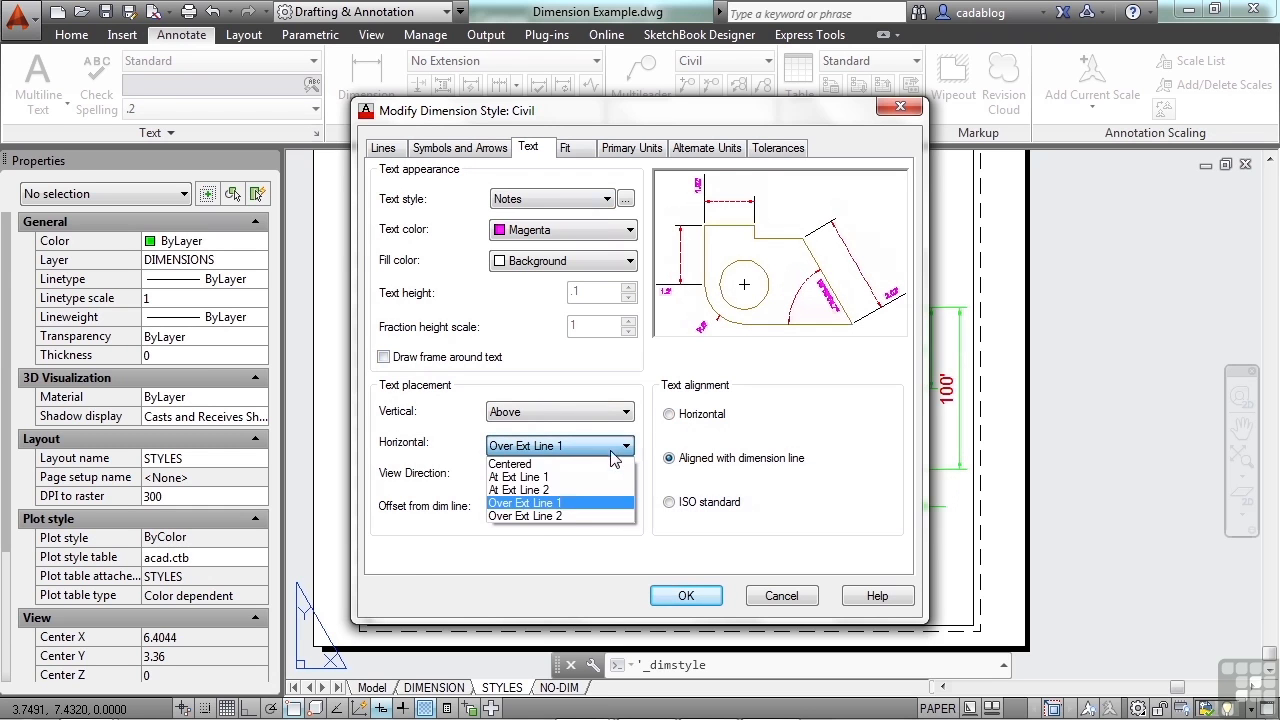
pyautogui.click(595, 467)
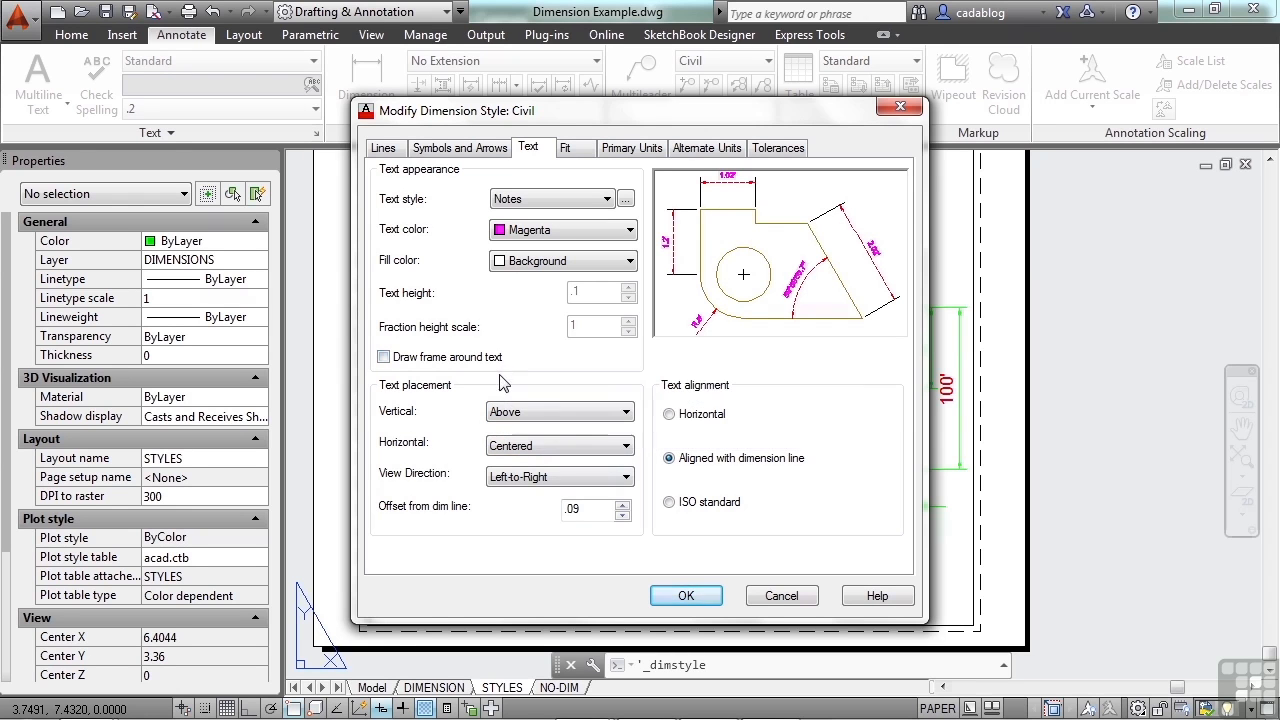
# Set the Civil style's linear primary units to Architectural with 0'-0 1/16" precision and the Diagonal fraction format.
pyautogui.click(625, 150)
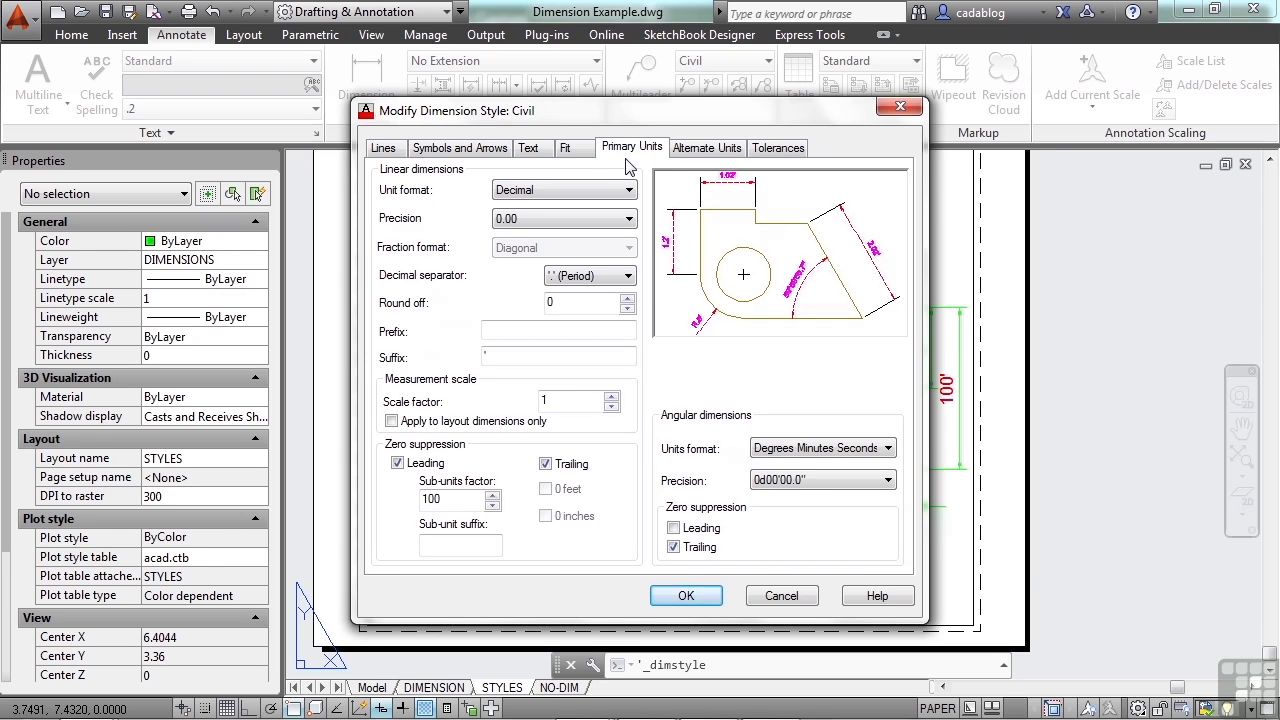
pyautogui.click(628, 190)
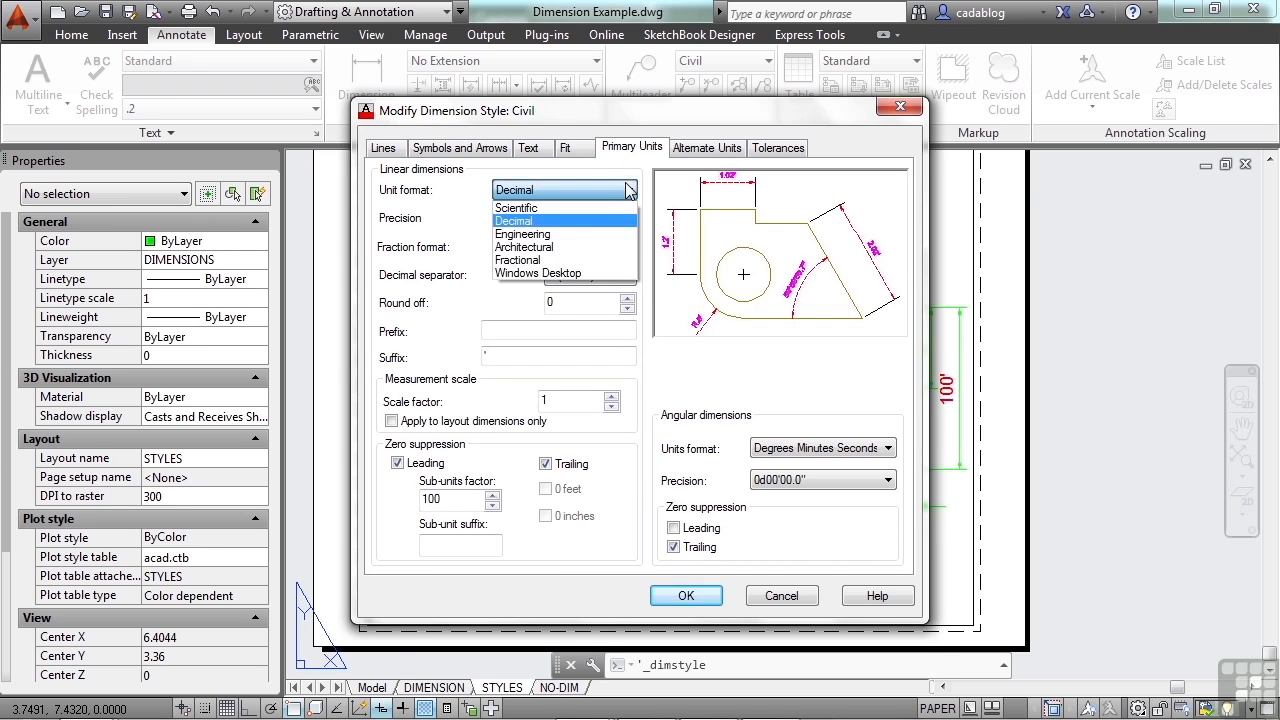
pyautogui.click(541, 247)
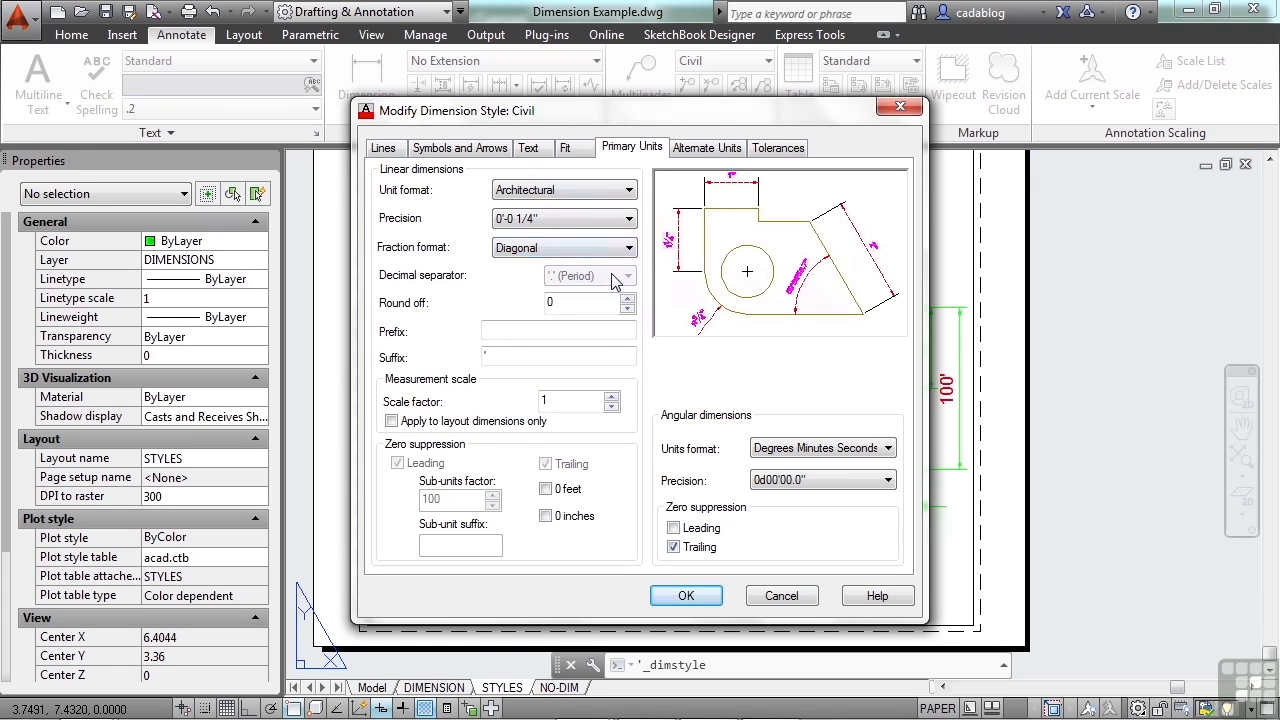
pyautogui.click(628, 218)
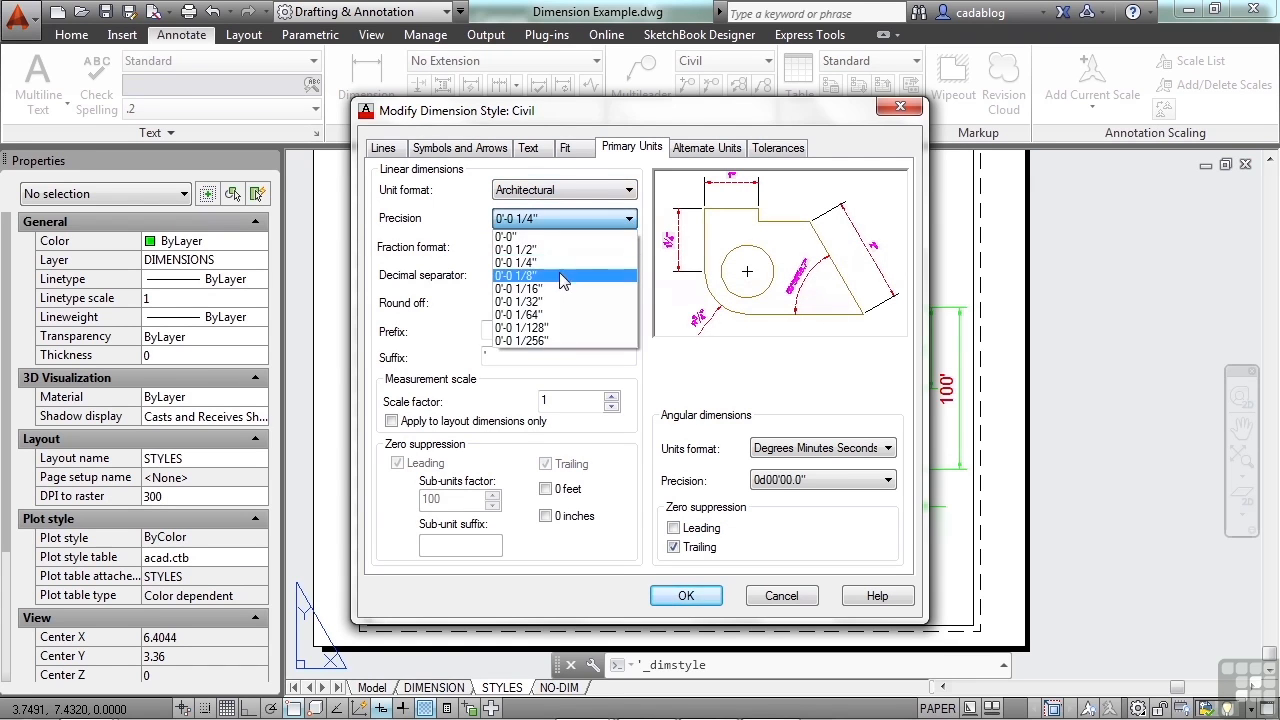
pyautogui.click(558, 291)
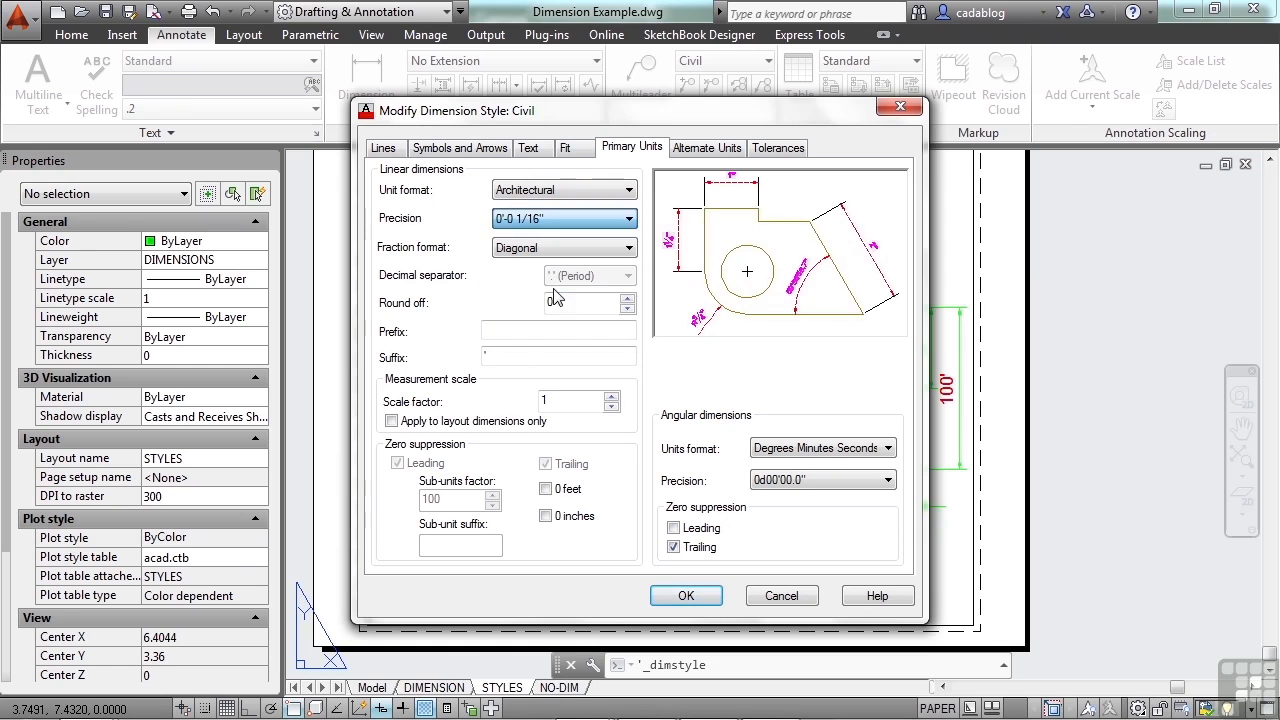
pyautogui.click(627, 248)
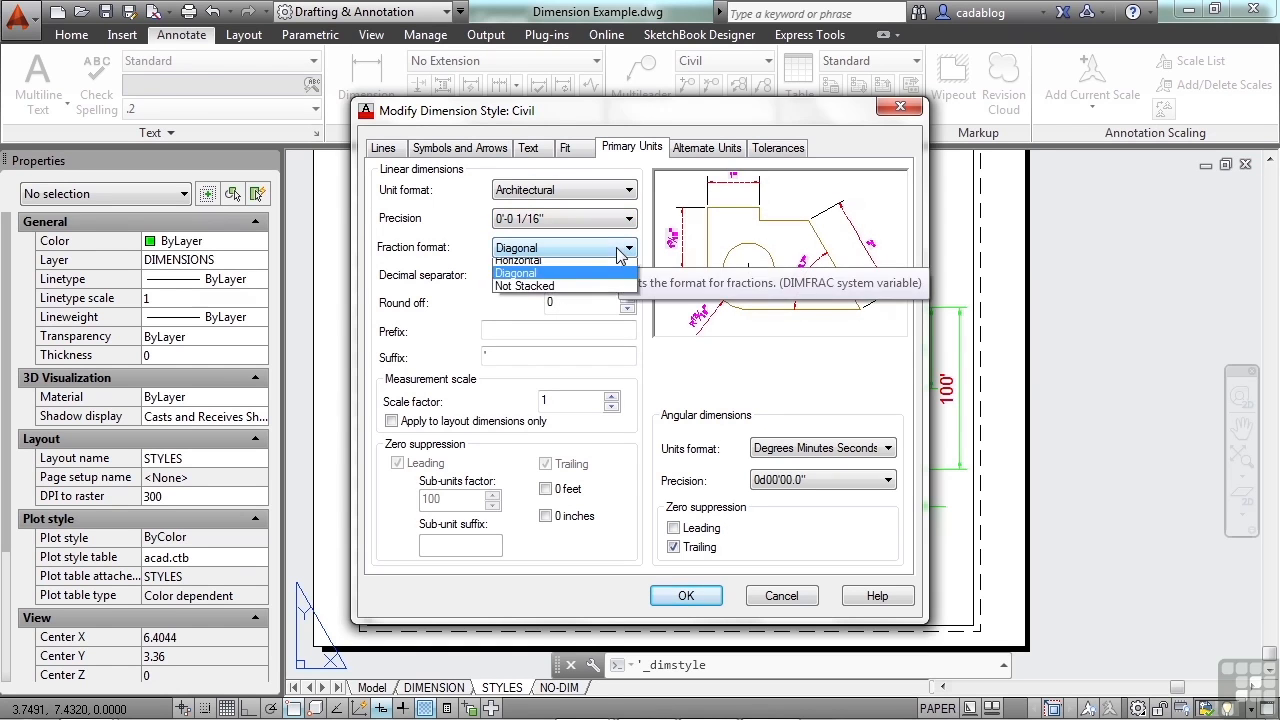
pyautogui.click(561, 281)
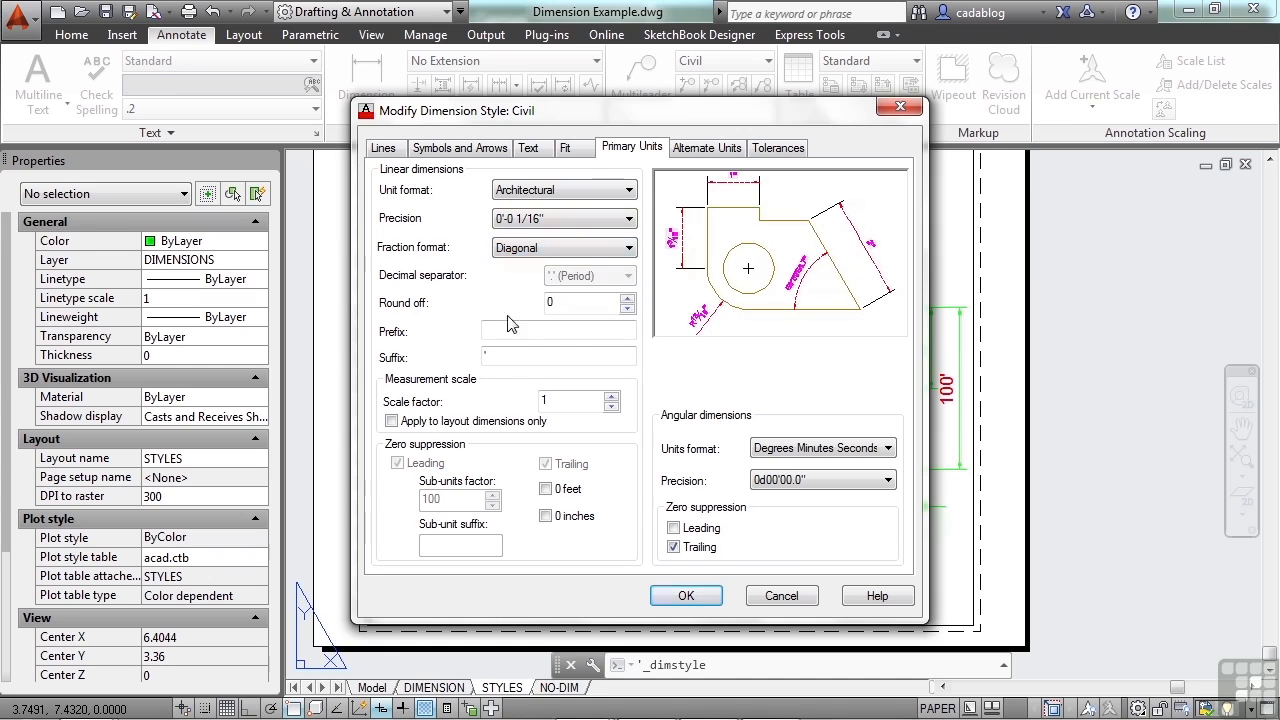
# Add the prefix BCB to the Civil style's linear dimensions and set their unit format to Decimal.
pyautogui.click(546, 334)
pyautogui.write('BCB')
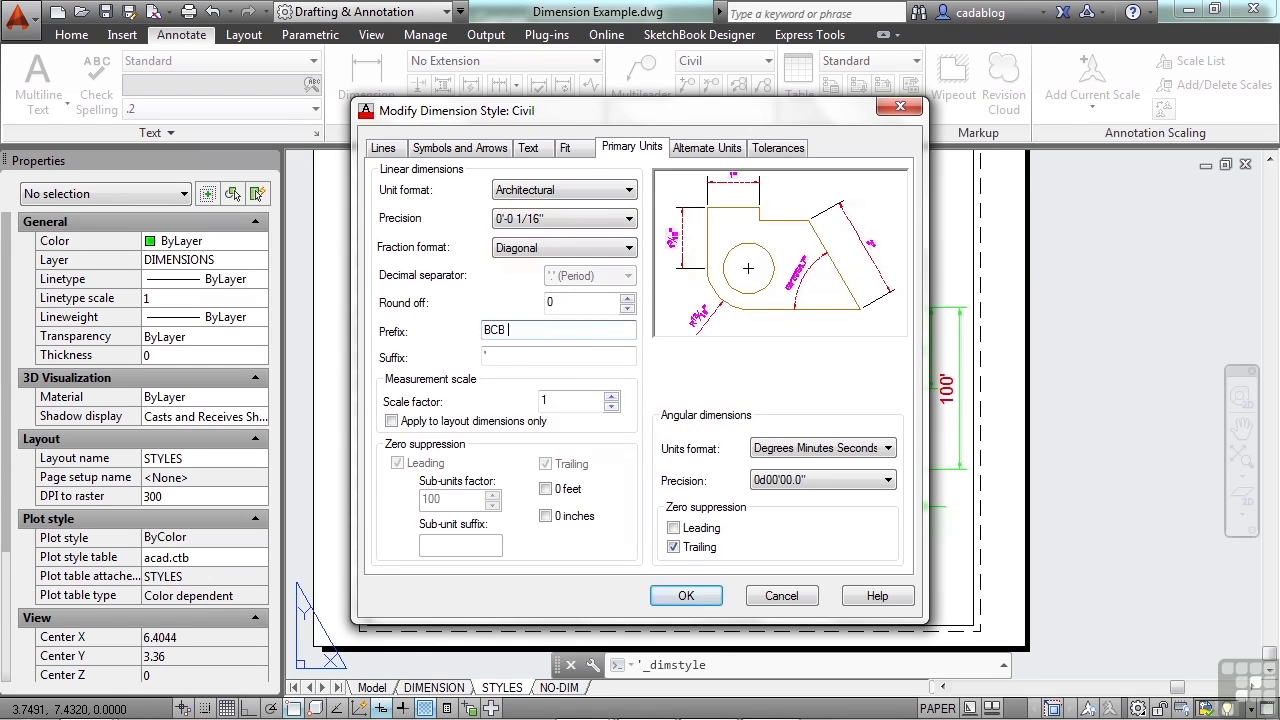
pyautogui.click(533, 355)
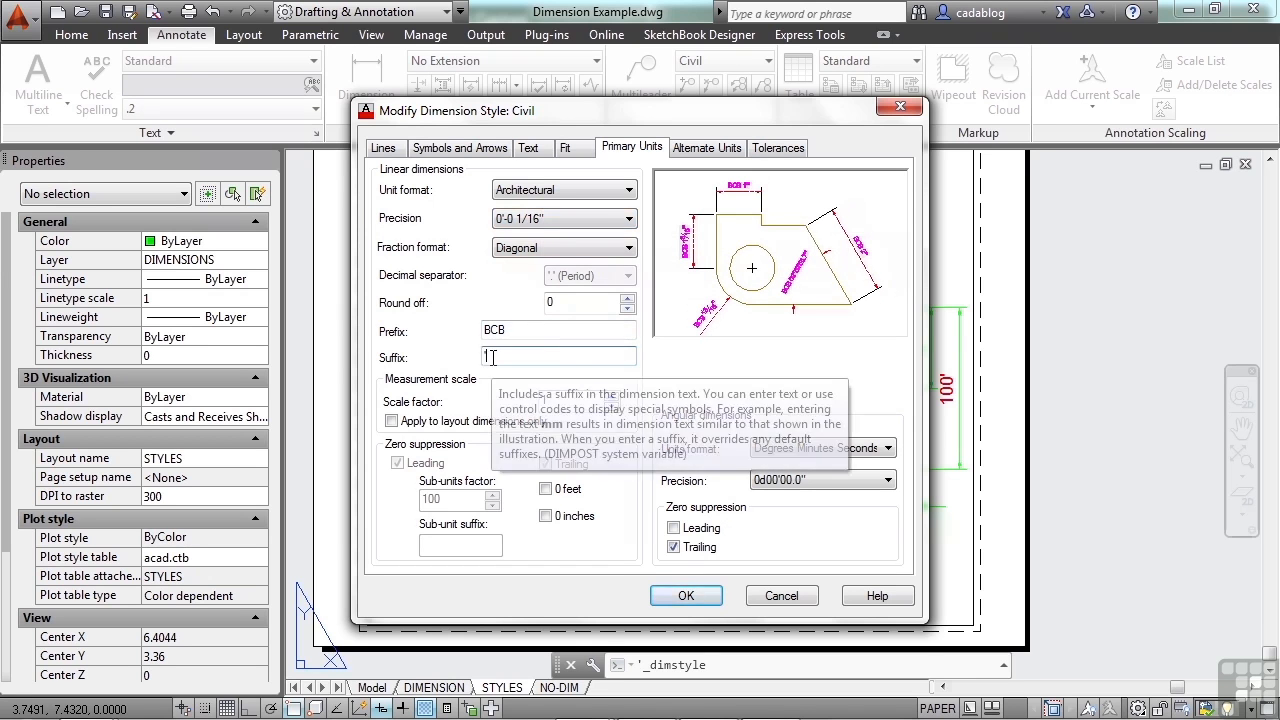
pyautogui.click(568, 192)
pyautogui.click(557, 222)
# Set the Civil style's linear dimension suffix to mm, accept the style changes and close the Dimension Style Manager.
pyautogui.click(508, 357)
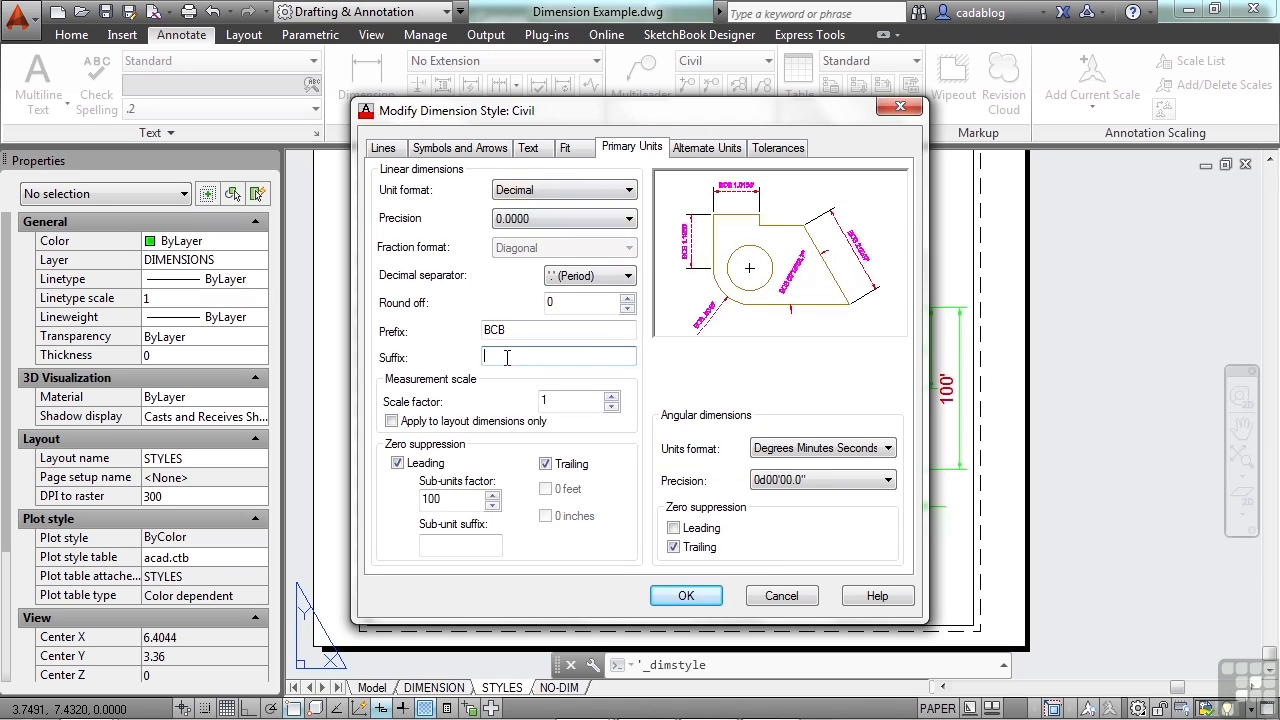
pyautogui.press('capslock')
pyautogui.write('mm')
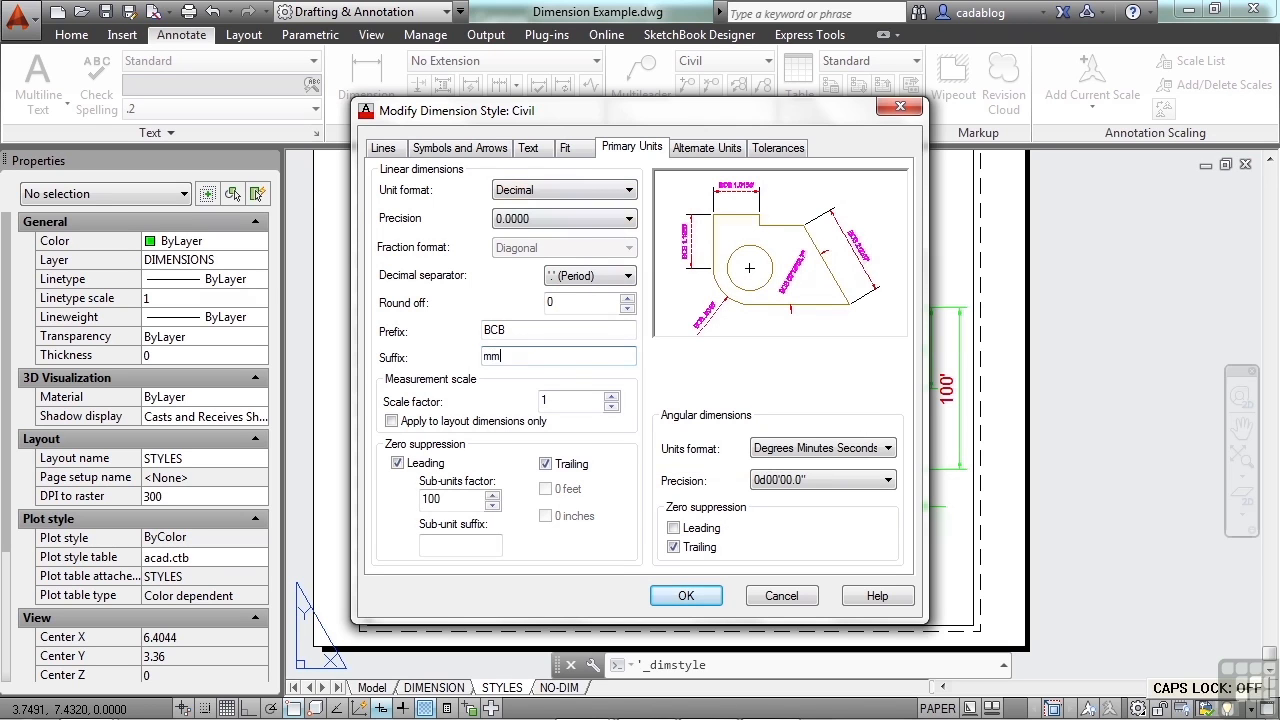
pyautogui.press('Tab')
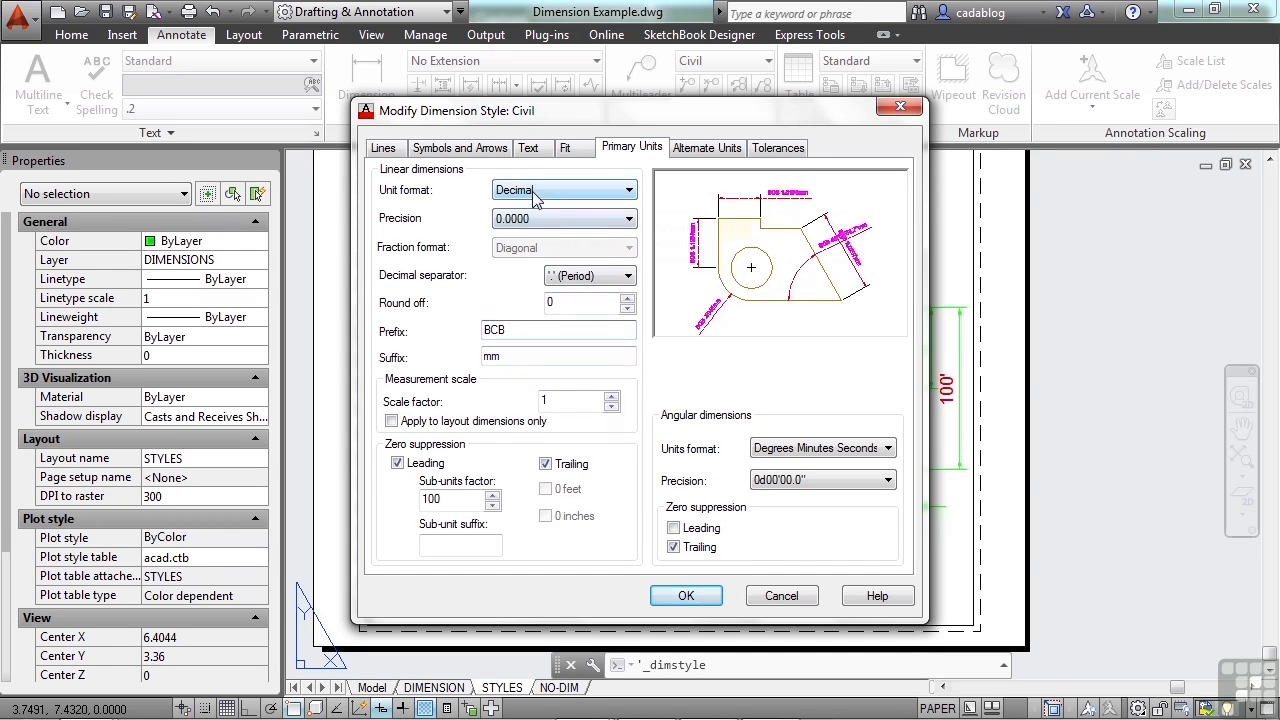
pyautogui.click(588, 331)
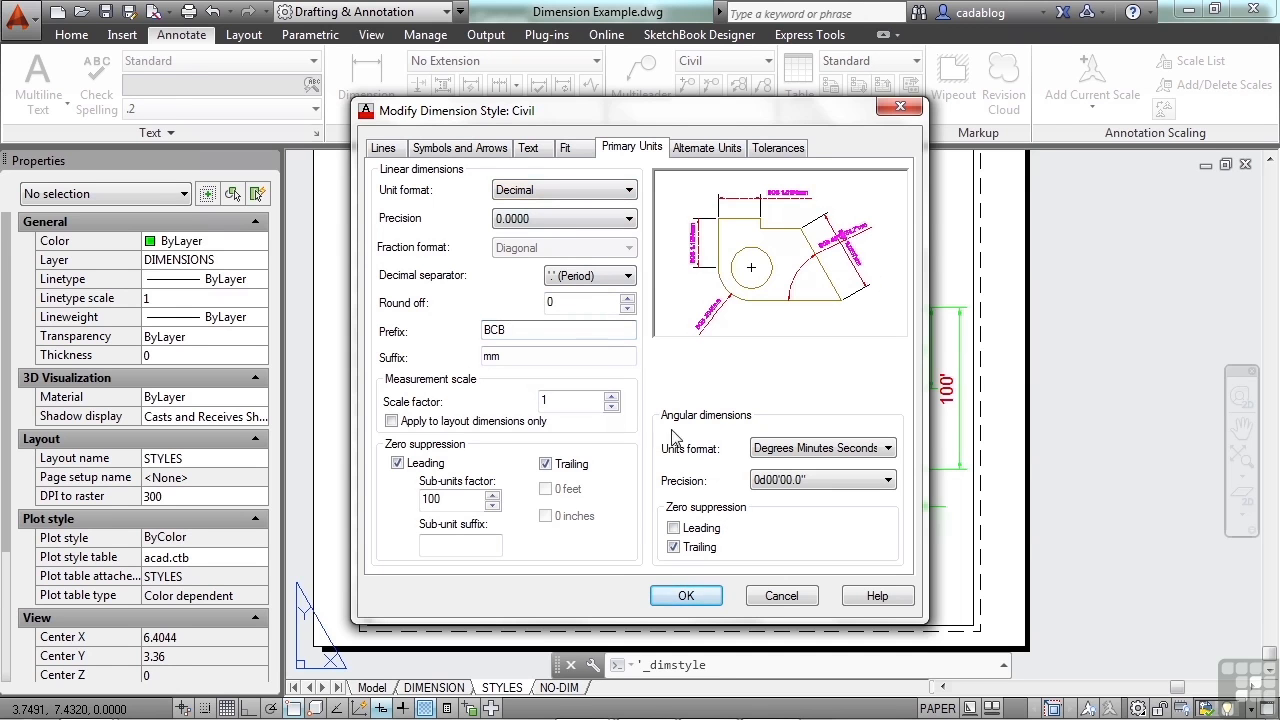
pyautogui.click(712, 597)
pyautogui.click(760, 520)
# Match the properties of the BCB 200mm dimension above the part's top edge onto the two 200' dimensions directly above it.
pyautogui.scroll(6, 622, 460)
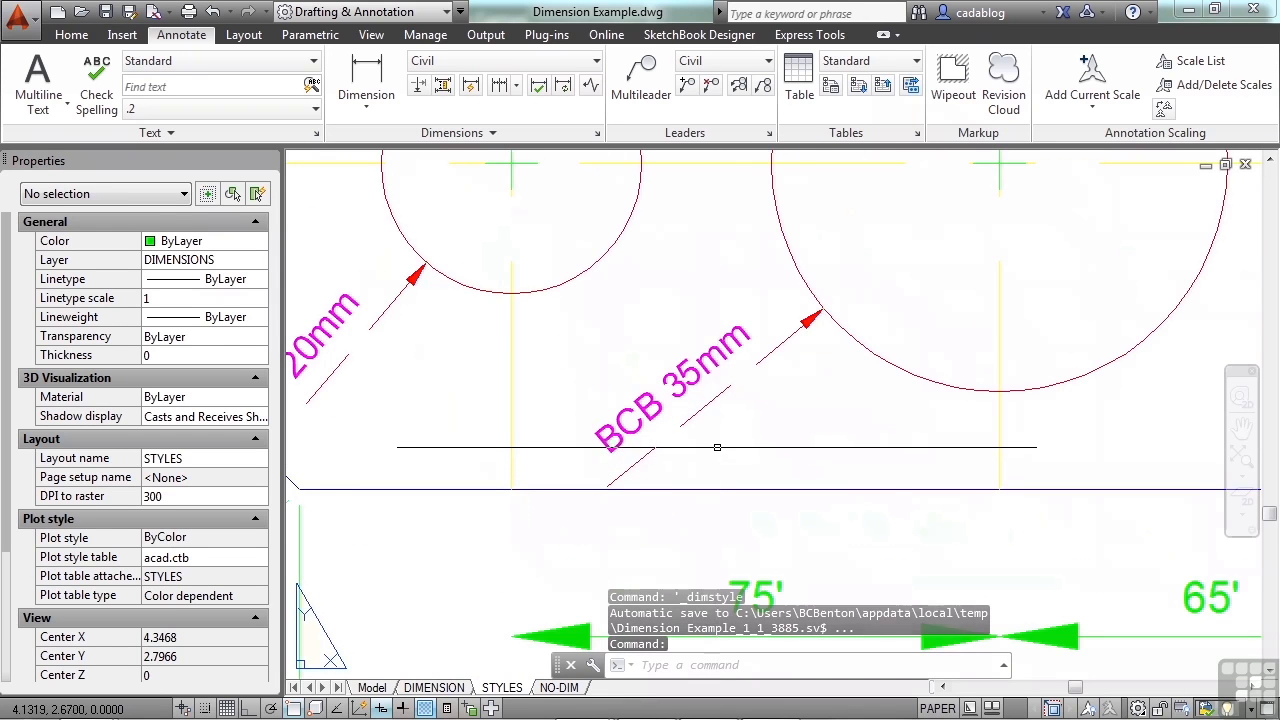
pyautogui.scroll(-2, 717, 448)
pyautogui.scroll(-2, 519, 435)
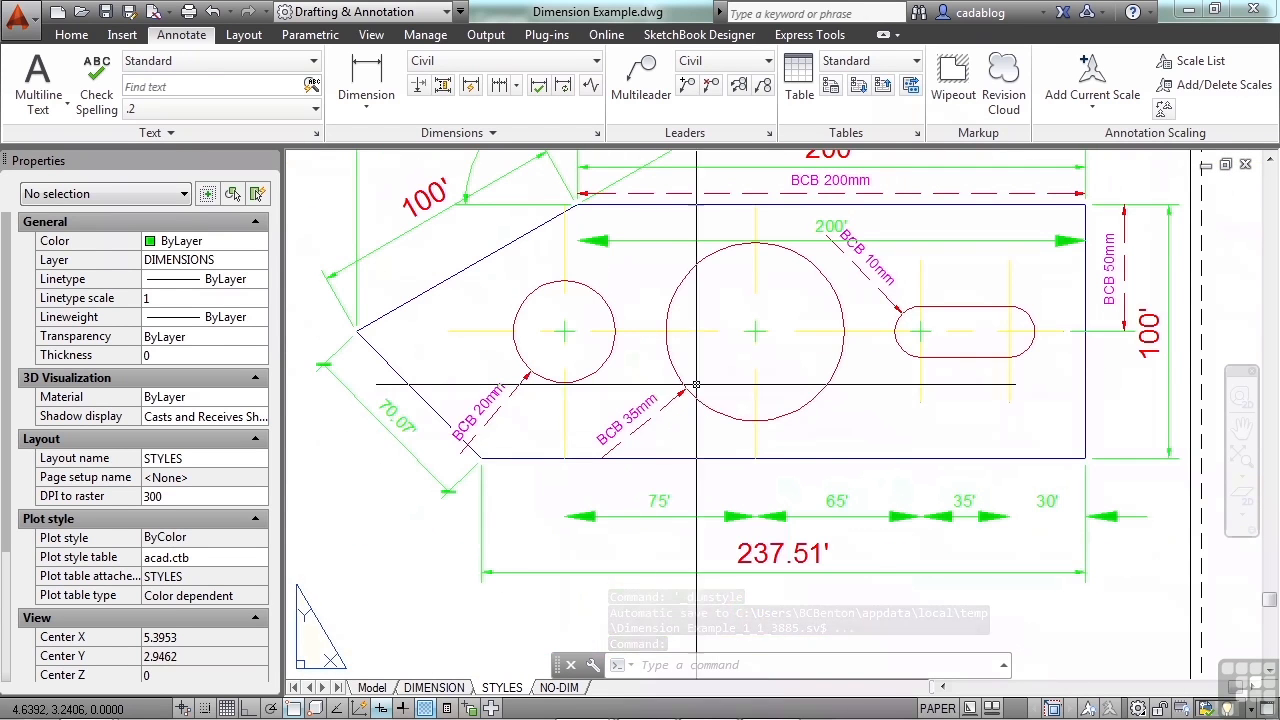
pyautogui.moveTo(876, 314); pyautogui.dragTo(793, 381, button='middle')
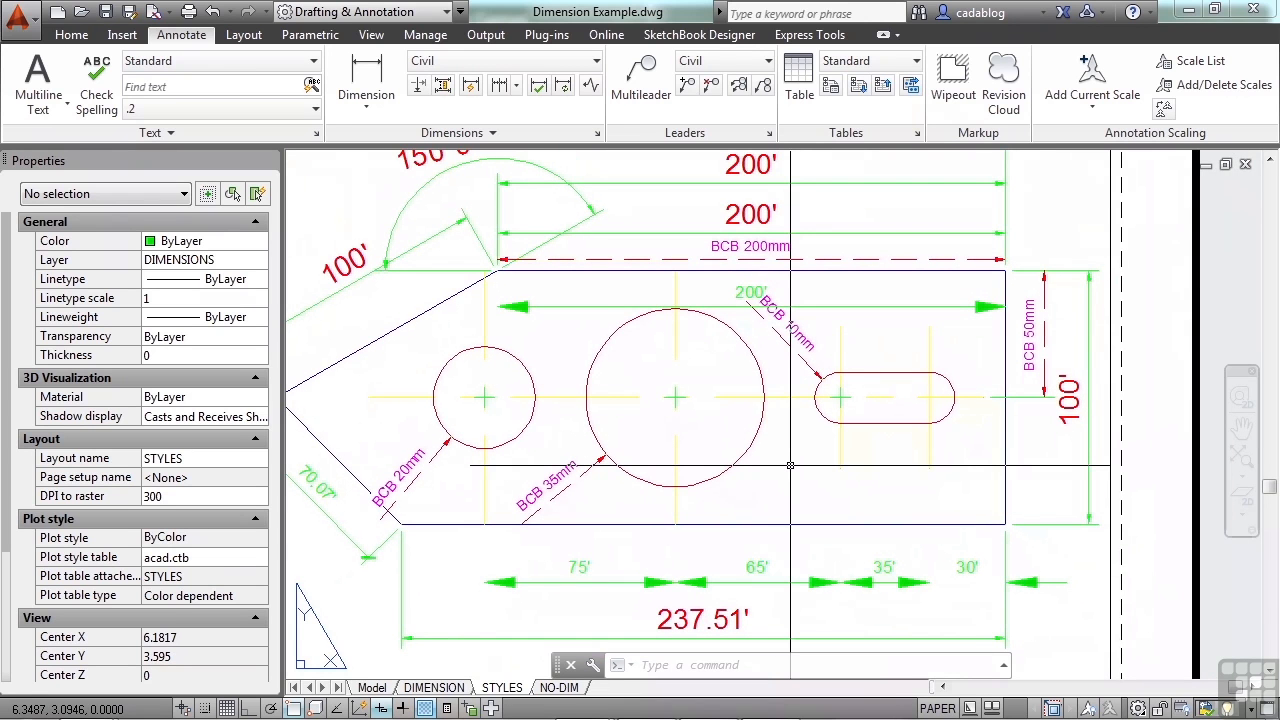
pyautogui.scroll(-3, 788, 460)
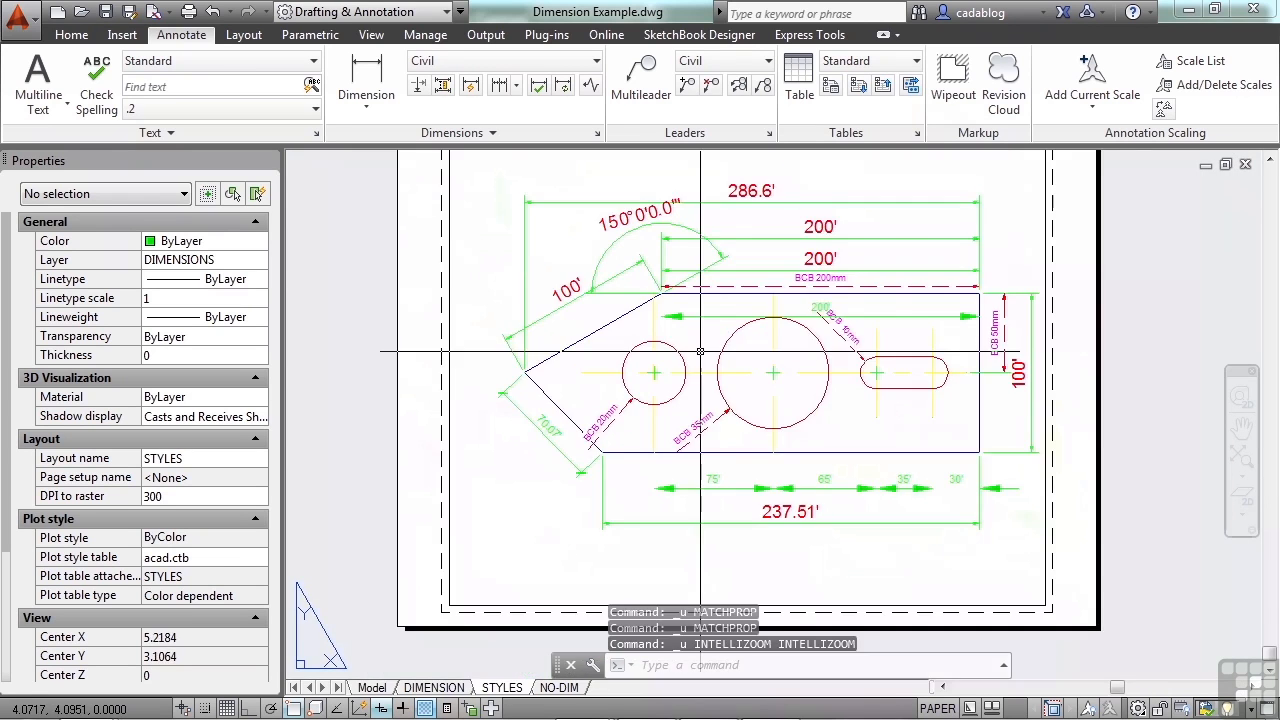
pyautogui.write('MA')
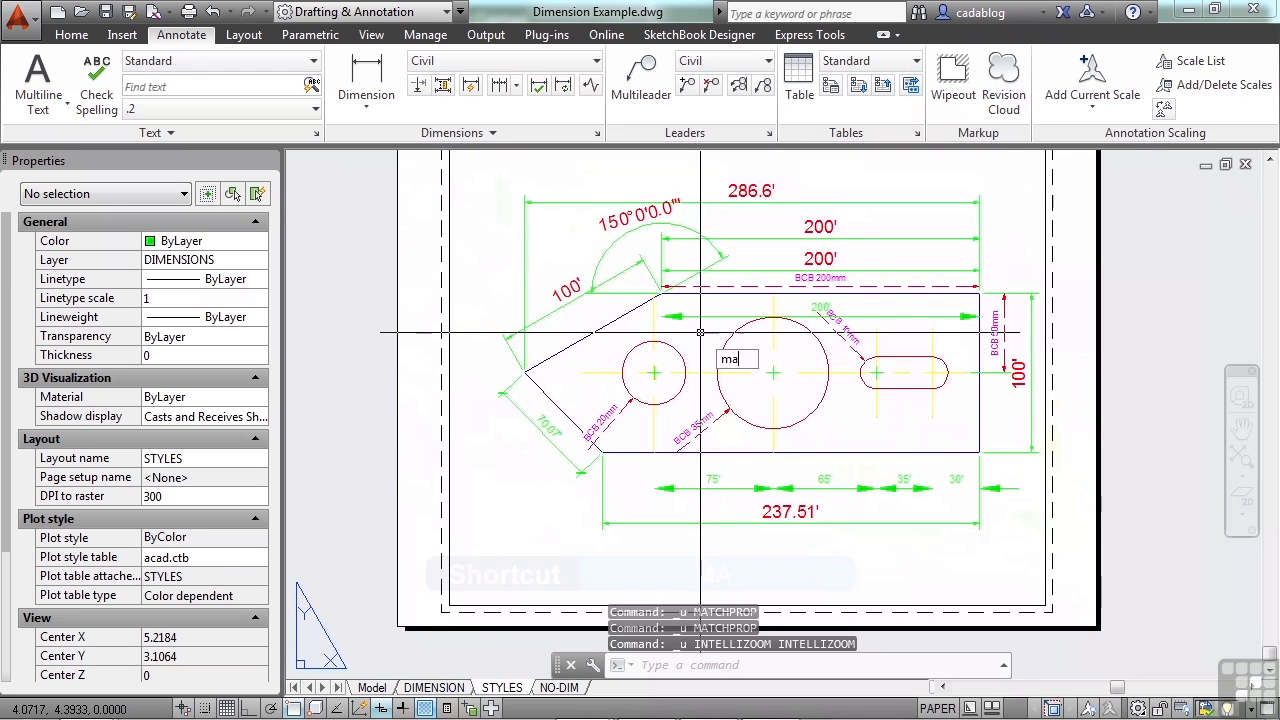
pyautogui.press('Return')
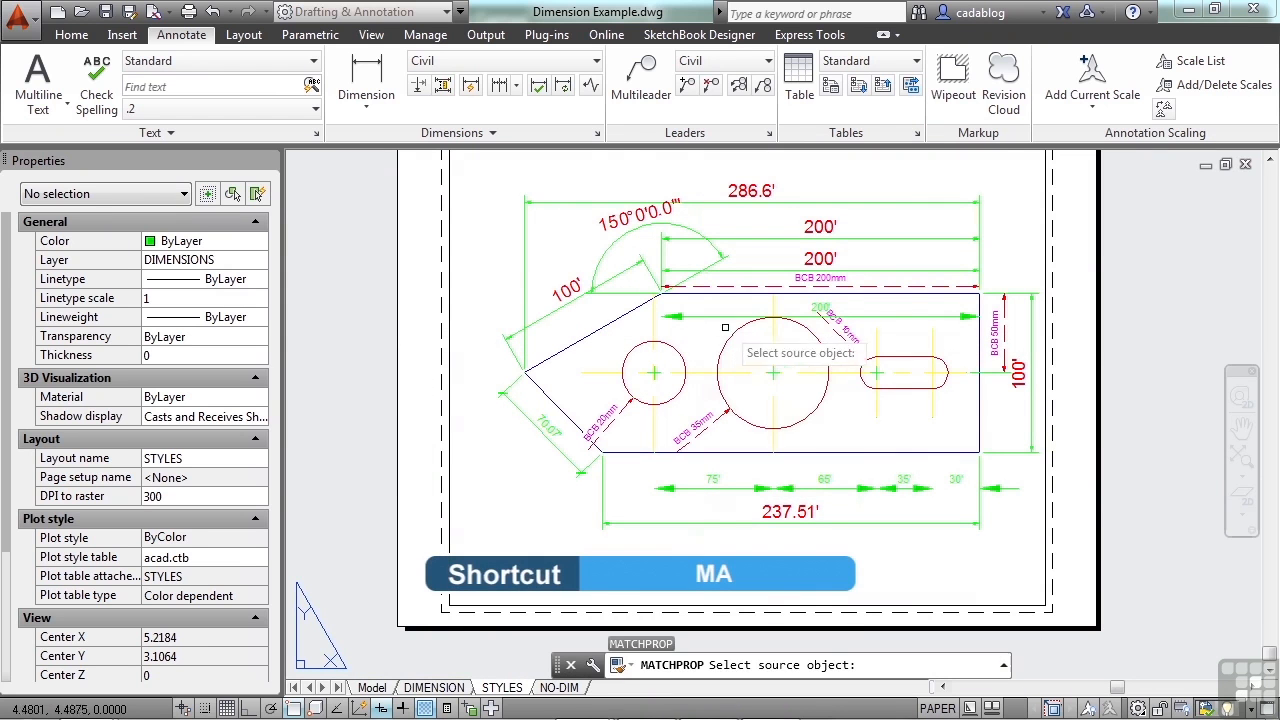
pyautogui.click(752, 288)
pyautogui.scroll(2, 756, 293)
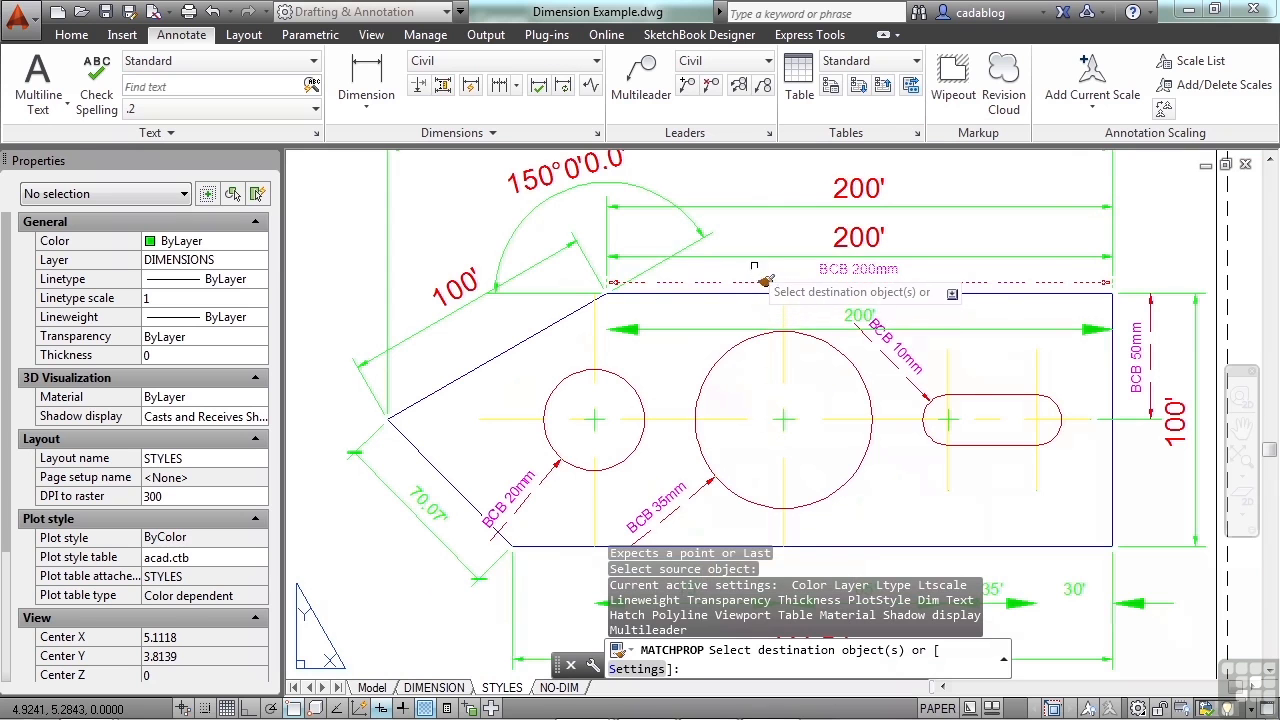
pyautogui.click(756, 252)
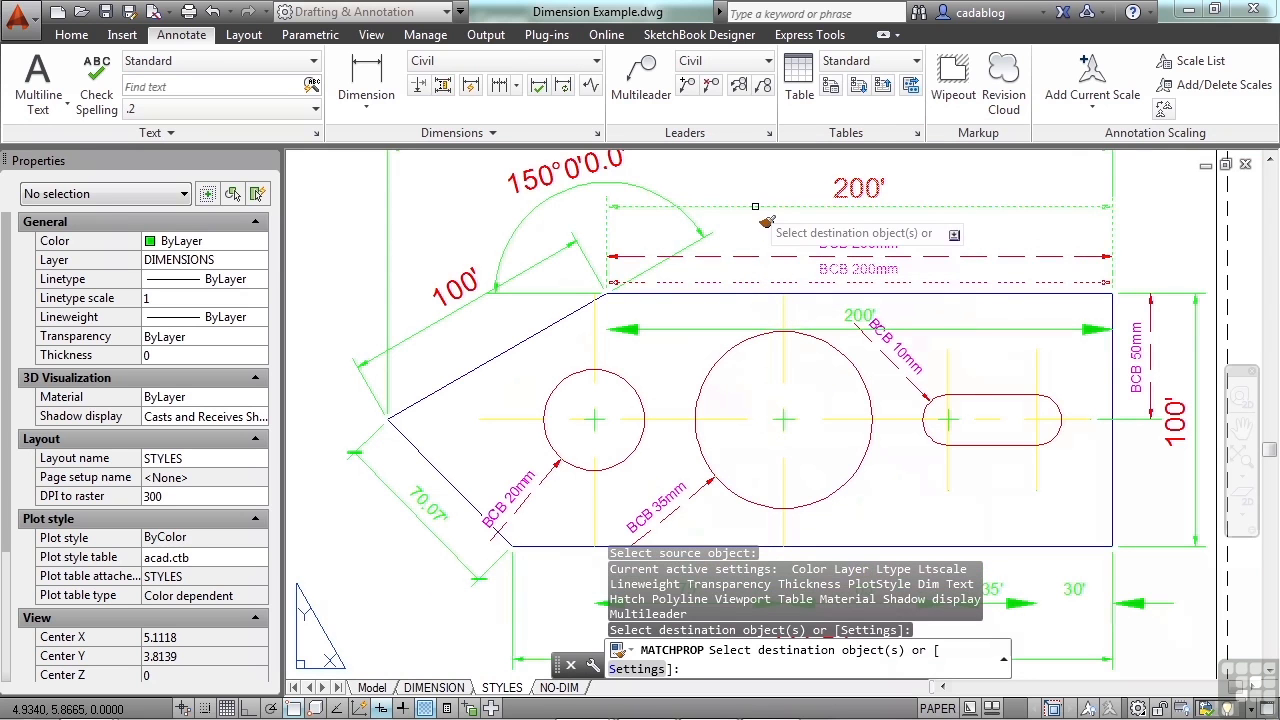
pyautogui.click(755, 206)
pyautogui.press('Return')
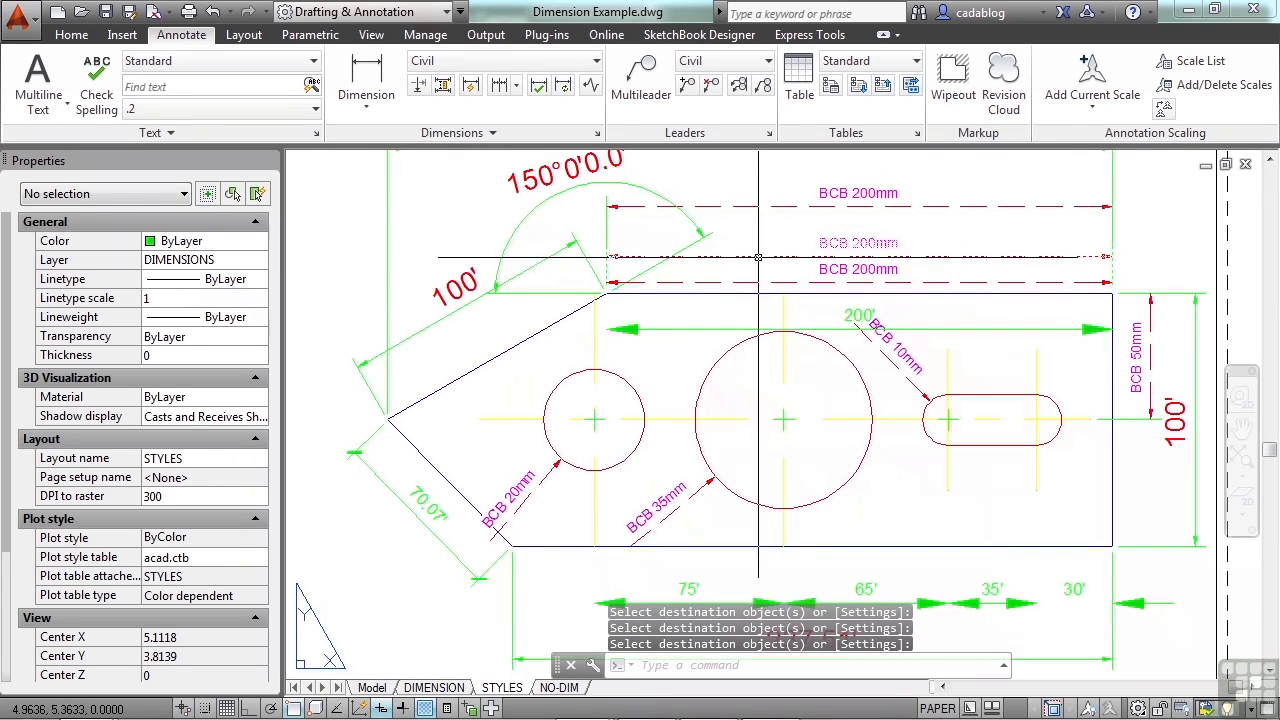